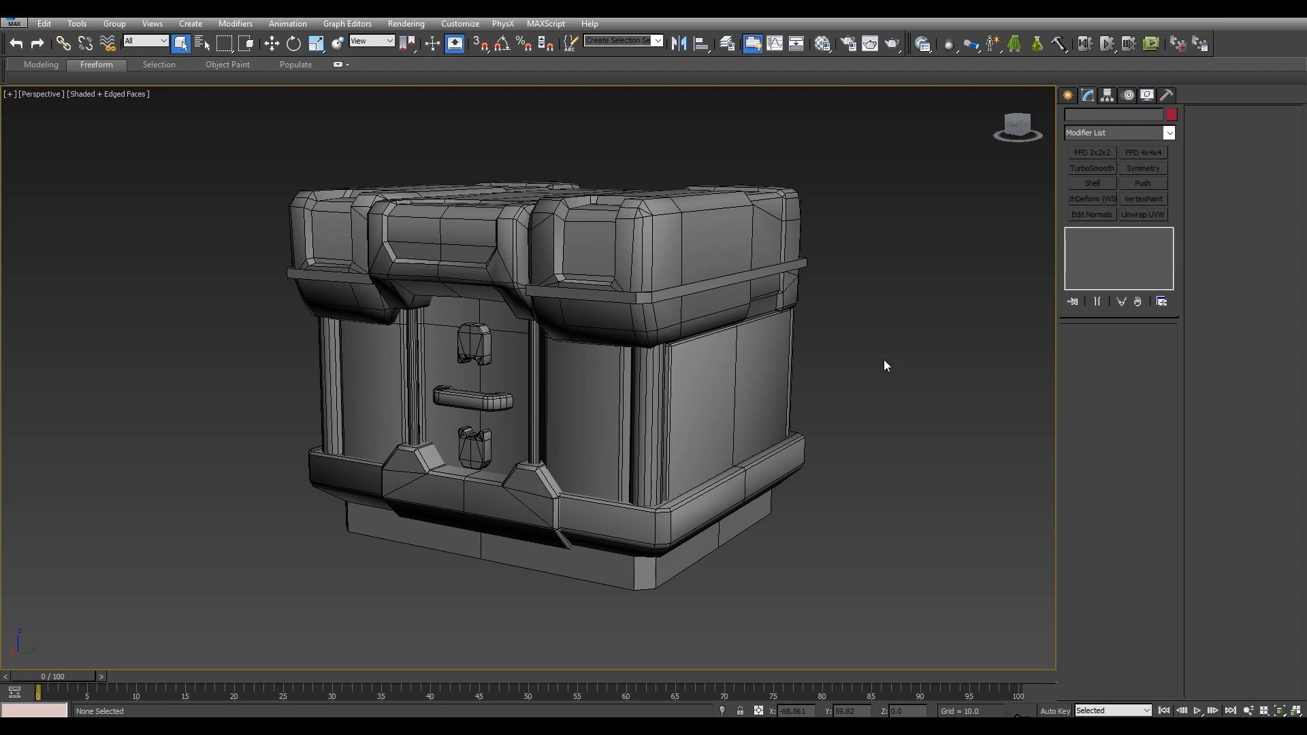
Detach the lid elements of the low-poly crate as a separate object named Object008.
{"action": "left_click", "coordinate": [695, 318]}
{"action": "middle_click_drag", "start_coordinate": [695, 318], "coordinate": [754, 301]}
{"action": "left_click", "coordinate": [1150, 347]}
{"action": "left_click", "coordinate": [810, 213]}
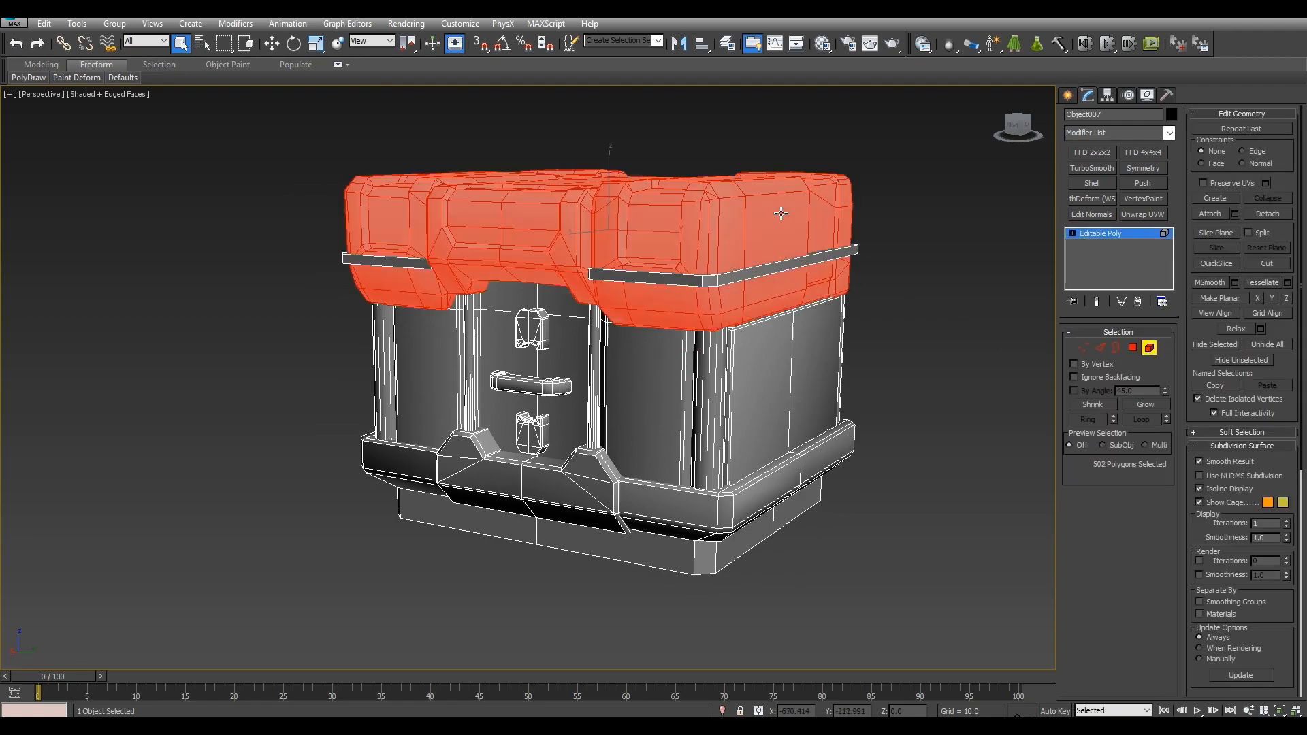
{"action": "left_click", "coordinate": [1257, 212]}
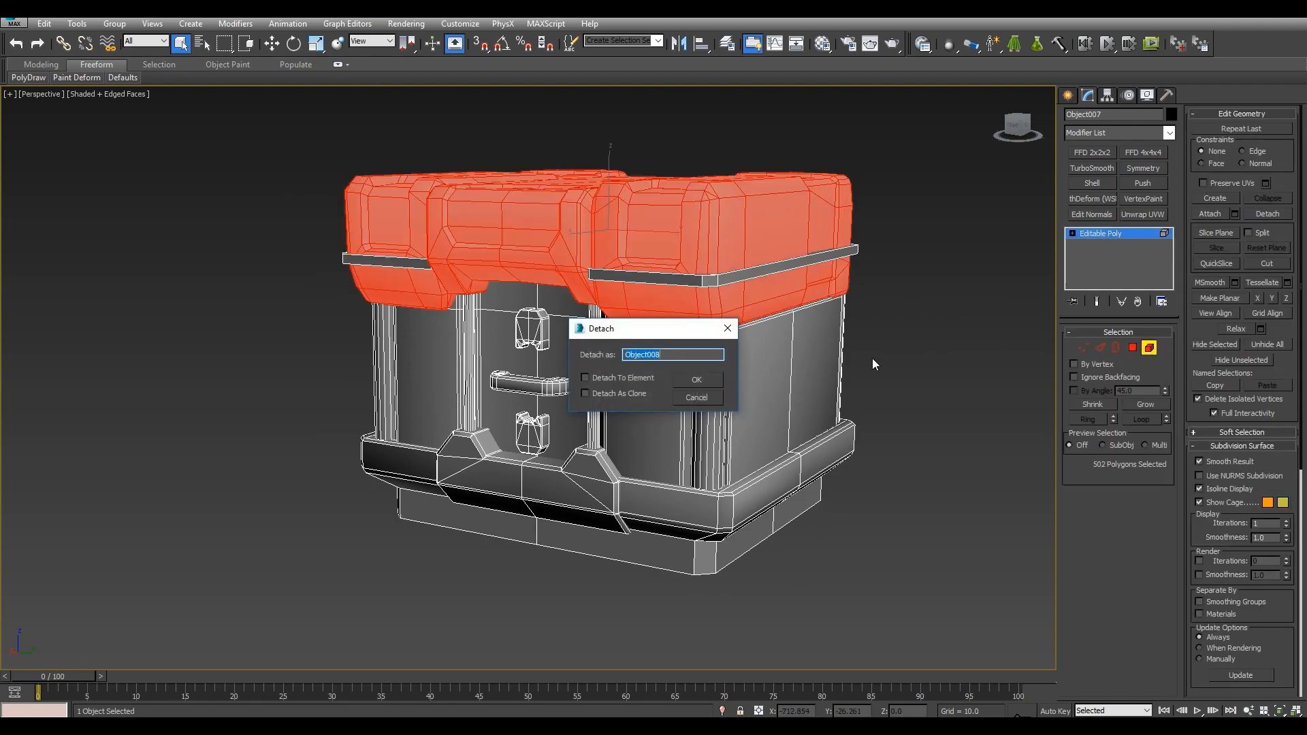
{"action": "left_click", "coordinate": [696, 379]}
Detach the crate's body elements as Object009, and detach its base elements as another separate object.
{"action": "left_click", "coordinate": [664, 368]}
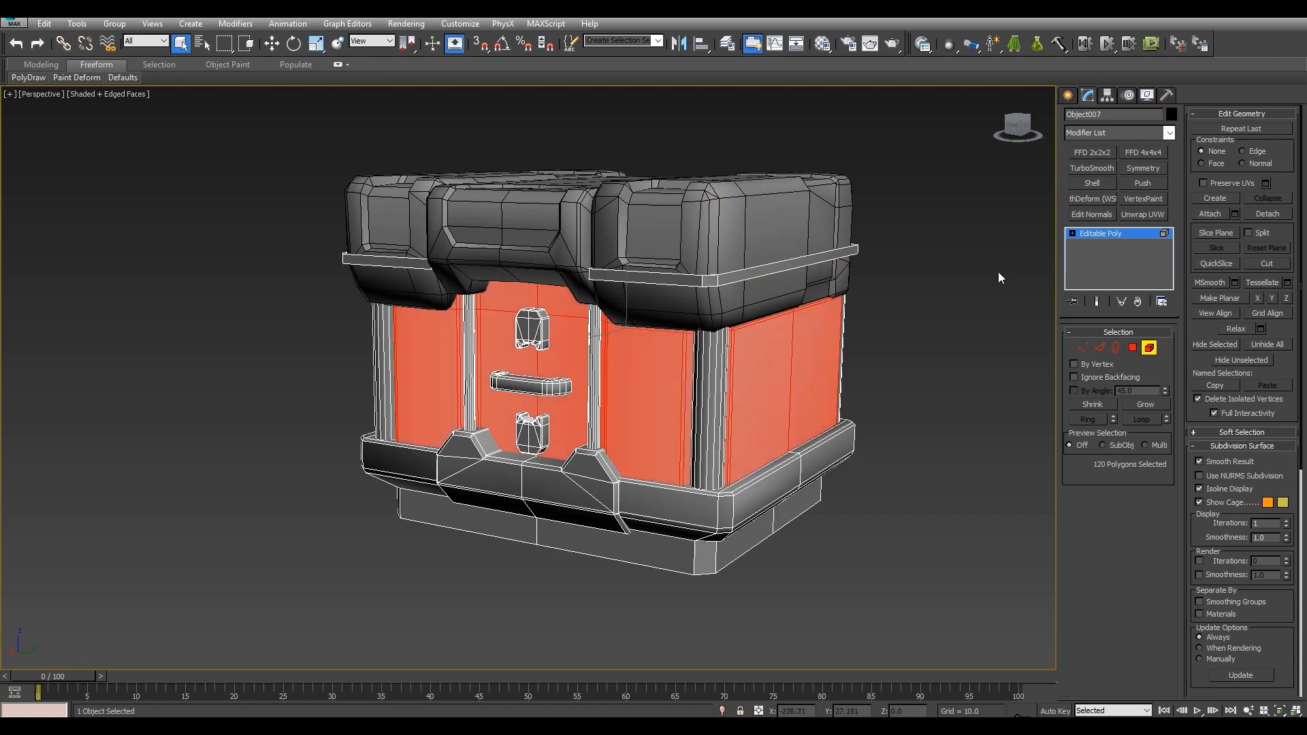
{"action": "left_click", "coordinate": [1277, 215]}
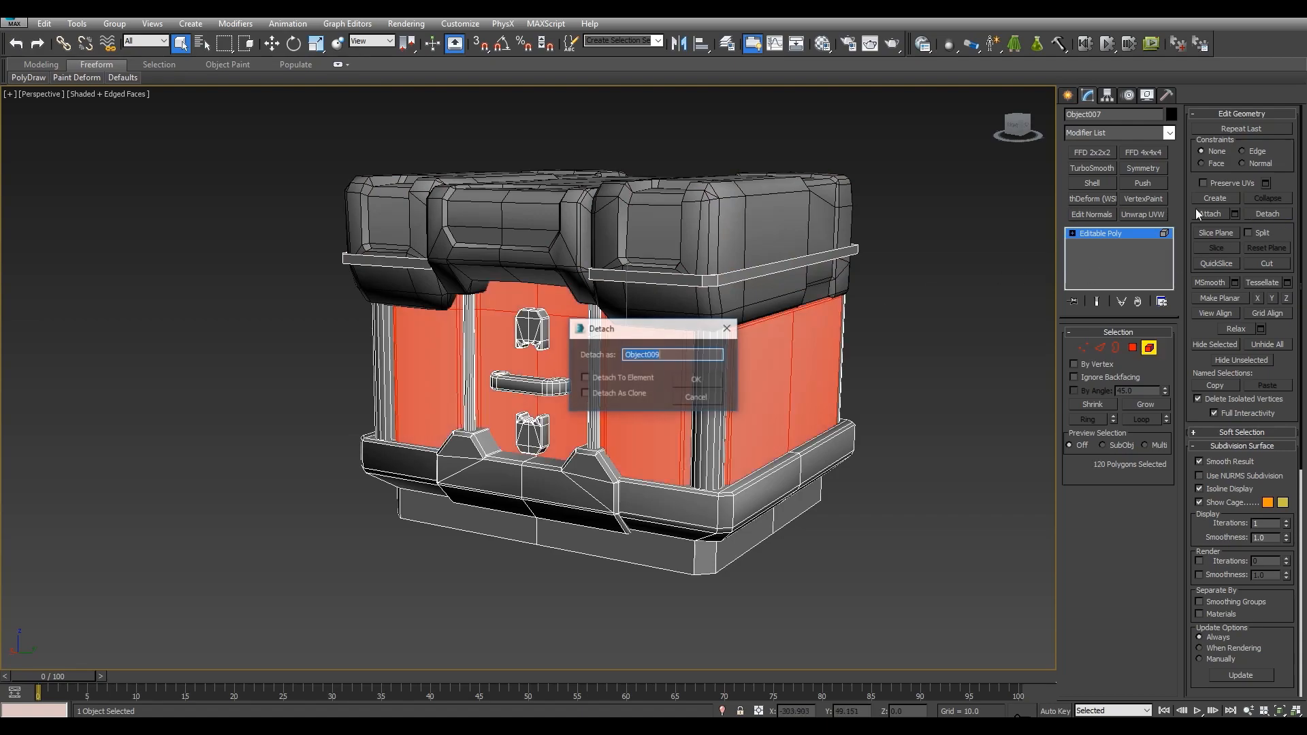
{"action": "left_click", "coordinate": [698, 379]}
{"action": "left_click", "coordinate": [815, 469]}
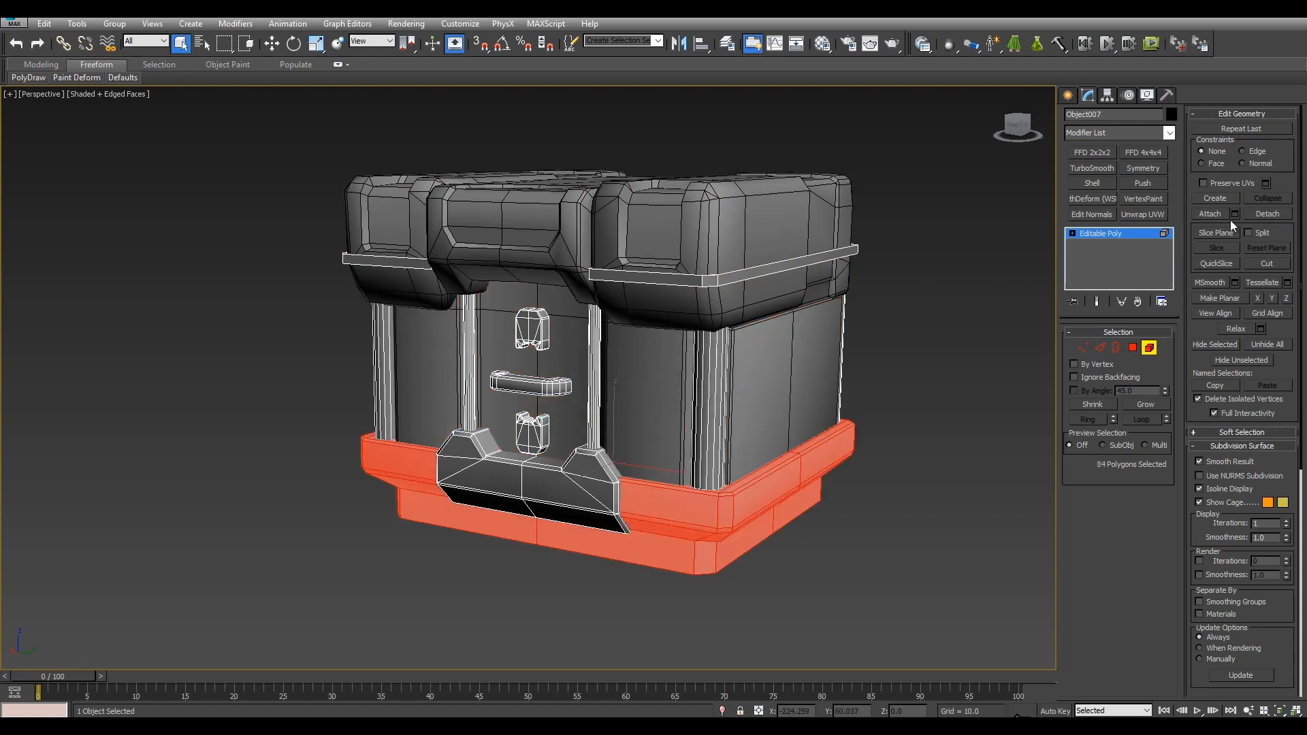
{"action": "left_click", "coordinate": [1265, 214]}
{"action": "left_click", "coordinate": [698, 380]}
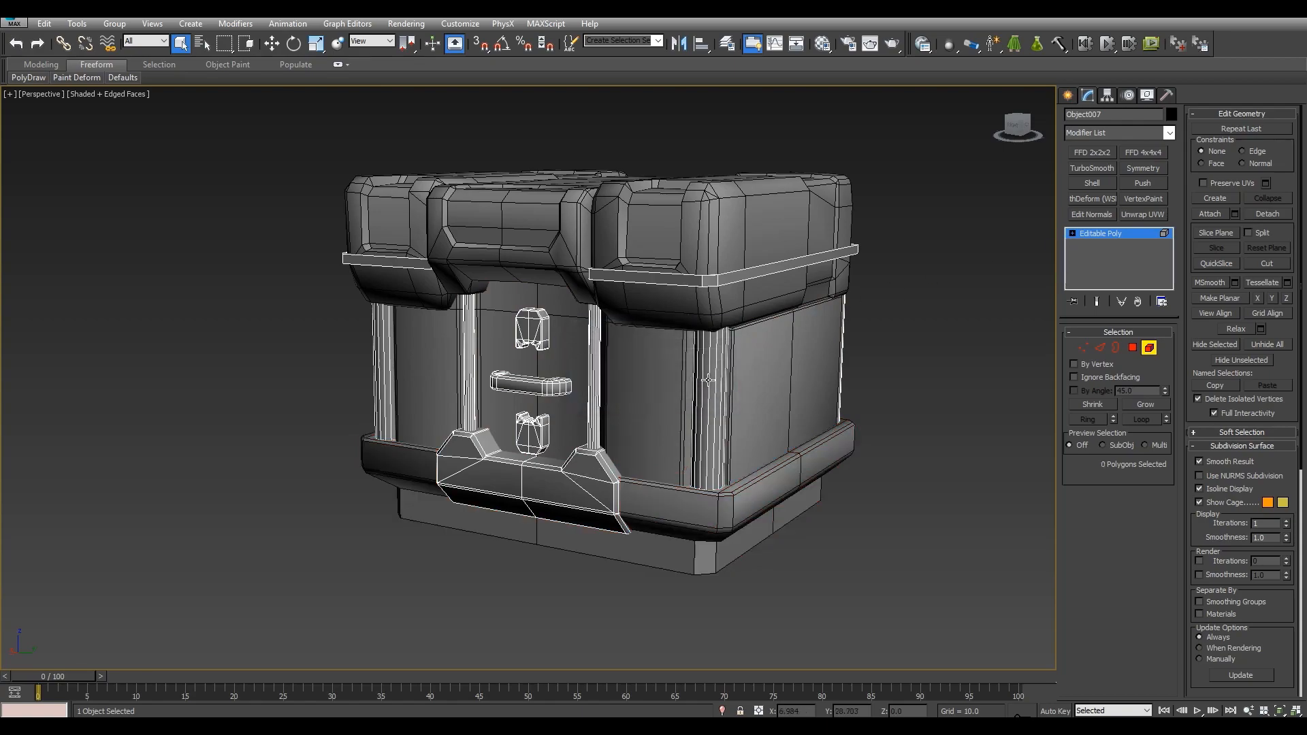
Detach the lower bumper plates on the front and back of the low-poly crate as one separate object.
{"action": "left_click", "coordinate": [581, 480]}
{"action": "middle_click_drag", "start_coordinate": [877, 379], "coordinate": [694, 376], "text": "alt"}
{"action": "left_click", "coordinate": [796, 542], "text": "ctrl"}
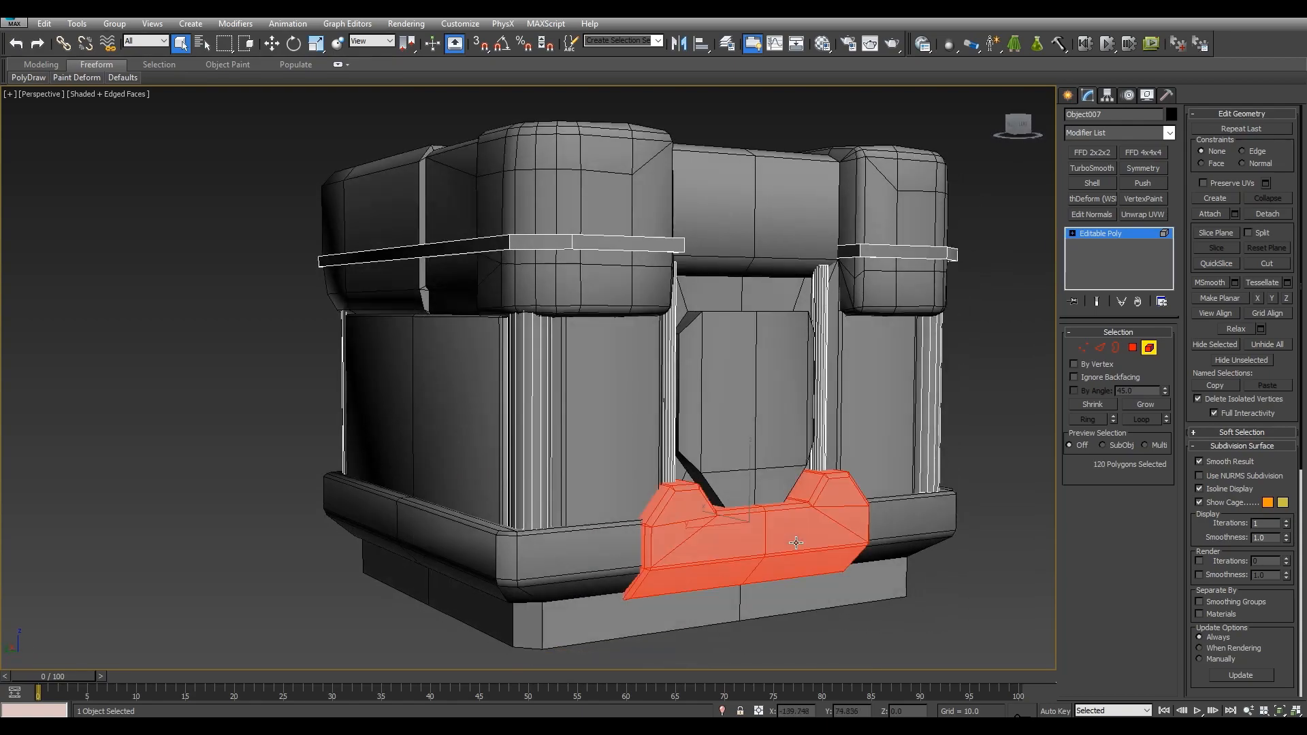
{"action": "left_click", "coordinate": [1268, 215]}
{"action": "left_click", "coordinate": [693, 377]}
Detach the thin trim bands around the low-poly lid as a separate object.
{"action": "middle_click_drag", "start_coordinate": [694, 378], "coordinate": [746, 321], "text": "alt"}
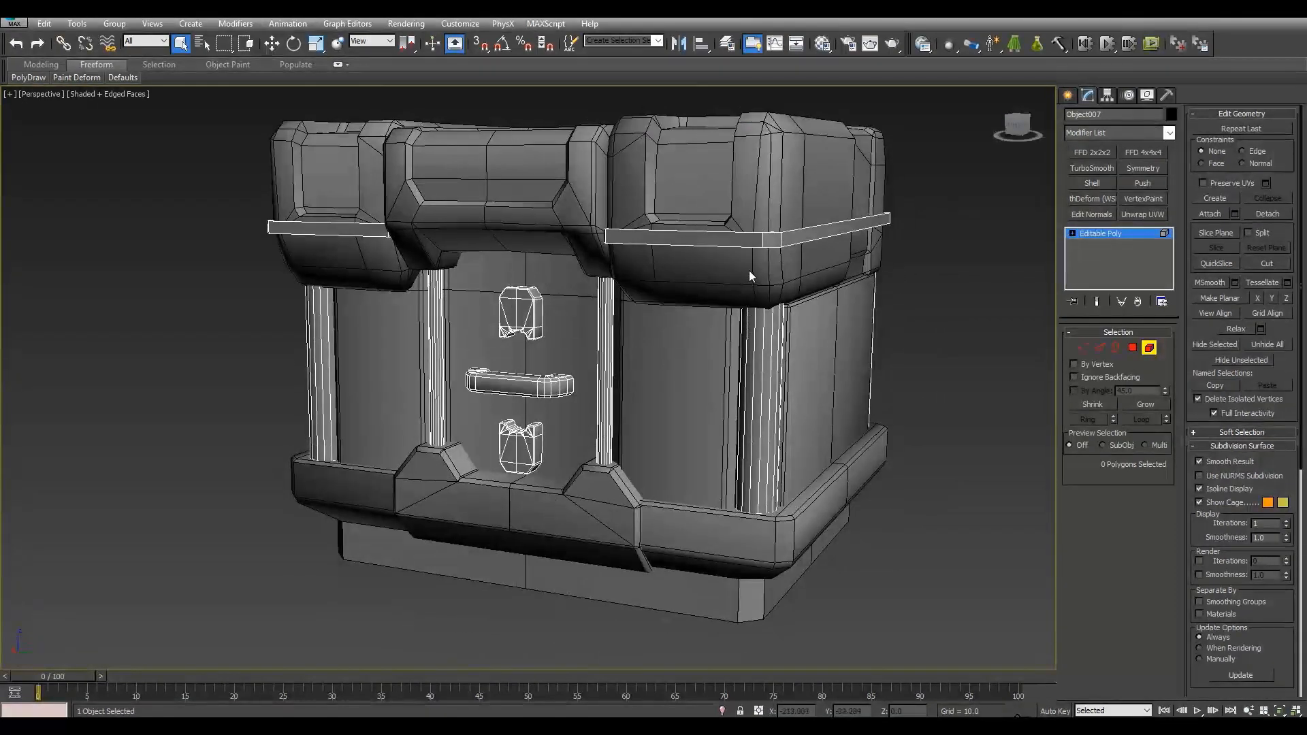
{"action": "left_click", "coordinate": [736, 239]}
{"action": "left_click", "coordinate": [376, 228], "text": "ctrl"}
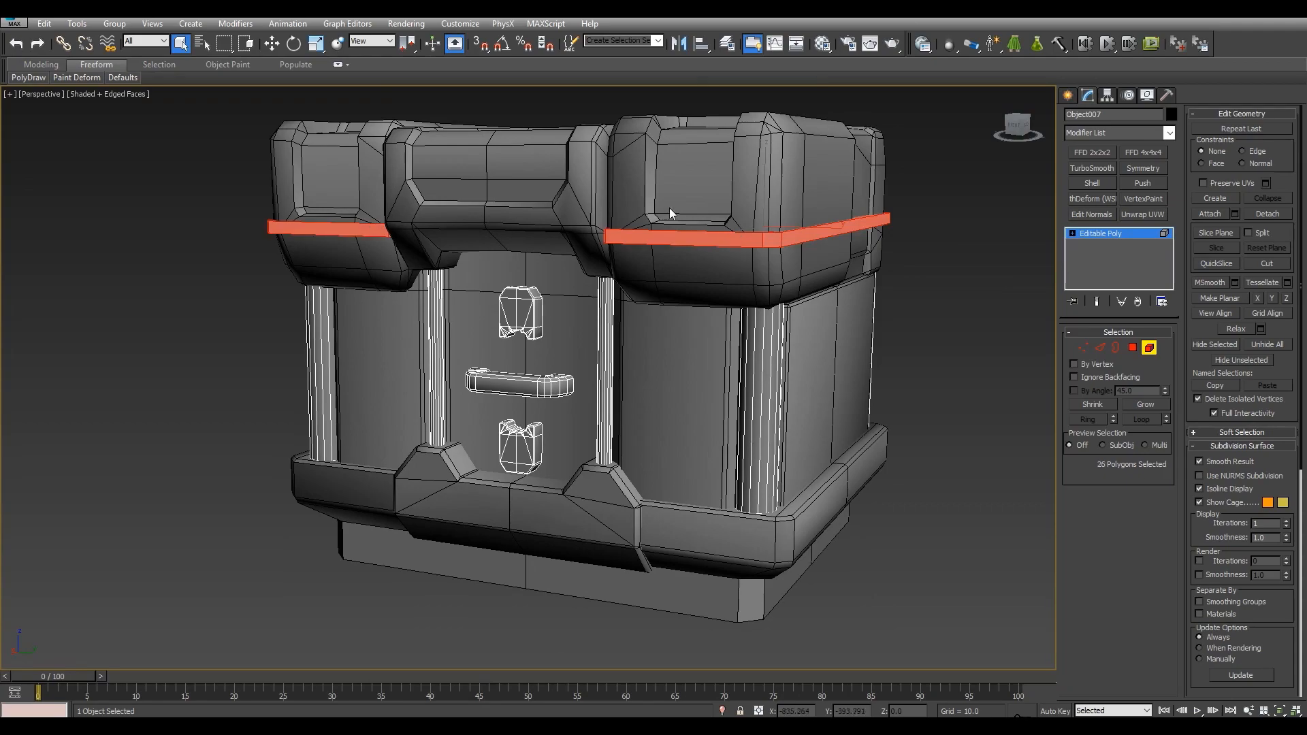
{"action": "left_click", "coordinate": [1257, 215]}
{"action": "left_click", "coordinate": [703, 380]}
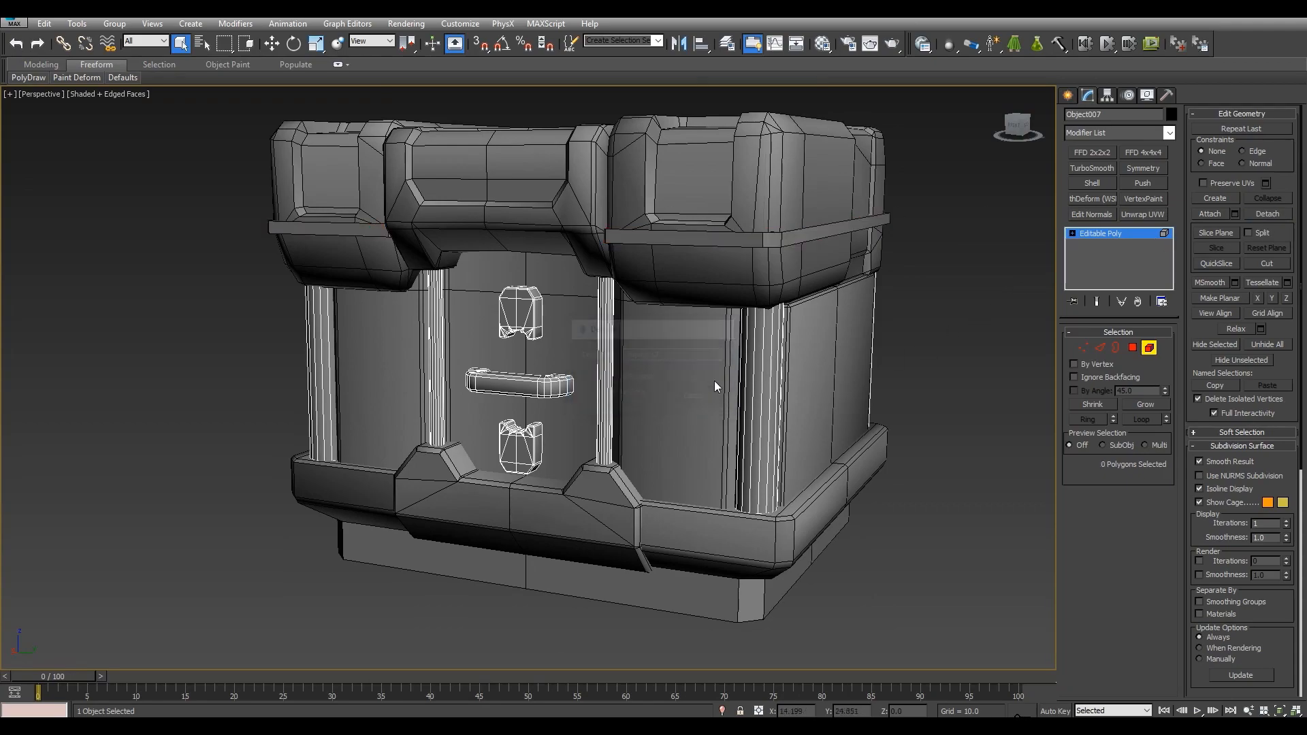
Isolate the remaining low-poly pillars, latches and handle for a check, and leave element editing.
{"action": "key", "text": "alt+q"}
{"action": "middle_click_drag", "start_coordinate": [883, 381], "coordinate": [877, 413], "text": "alt"}
{"action": "key", "text": "alt+q"}
{"action": "left_click", "coordinate": [1151, 347]}
{"action": "left_click", "coordinate": [1012, 396]}
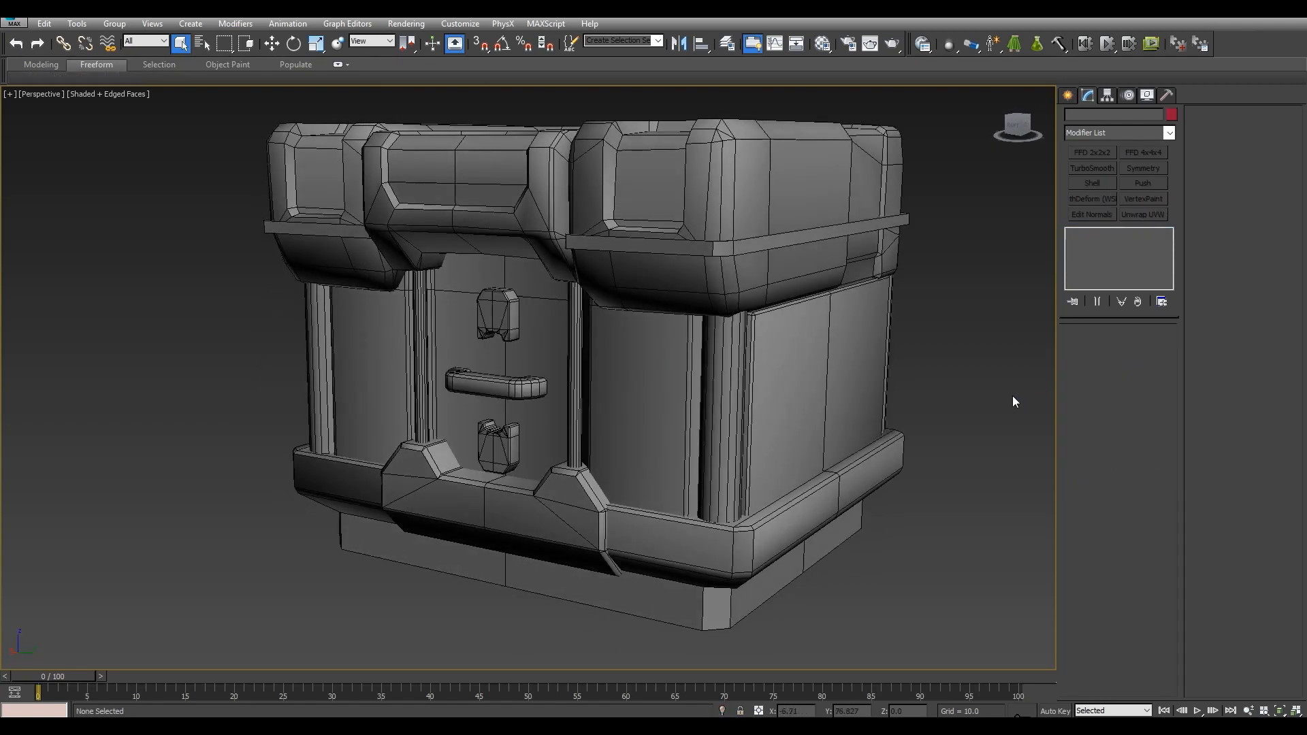
Show the Crate_HP layer, hide the Crate_LP layer, and turn off edged faces in the viewport.
{"action": "middle_click_drag", "start_coordinate": [910, 309], "coordinate": [917, 338]}
{"action": "key", "text": "l"}
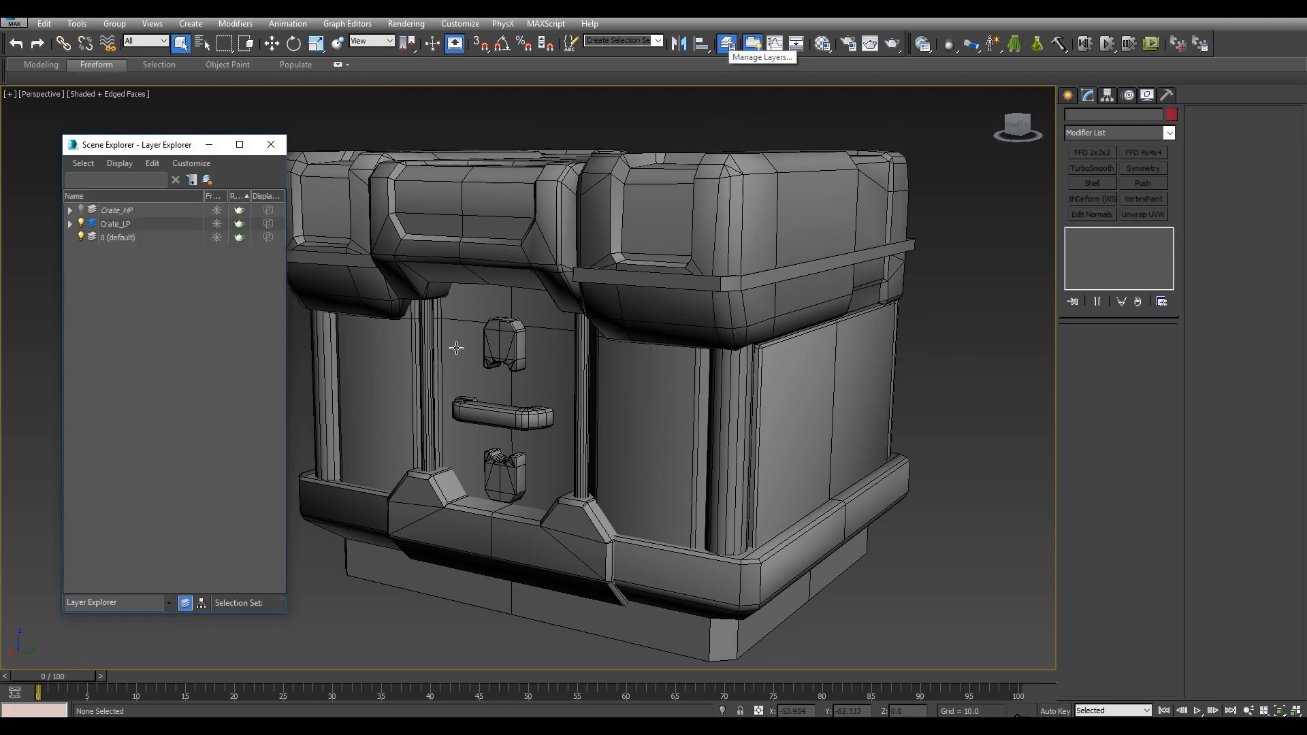
{"action": "left_click", "coordinate": [81, 209]}
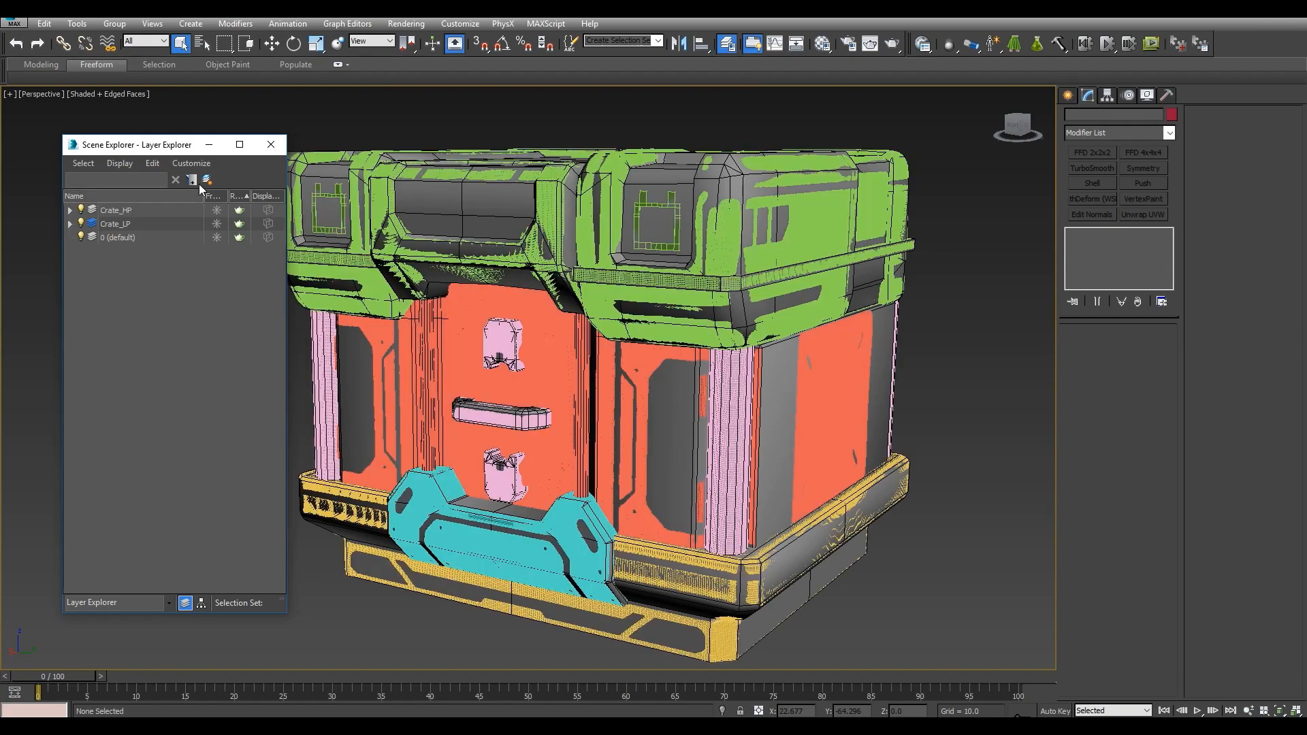
{"action": "left_click", "coordinate": [270, 145]}
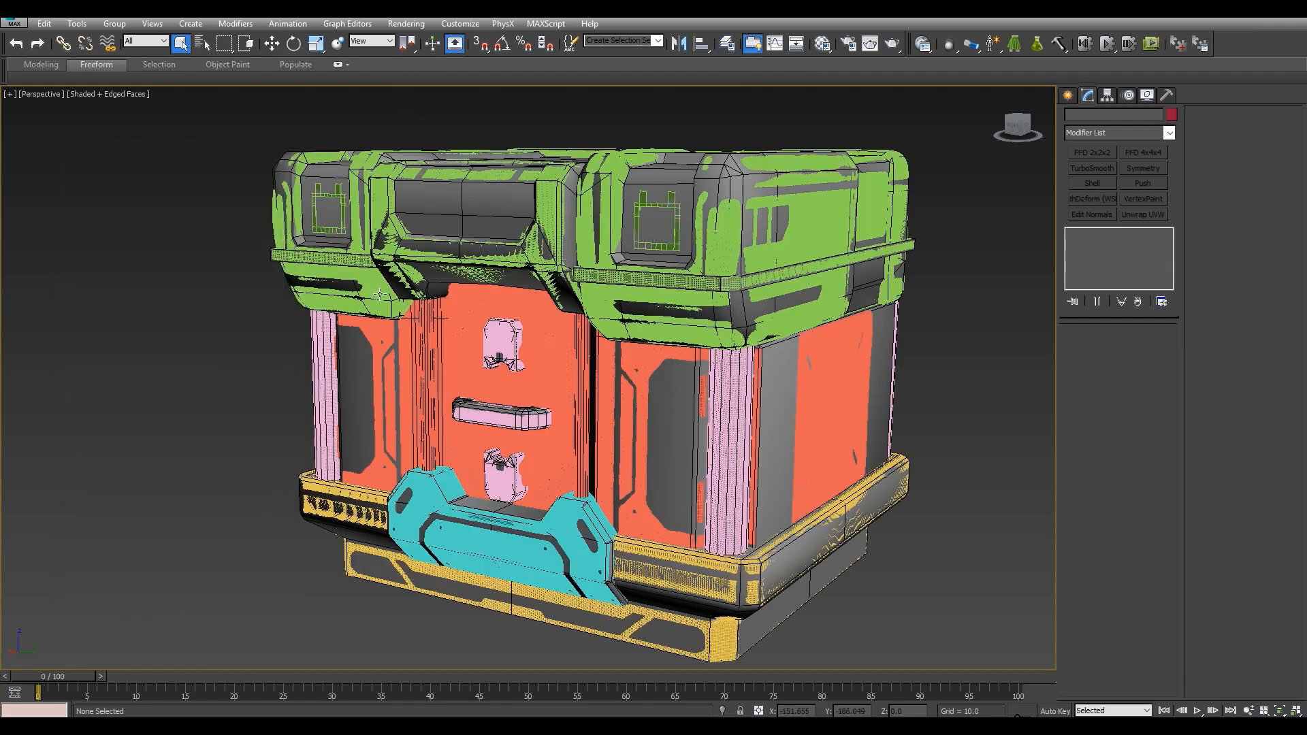
{"action": "key", "text": "l"}
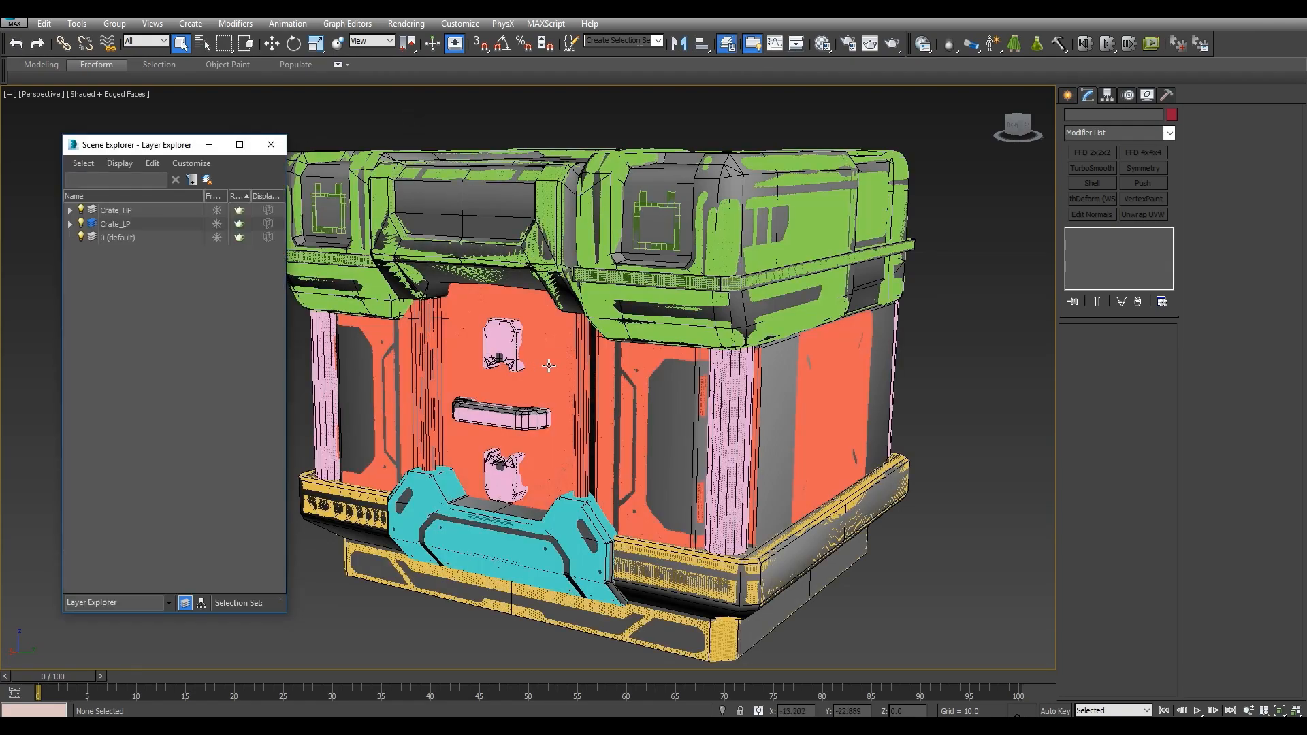
{"action": "left_click", "coordinate": [81, 224]}
{"action": "key", "text": "F4"}
Examine the high-poly crate's parts in isolation, including the thin vertical rods beside the front panel.
{"action": "left_click", "coordinate": [669, 388]}
{"action": "left_click", "coordinate": [731, 418]}
{"action": "middle_click_drag", "start_coordinate": [768, 389], "coordinate": [944, 402], "text": "alt"}
{"action": "key", "text": "alt+q"}
{"action": "left_click", "coordinate": [850, 427]}
{"action": "key", "text": "alt+q"}
{"action": "middle_click_drag", "start_coordinate": [515, 344], "coordinate": [638, 408], "text": "alt"}
{"action": "left_click", "coordinate": [744, 325]}
{"action": "key", "text": "alt+q"}
{"action": "key", "text": "alt+q"}
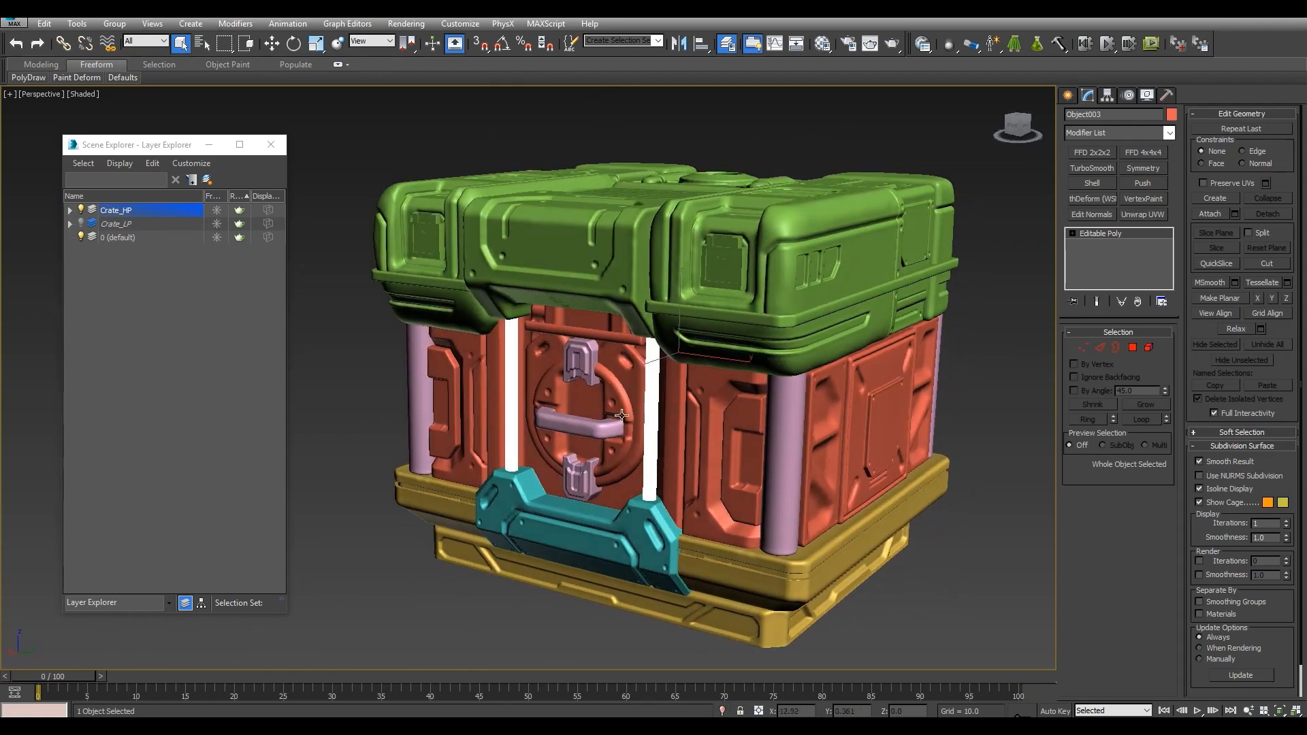
Attach the thin red vertical rods to the pink object made of pillars, latches and handle.
{"action": "left_click", "coordinate": [582, 431], "text": "ctrl"}
{"action": "key", "text": "alt+q"}
{"action": "left_click", "coordinate": [827, 474]}
{"action": "middle_click_drag", "start_coordinate": [520, 378], "coordinate": [685, 314], "text": "alt"}
{"action": "left_click", "coordinate": [685, 315]}
{"action": "key", "text": "alt+a"}
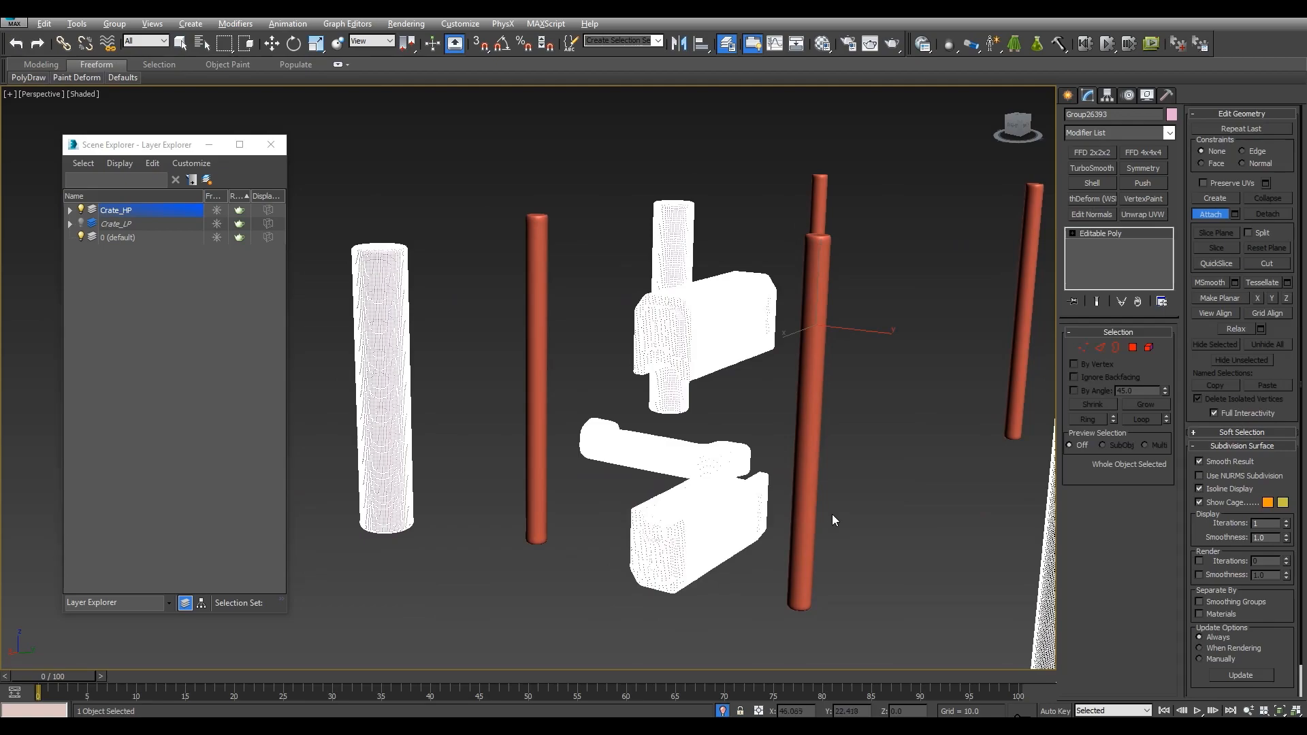
{"action": "left_click", "coordinate": [804, 484]}
{"action": "key", "text": "w"}
{"action": "left_click", "coordinate": [884, 477]}
{"action": "middle_click_drag", "start_coordinate": [884, 477], "coordinate": [815, 364], "text": "alt"}
{"action": "scroll", "coordinate": [812, 403], "scroll_direction": "down", "scroll_amount": 5}
{"action": "key", "text": "alt+q"}
{"action": "left_click", "coordinate": [761, 318]}
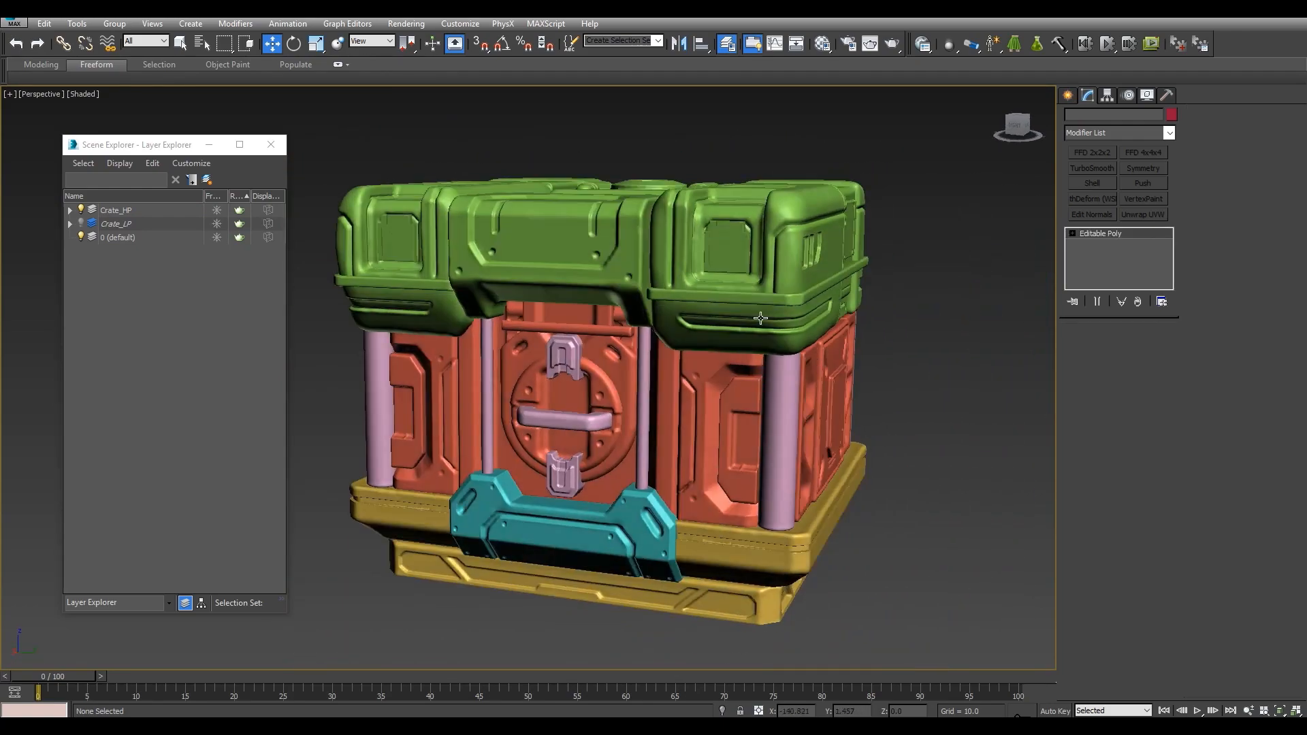
Assign the 19 - Default material to the high-poly trim bands around the lid.
{"action": "left_click", "coordinate": [754, 300]}
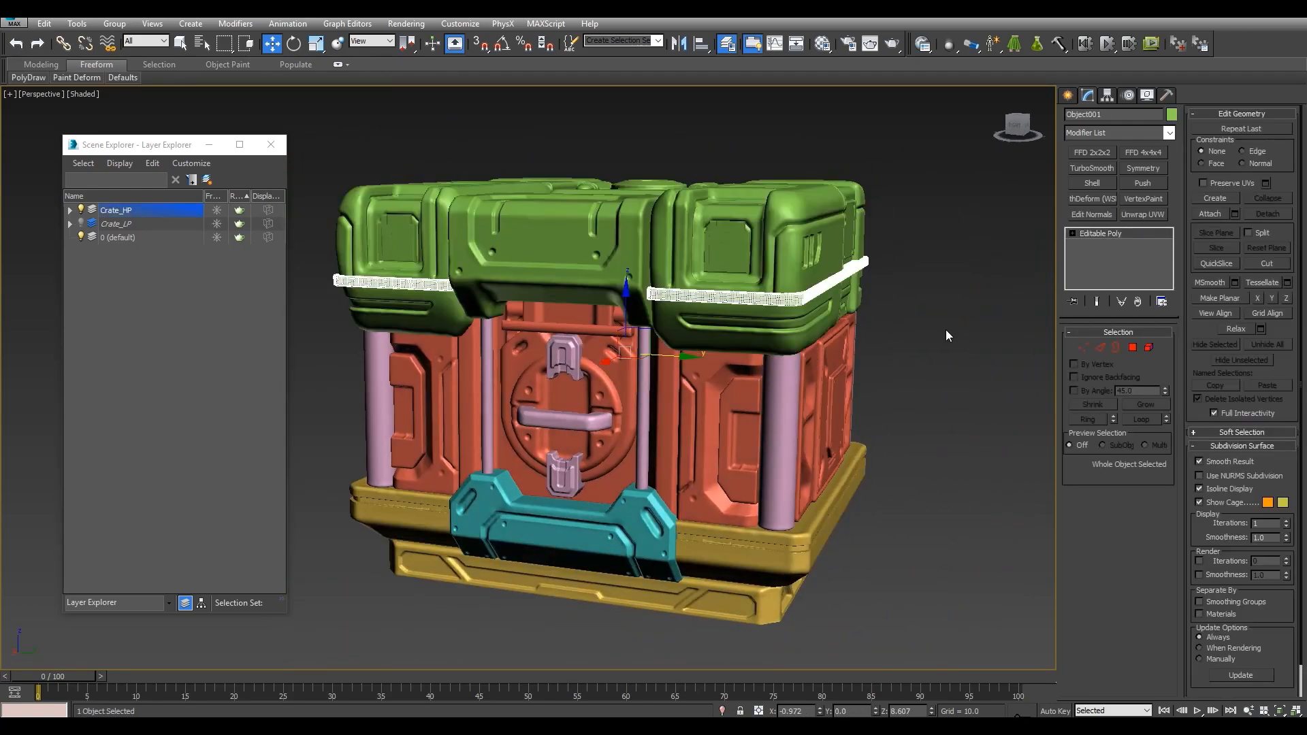
{"action": "left_click", "coordinate": [947, 331]}
{"action": "middle_click_drag", "start_coordinate": [876, 344], "coordinate": [831, 279]}
{"action": "key", "text": "m"}
{"action": "left_click", "coordinate": [837, 273]}
{"action": "left_click", "coordinate": [1057, 212]}
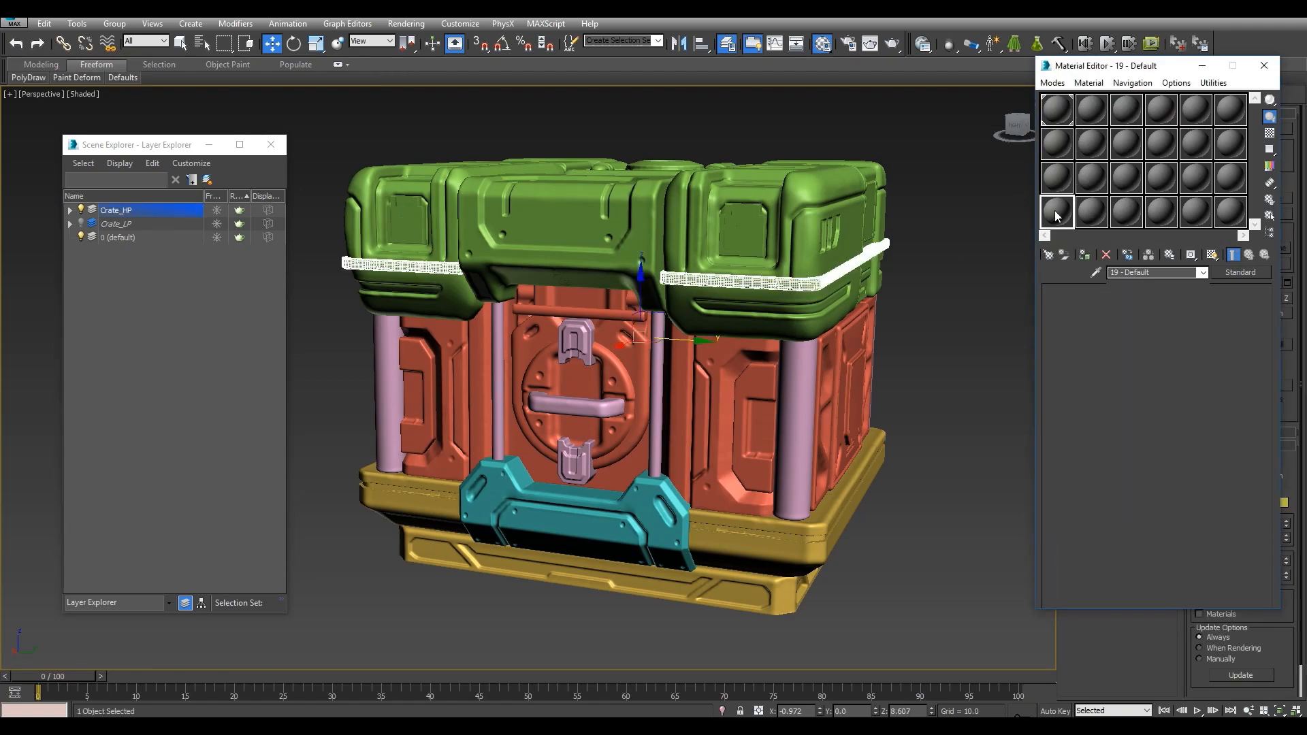
{"action": "left_click", "coordinate": [1086, 257]}
Set the diffuse colour of the 19 - Default material to saturated blue.
{"action": "left_click", "coordinate": [1115, 375]}
{"action": "left_click_drag", "start_coordinate": [855, 486], "coordinate": [803, 497]}
{"action": "left_click_drag", "start_coordinate": [791, 542], "coordinate": [802, 523]}
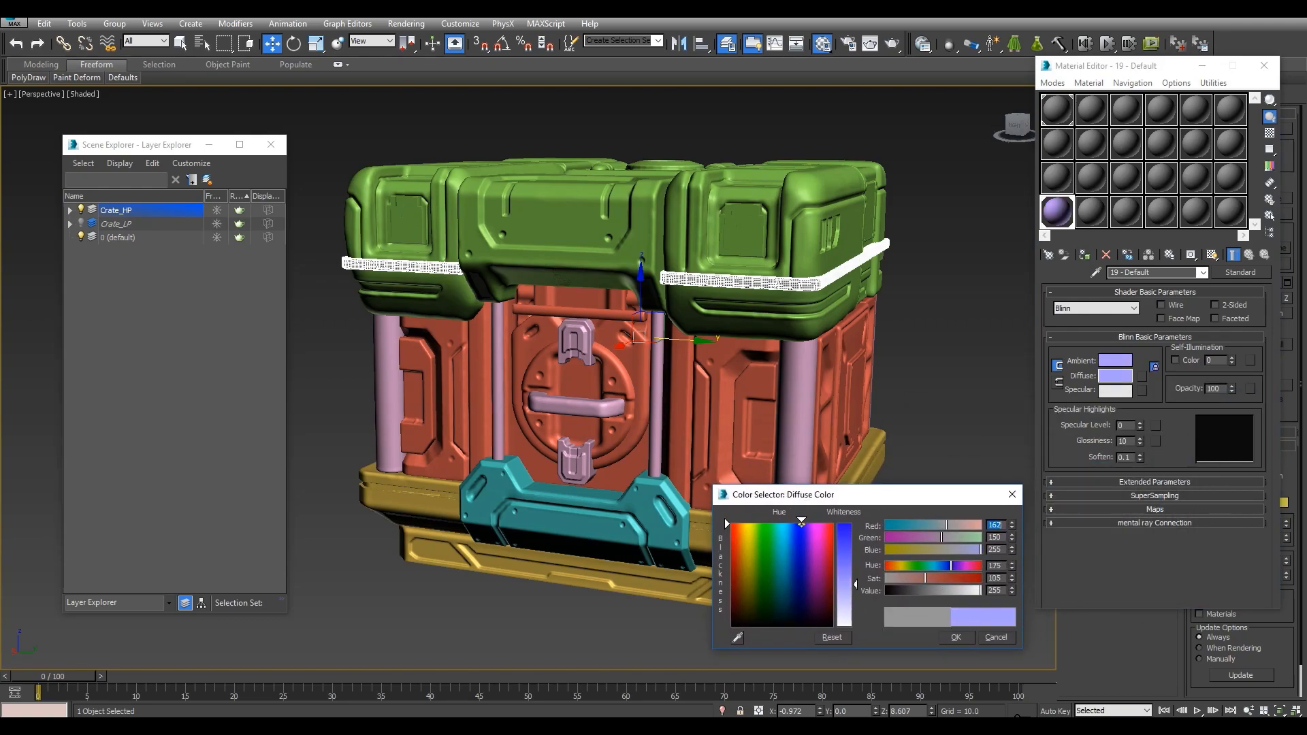
{"action": "left_click", "coordinate": [848, 536]}
{"action": "left_click", "coordinate": [957, 636]}
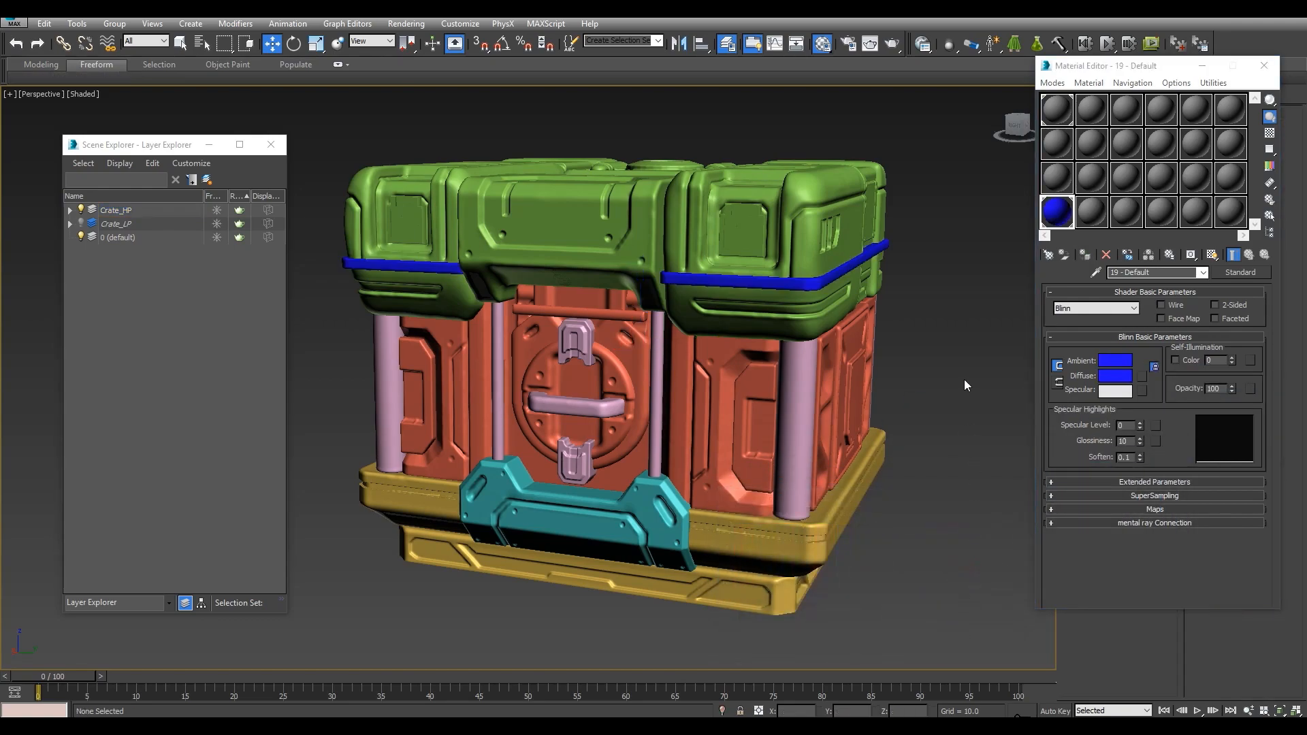
Assign the 20 - Default material to the high-poly lid with an orange diffuse colour of 255, 156, 0.
{"action": "left_click", "coordinate": [830, 233]}
{"action": "left_click", "coordinate": [1096, 216]}
{"action": "left_click", "coordinate": [1085, 255]}
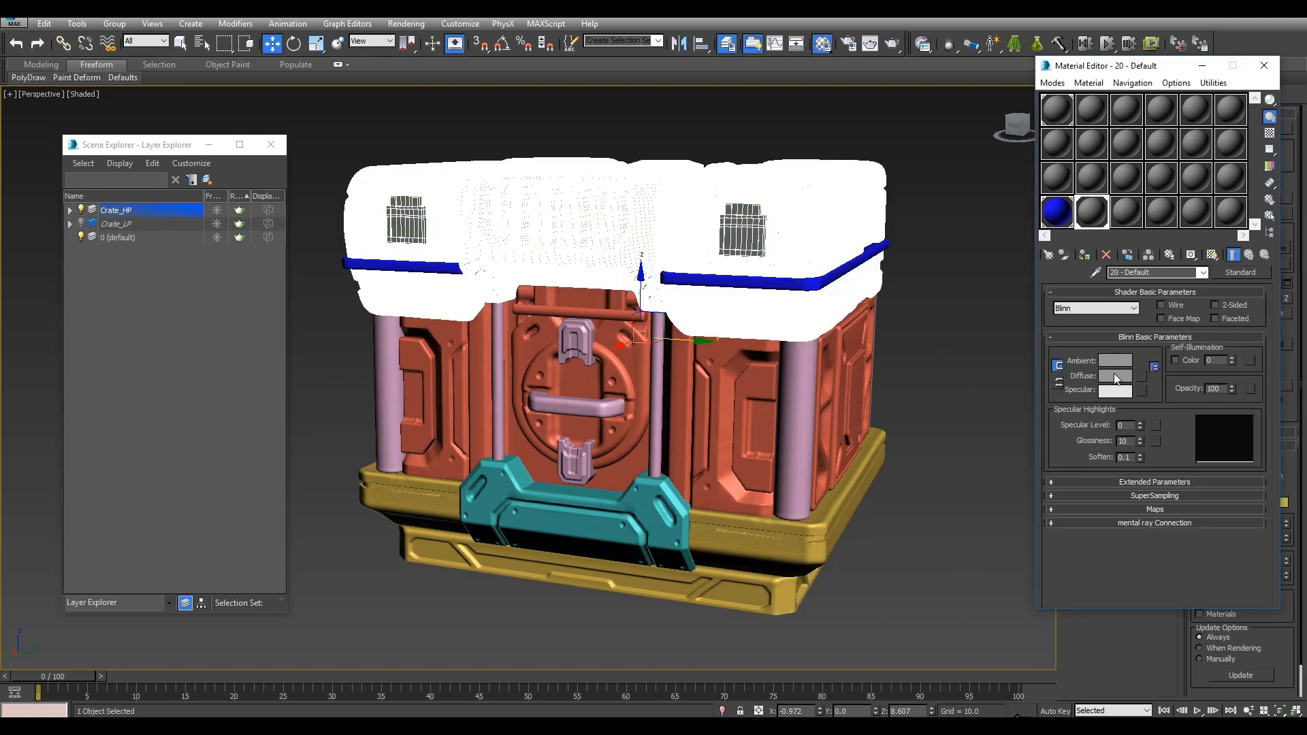
{"action": "left_click", "coordinate": [1115, 380]}
{"action": "left_click", "coordinate": [1022, 291]}
{"action": "left_click", "coordinate": [1123, 291]}
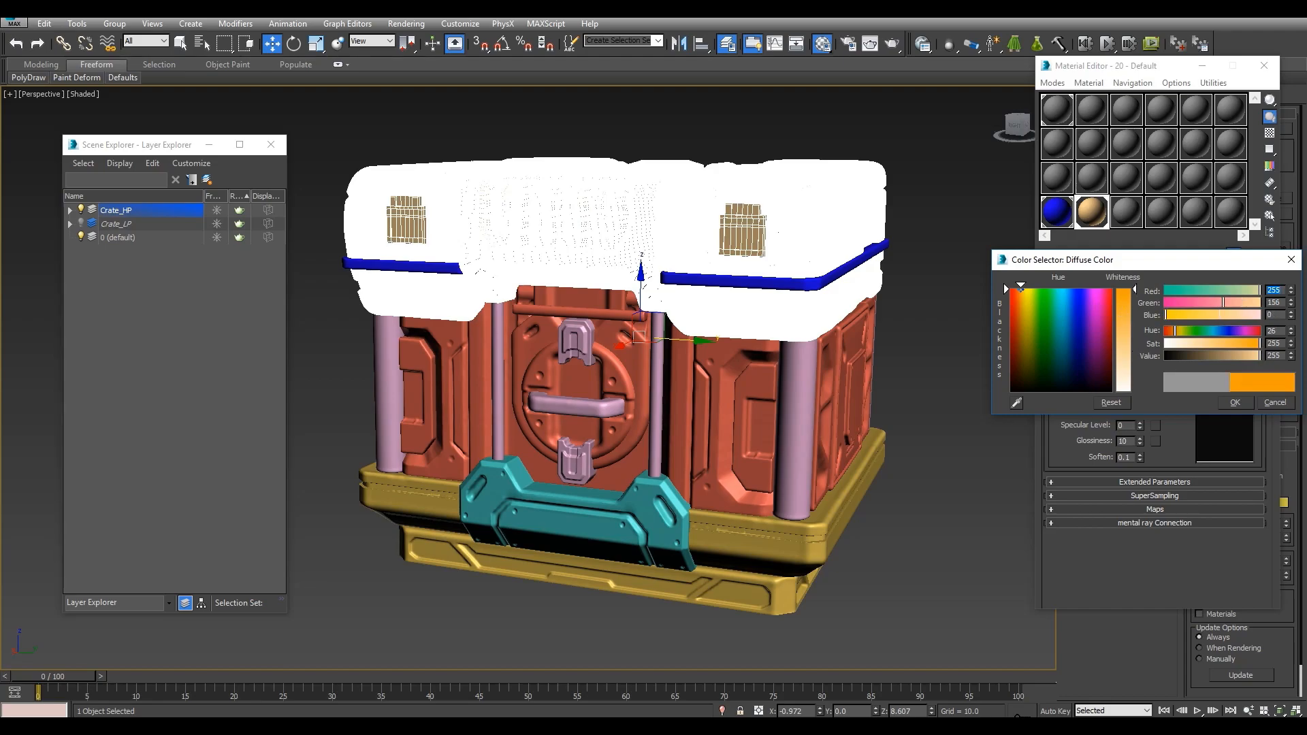
{"action": "left_click", "coordinate": [1235, 402]}
{"action": "left_click", "coordinate": [990, 337]}
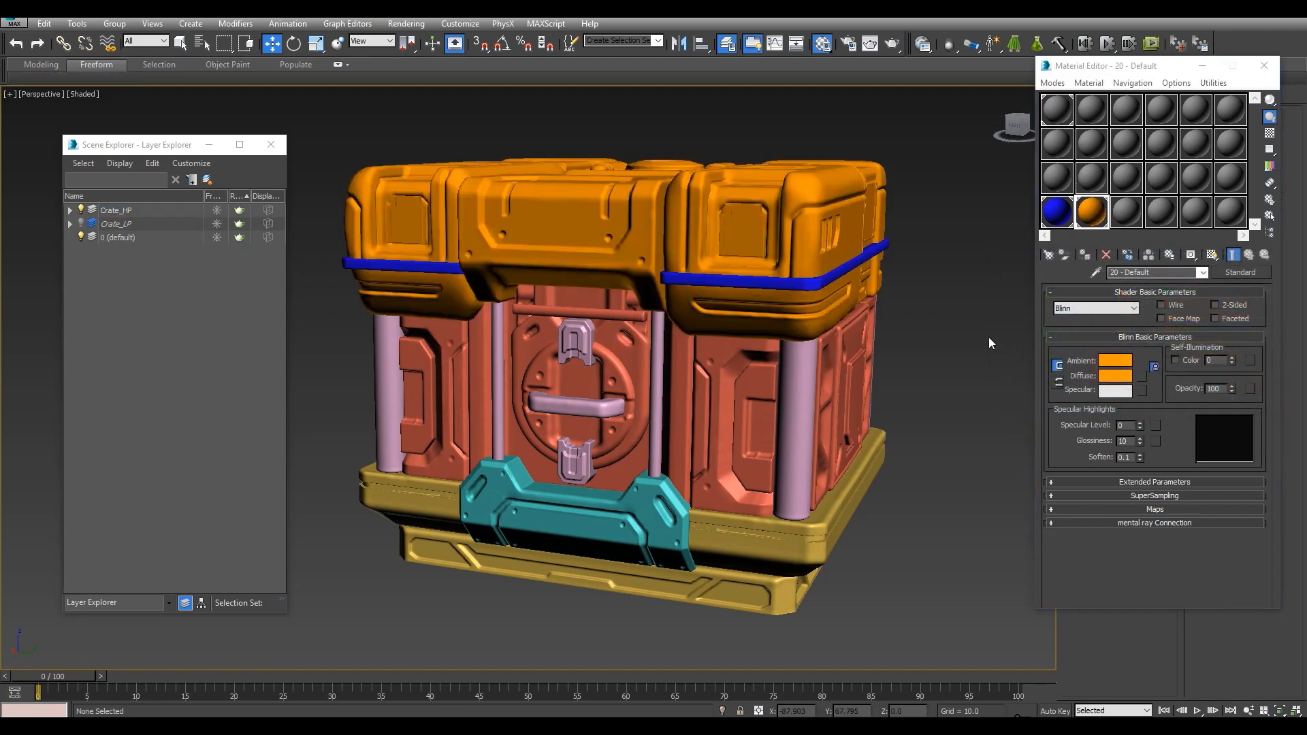
Assign the 21 - Default material to the high-poly crate body.
{"action": "middle_click_drag", "start_coordinate": [929, 319], "coordinate": [599, 274], "text": "alt"}
{"action": "scroll", "coordinate": [950, 285], "scroll_direction": "down", "scroll_amount": 3}
{"action": "middle_click_drag", "start_coordinate": [847, 275], "coordinate": [974, 303]}
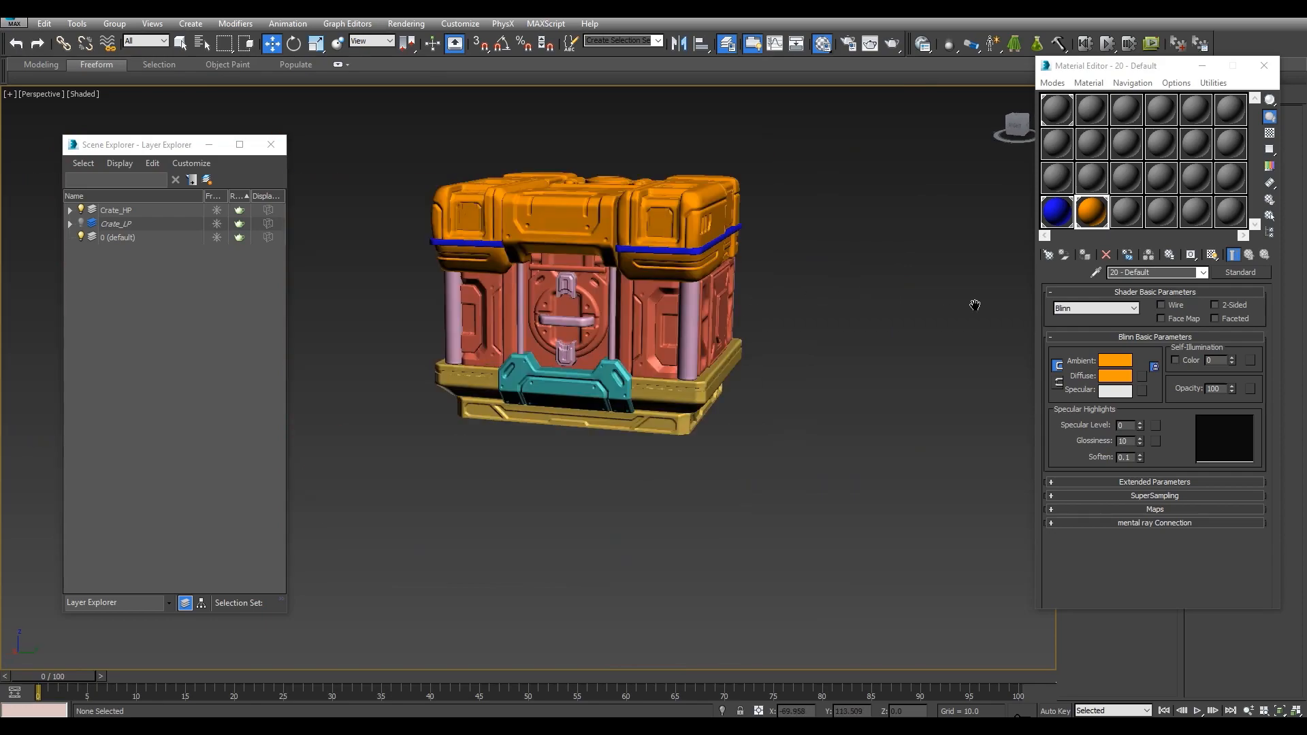
{"action": "left_click", "coordinate": [763, 342]}
{"action": "scroll", "coordinate": [783, 347], "scroll_direction": "up", "scroll_amount": 6}
{"action": "scroll", "coordinate": [783, 347], "scroll_direction": "down", "scroll_amount": 4}
{"action": "middle_click_drag", "start_coordinate": [783, 347], "coordinate": [809, 324], "text": "alt"}
{"action": "key", "text": "q"}
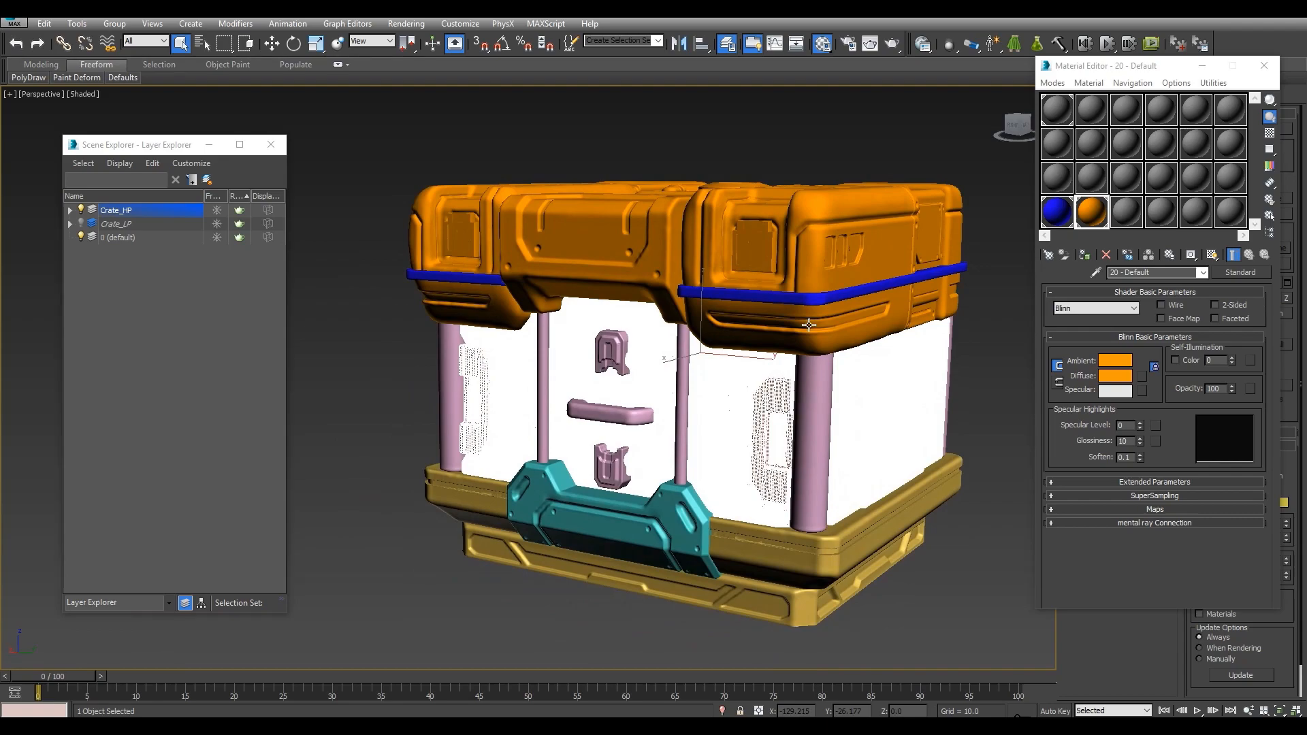
{"action": "left_click", "coordinate": [1125, 218]}
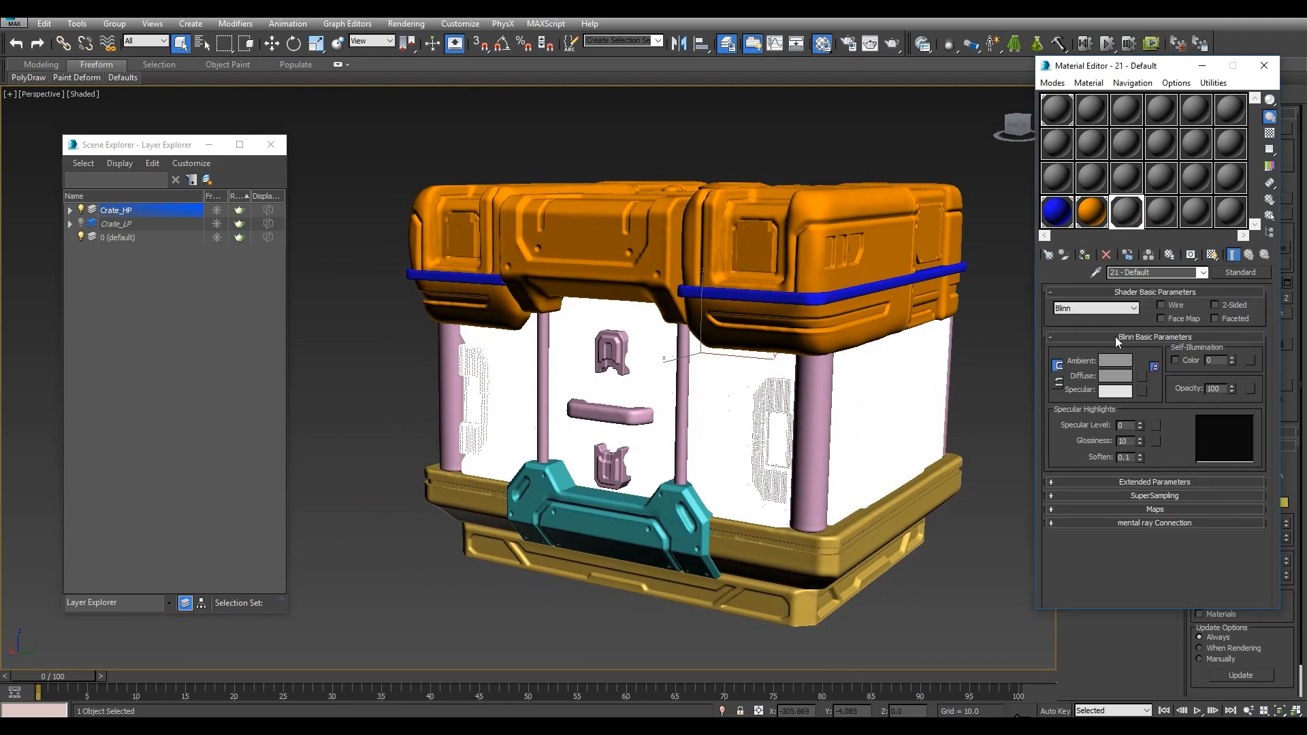
Set the diffuse colour of the crate body's 21 - Default material to fully saturated red.
{"action": "left_click", "coordinate": [1114, 376]}
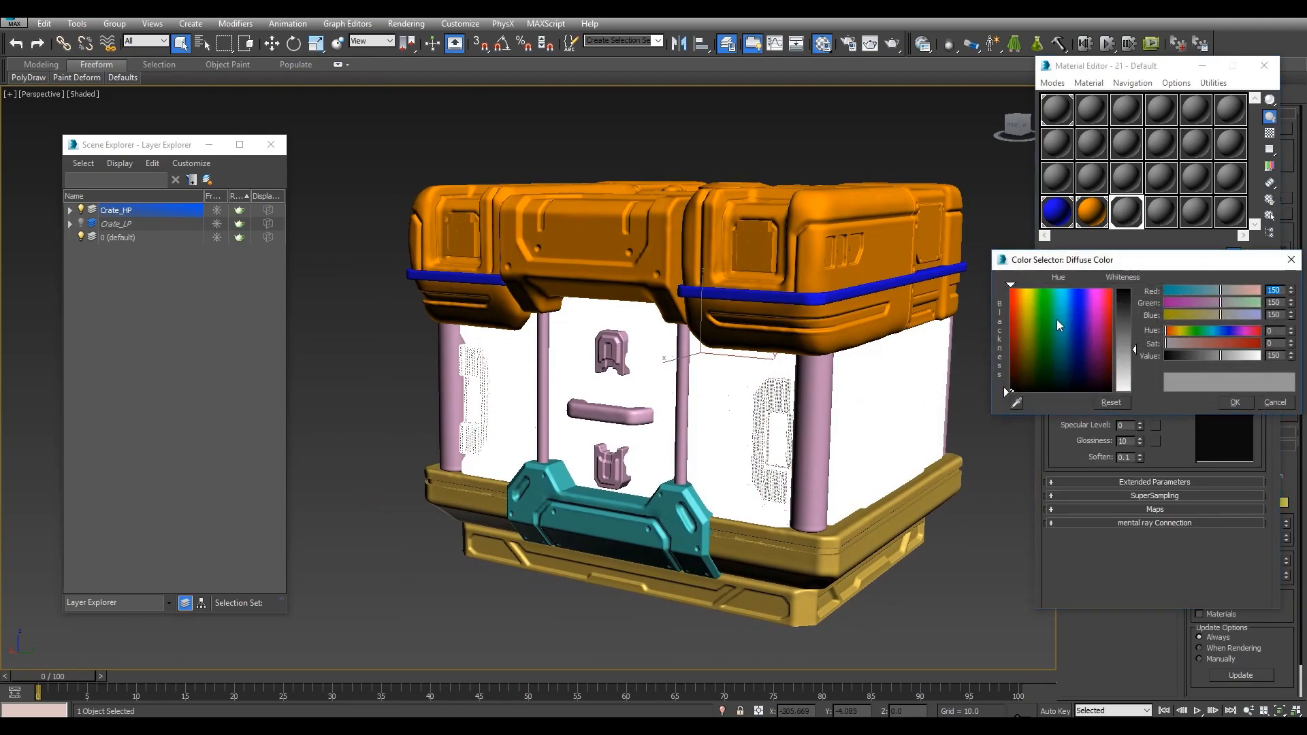
{"action": "left_click_drag", "start_coordinate": [1051, 318], "coordinate": [1009, 286]}
{"action": "left_click_drag", "start_coordinate": [1124, 303], "coordinate": [1125, 285]}
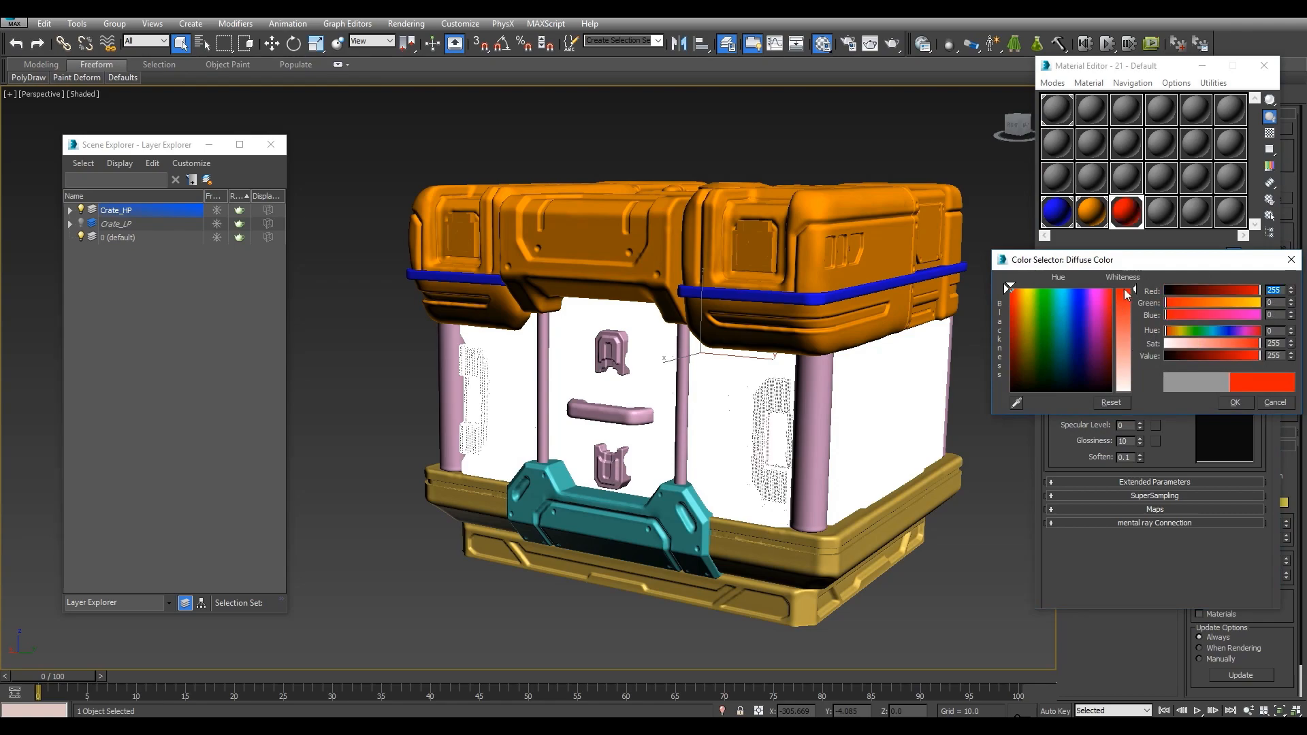
{"action": "left_click", "coordinate": [1236, 402]}
{"action": "left_click", "coordinate": [1007, 427]}
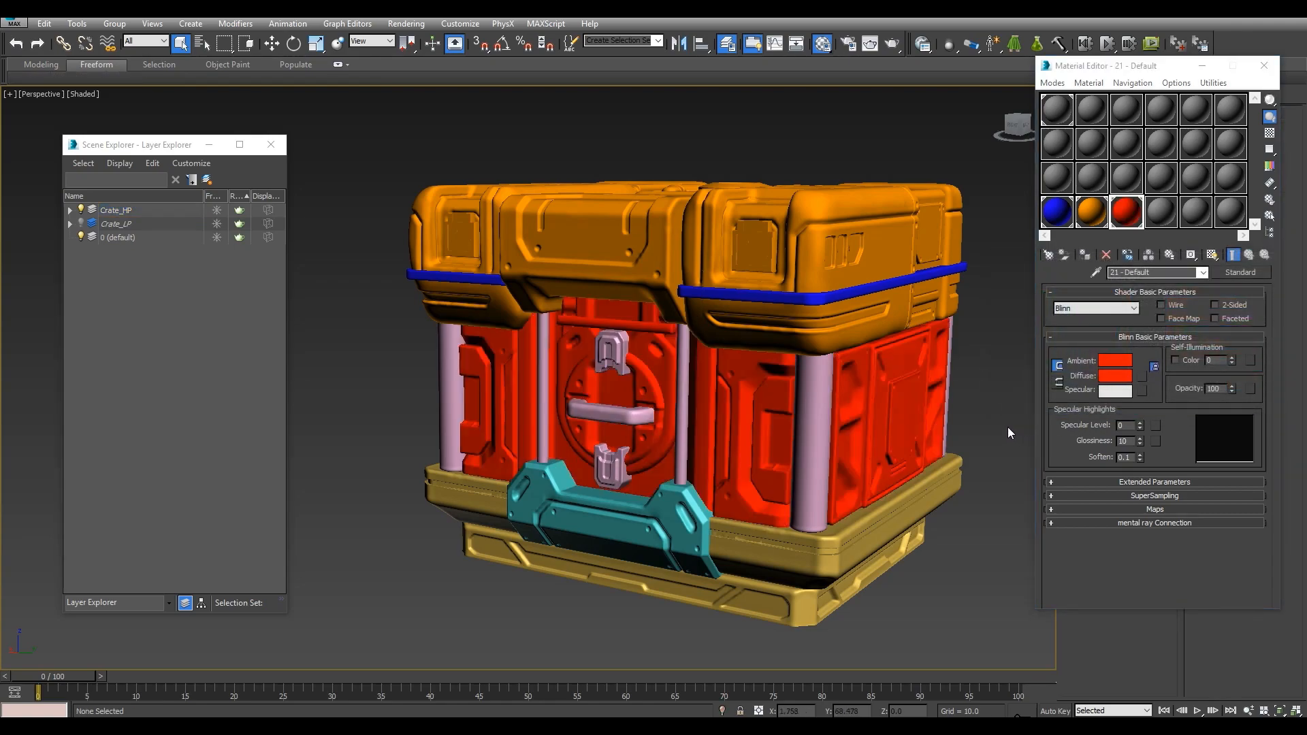
Assign the 22 - Default material to the high-poly base with a light blue diffuse colour of 0, 234, 255.
{"action": "middle_click_drag", "start_coordinate": [967, 447], "coordinate": [960, 349]}
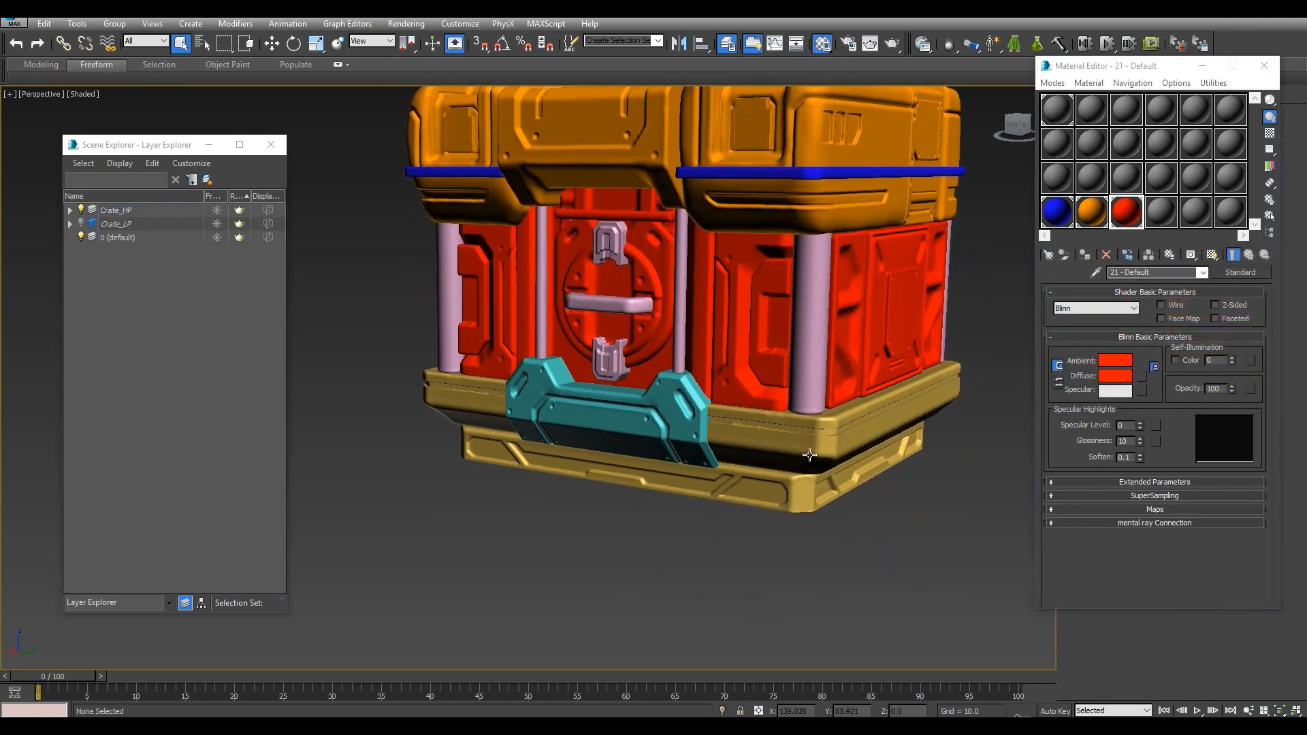
{"action": "left_click", "coordinate": [810, 454]}
{"action": "left_click", "coordinate": [1161, 212]}
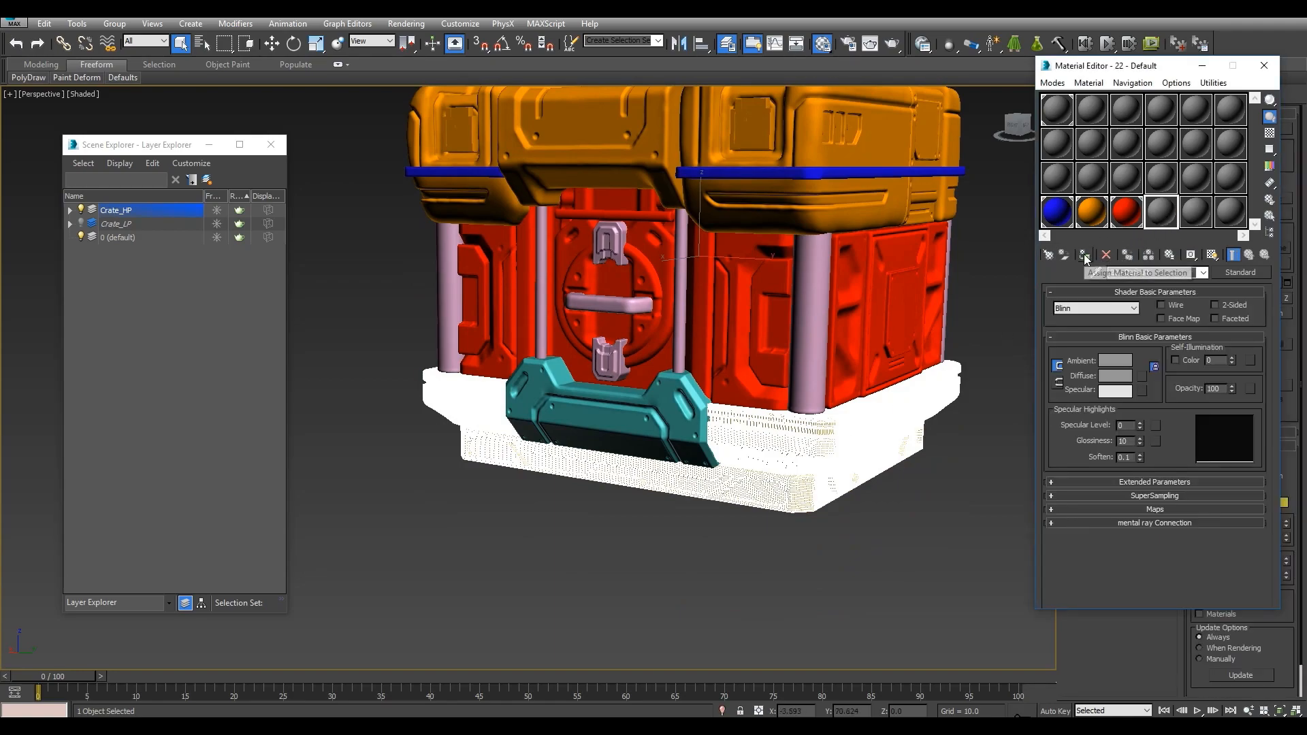
{"action": "left_click", "coordinate": [1114, 375]}
{"action": "left_click_drag", "start_coordinate": [1053, 327], "coordinate": [1067, 293]}
{"action": "left_click", "coordinate": [1122, 311]}
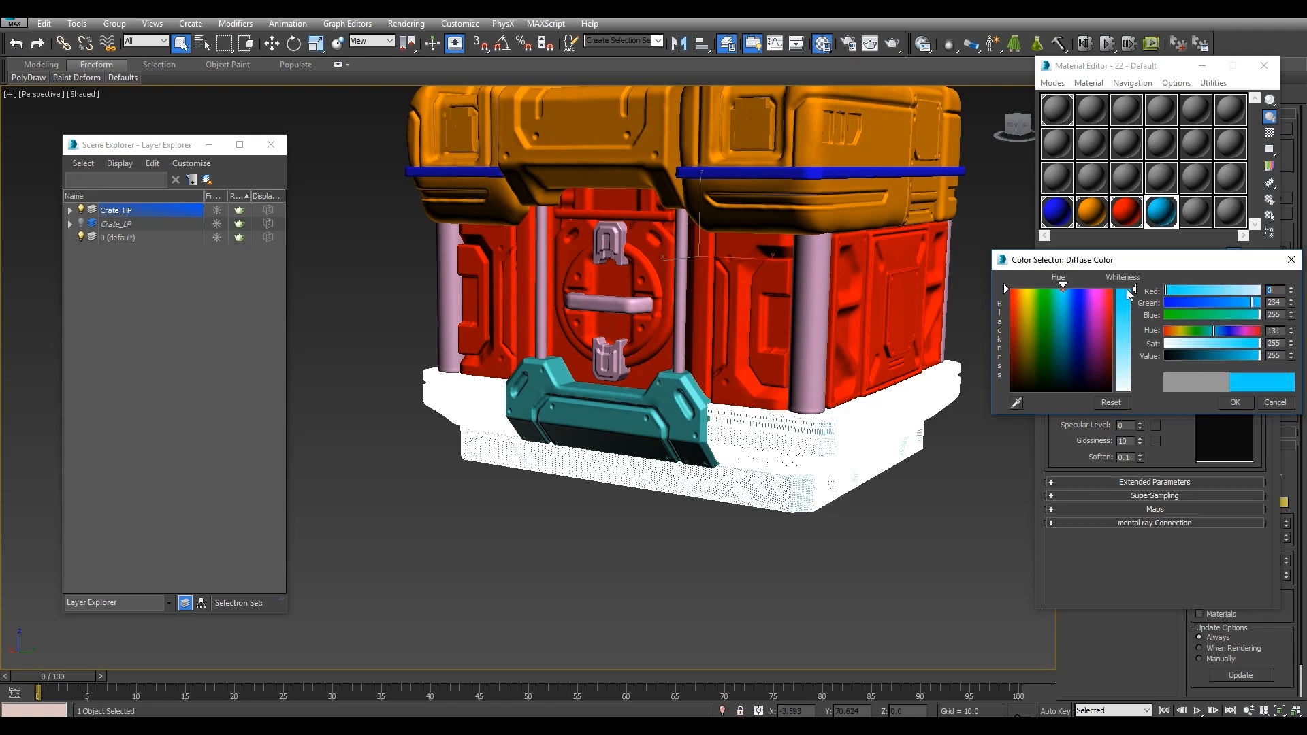
{"action": "left_click", "coordinate": [1235, 403]}
{"action": "left_click", "coordinate": [1025, 454]}
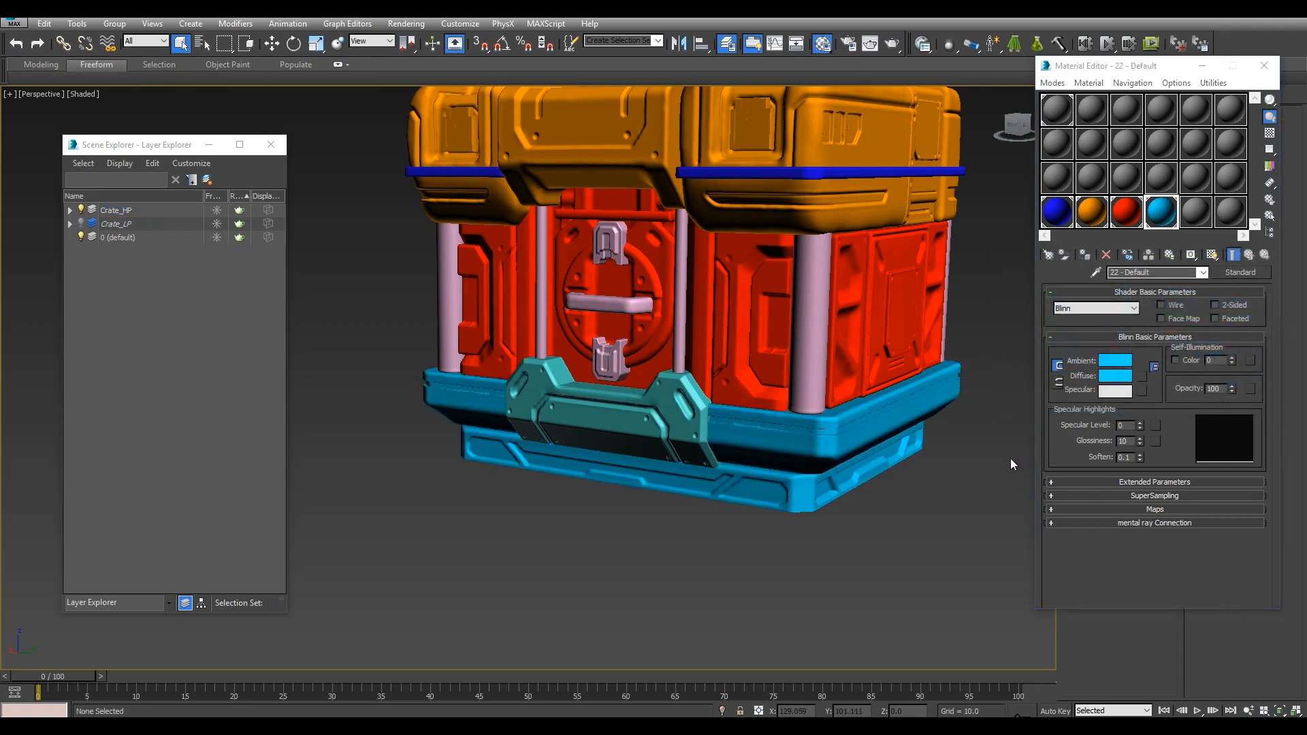
Assign the 23 - Default material to the high-poly front bracket on the base with a bright magenta diffuse colour.
{"action": "left_click", "coordinate": [667, 423]}
{"action": "middle_click_drag", "start_coordinate": [843, 379], "coordinate": [595, 393], "text": "alt"}
{"action": "left_click", "coordinate": [1196, 212]}
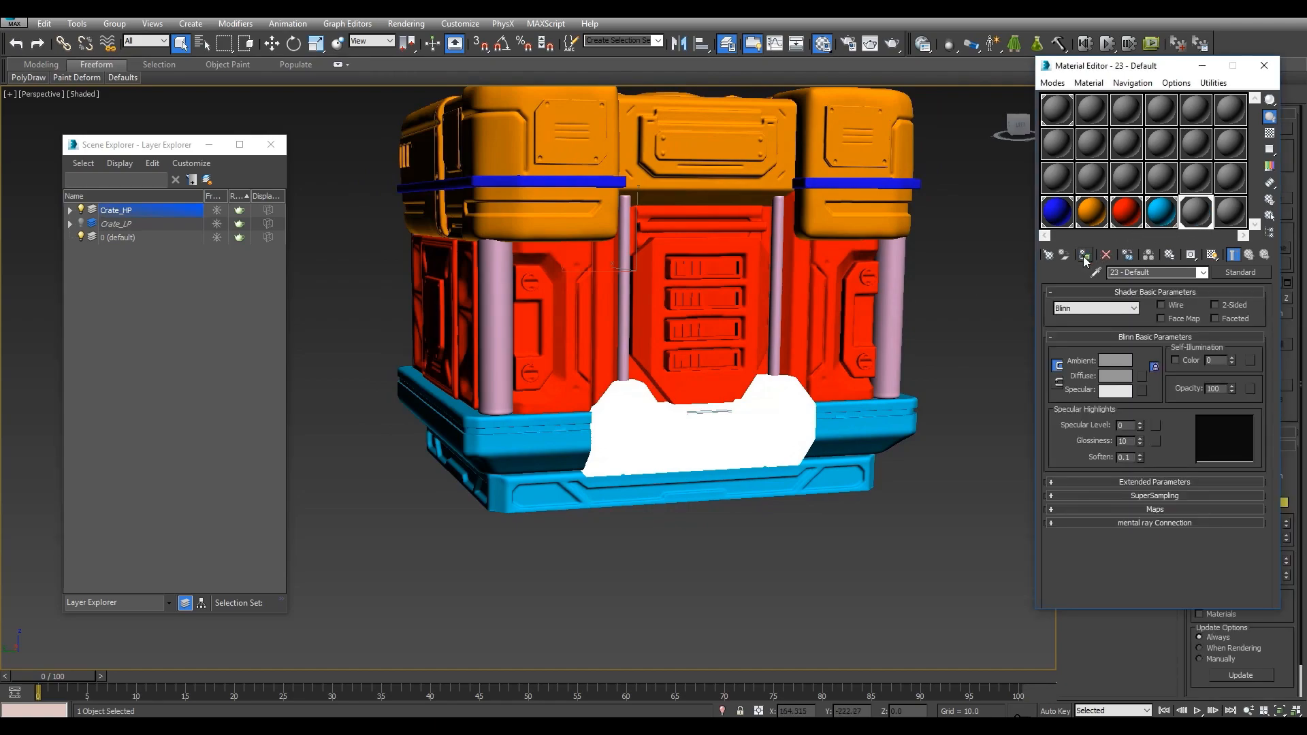
{"action": "left_click", "coordinate": [1109, 377]}
{"action": "left_click_drag", "start_coordinate": [1085, 318], "coordinate": [1095, 289]}
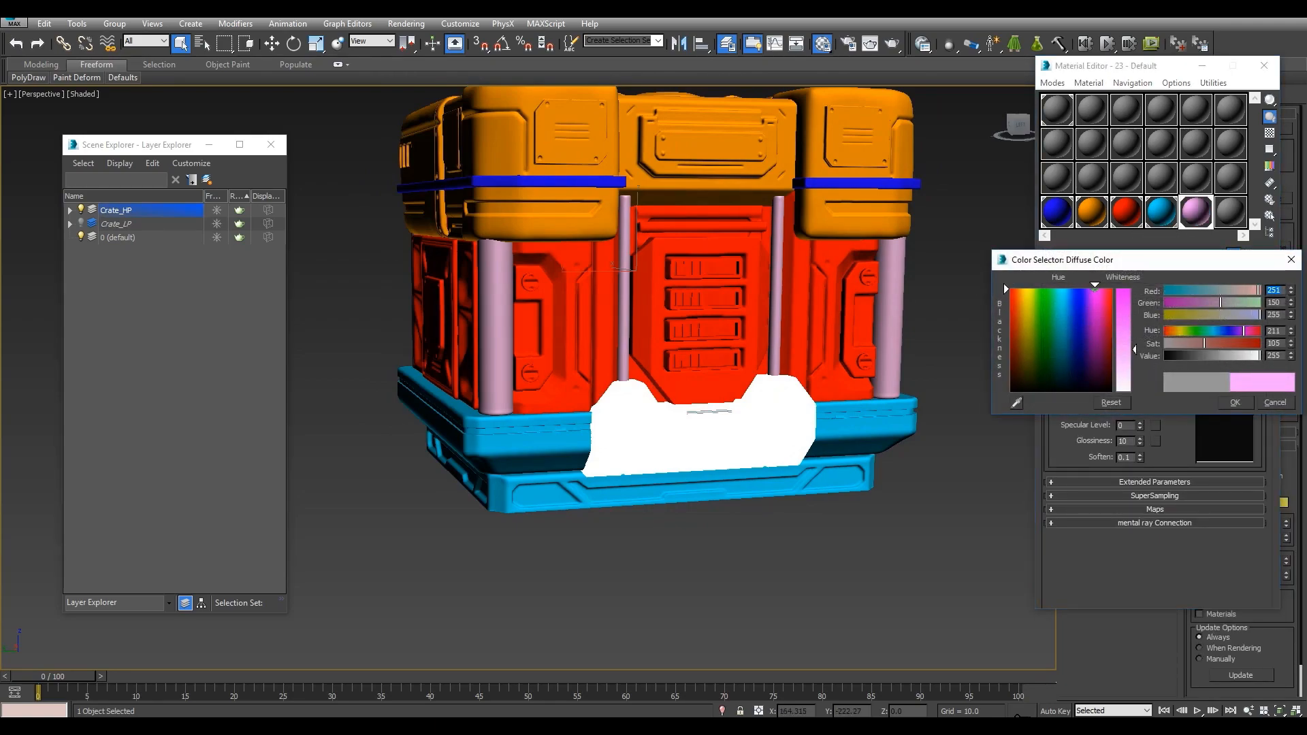
{"action": "left_click", "coordinate": [1121, 305]}
{"action": "left_click", "coordinate": [1236, 403]}
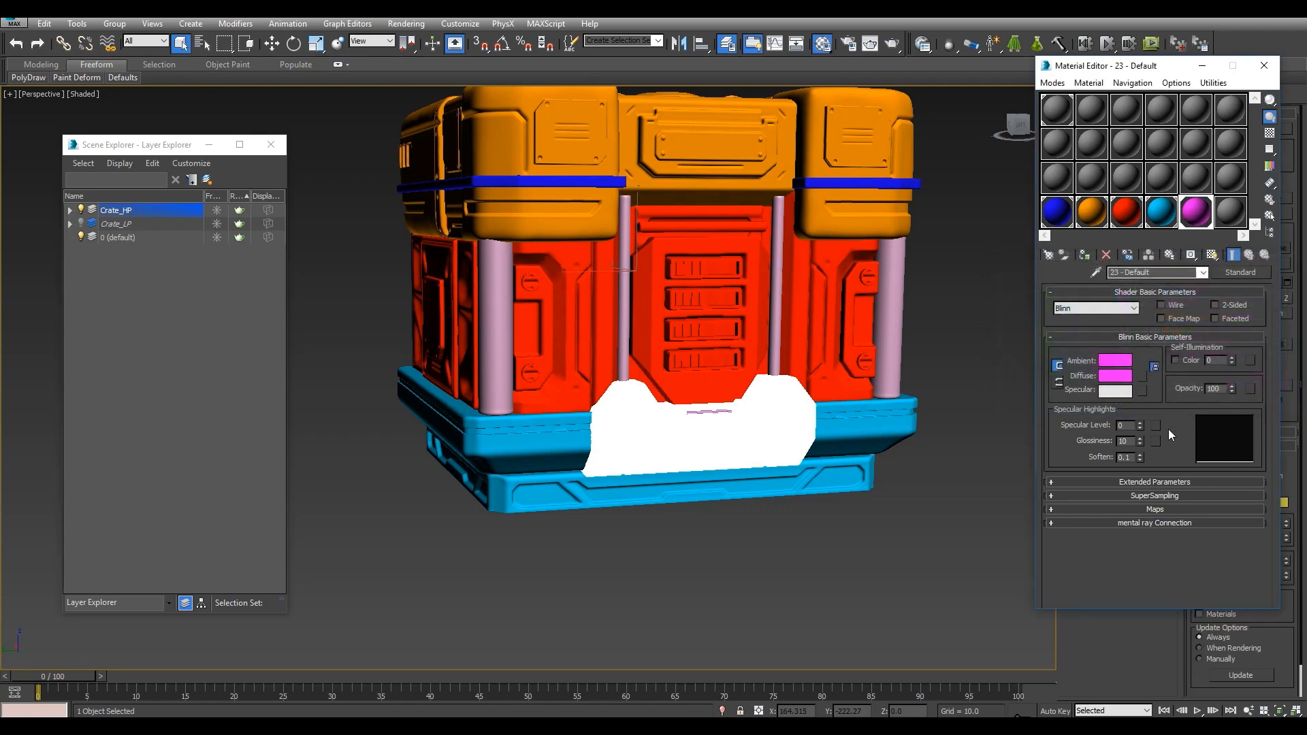
{"action": "left_click", "coordinate": [871, 591]}
Assign the 24 - Default material to the high-poly pillars, handle and latches with a saturated green diffuse colour.
{"action": "middle_click_drag", "start_coordinate": [723, 454], "coordinate": [839, 371], "text": "alt"}
{"action": "left_click", "coordinate": [838, 371]}
{"action": "key", "text": "z"}
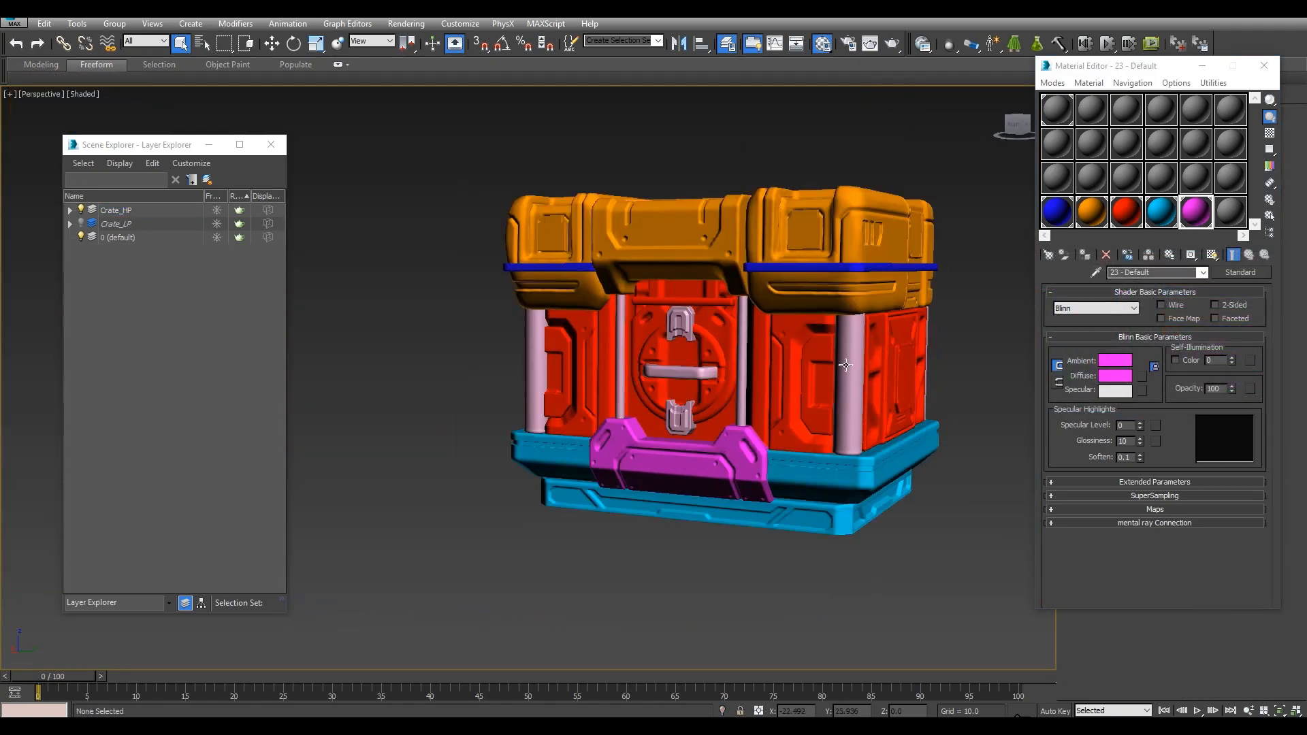
{"action": "left_click", "coordinate": [1232, 215]}
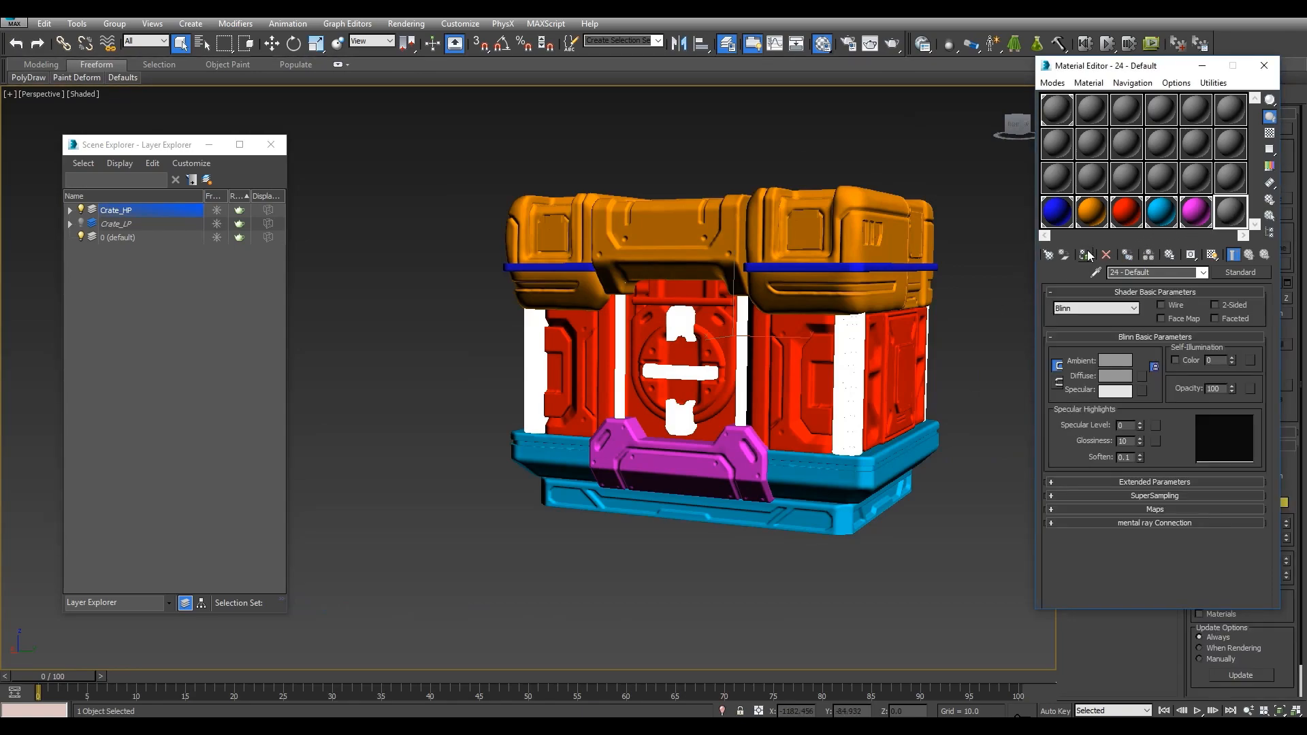
{"action": "left_click", "coordinate": [1108, 376]}
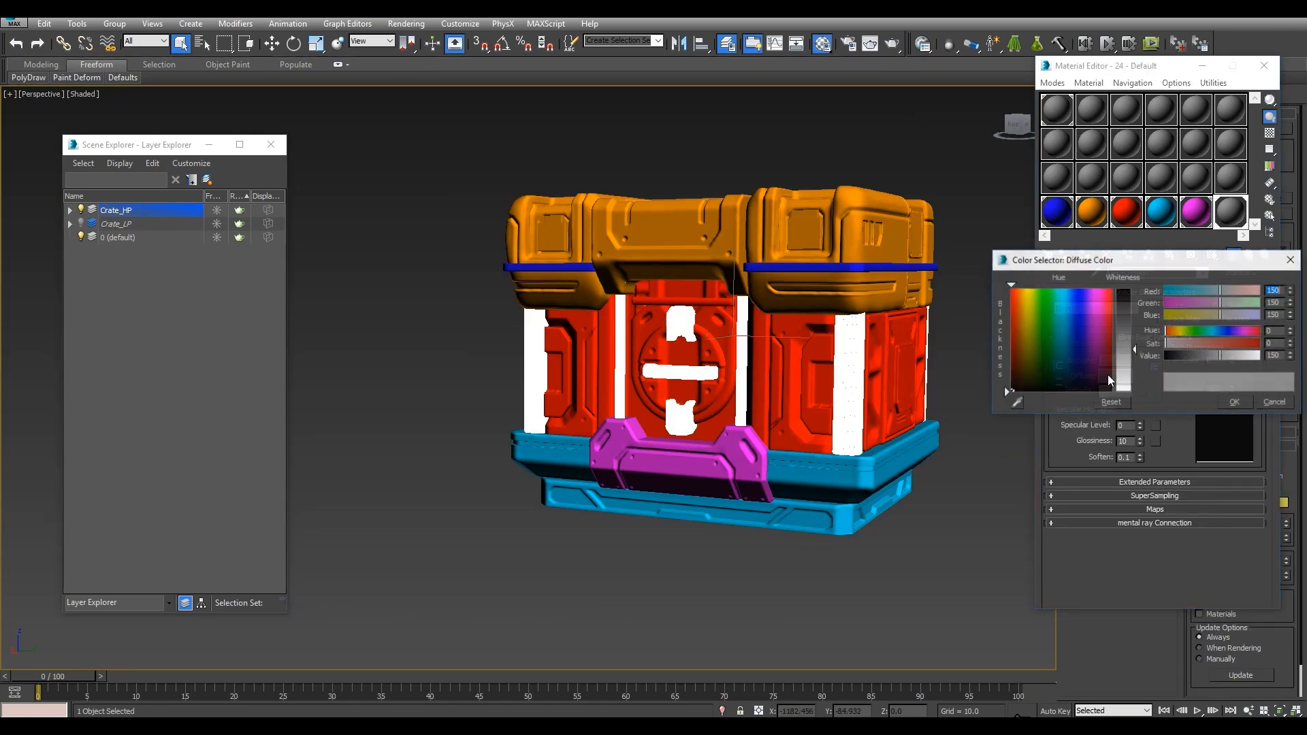
{"action": "left_click_drag", "start_coordinate": [1055, 317], "coordinate": [1046, 289]}
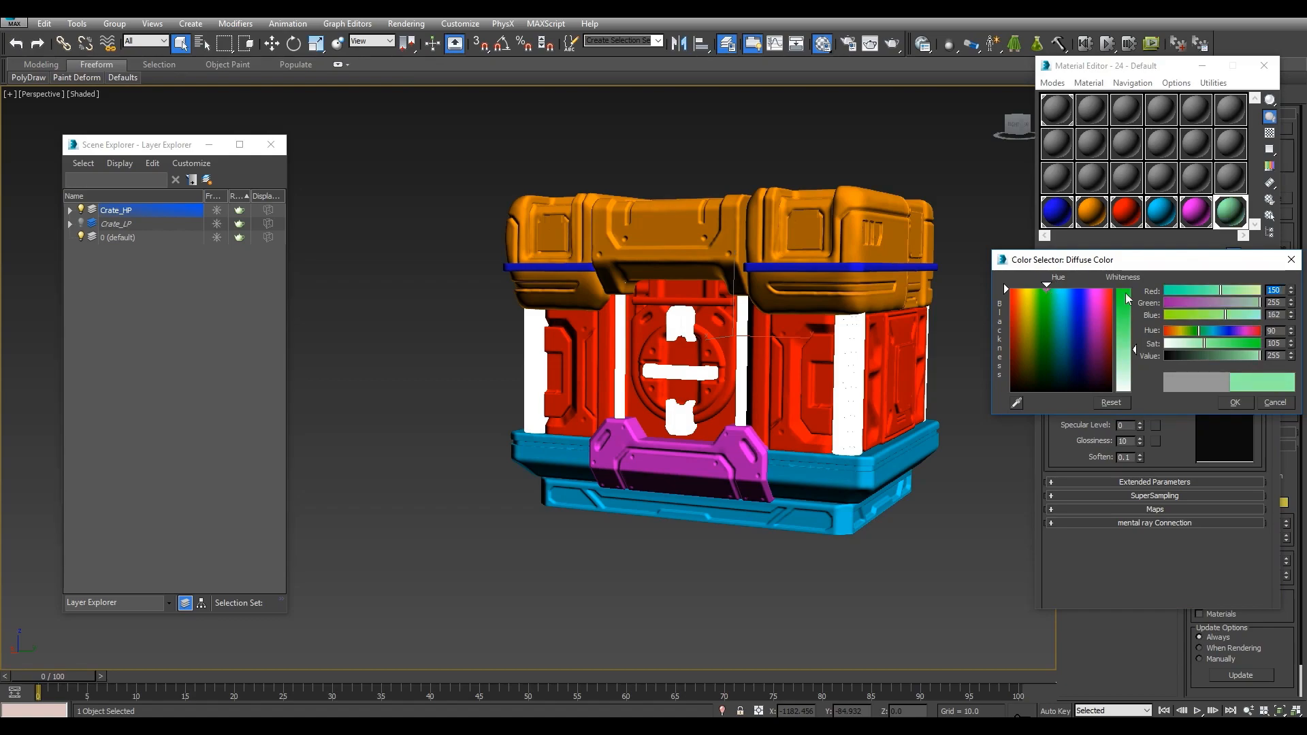
{"action": "left_click", "coordinate": [1122, 291]}
{"action": "left_click", "coordinate": [1242, 403]}
{"action": "left_click", "coordinate": [967, 533]}
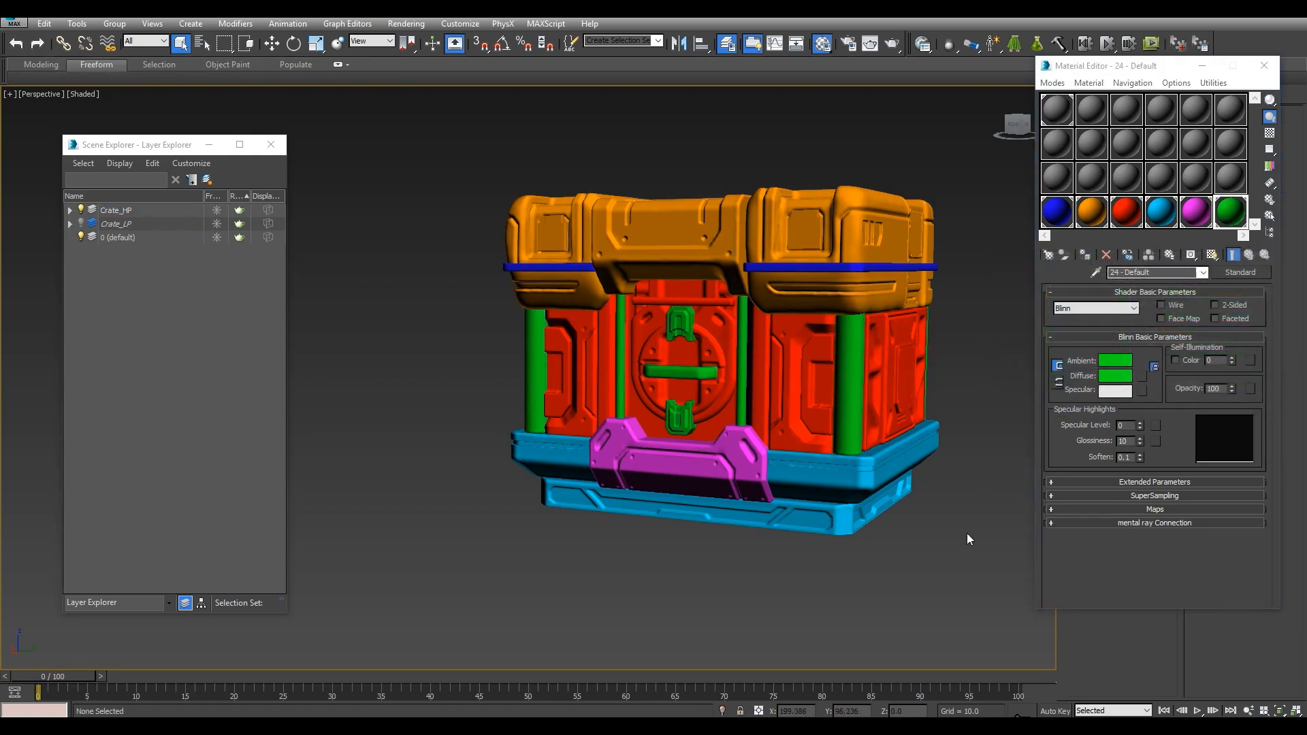
Select the high-poly lid and turn off Display Selected With Edged Faces for the perspective view.
{"action": "middle_click_drag", "start_coordinate": [889, 354], "coordinate": [824, 404], "text": "alt"}
{"action": "scroll", "coordinate": [824, 403], "scroll_direction": "up", "scroll_amount": 5}
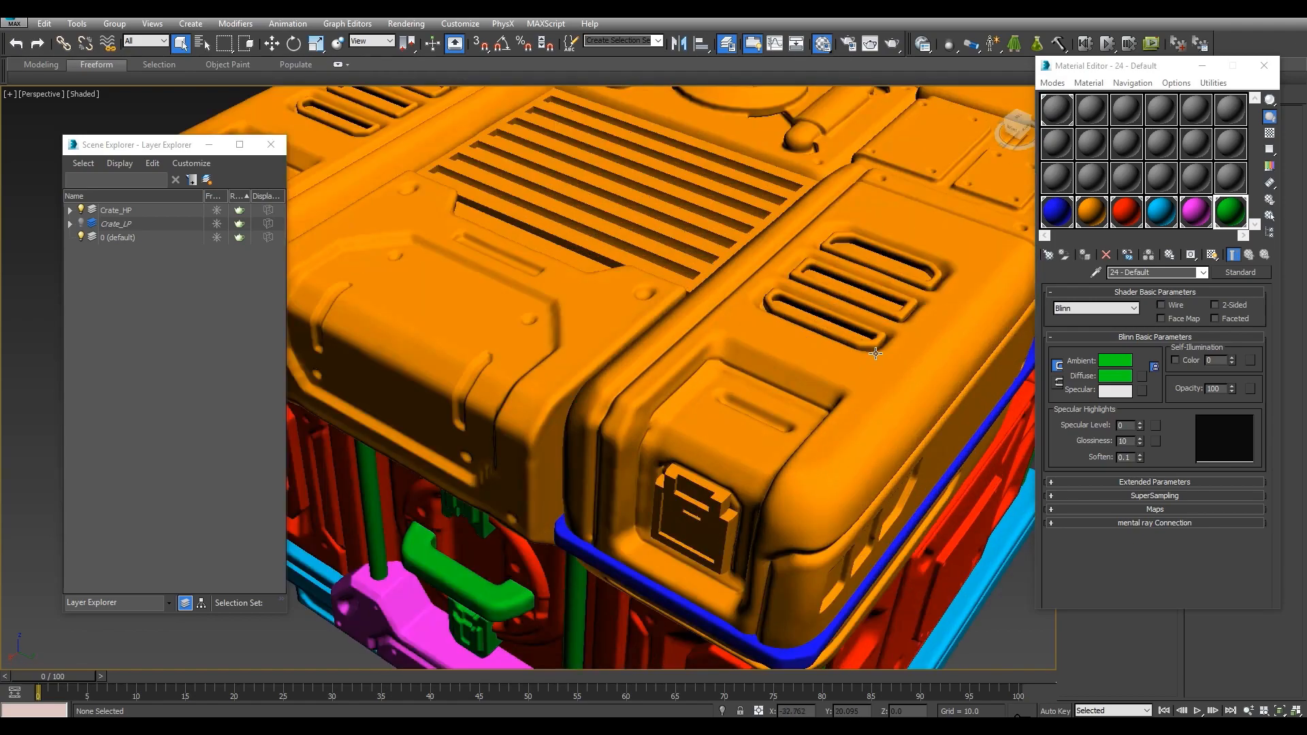
{"action": "left_click", "coordinate": [875, 354]}
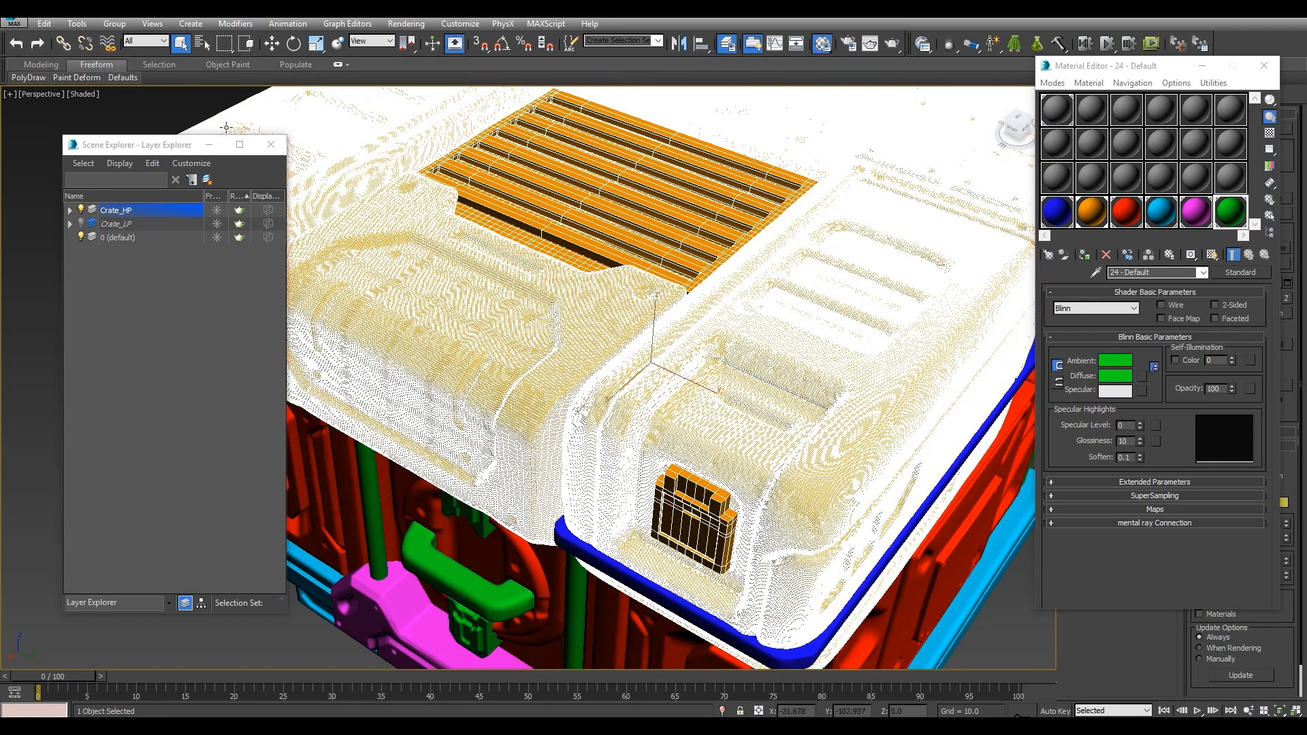
{"action": "left_click", "coordinate": [85, 95]}
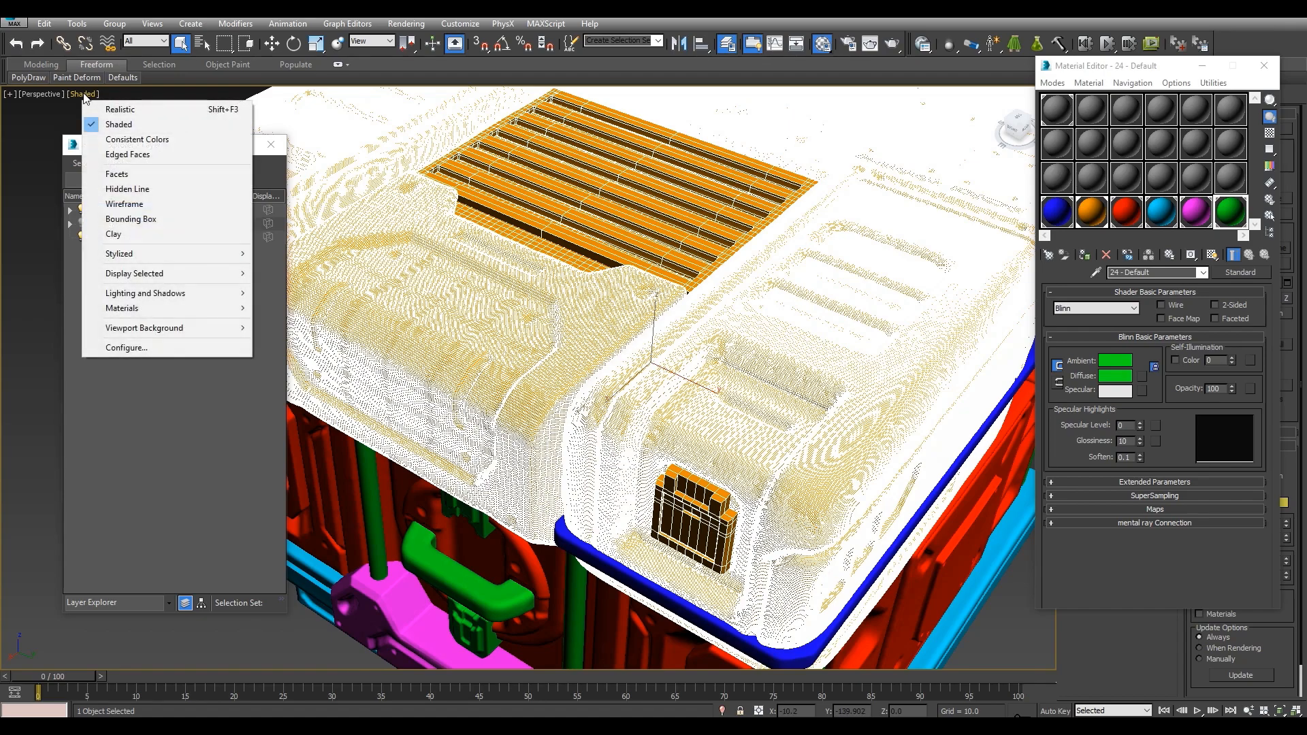
{"action": "mouse_move", "coordinate": [175, 273]}
{"action": "left_click", "coordinate": [282, 274]}
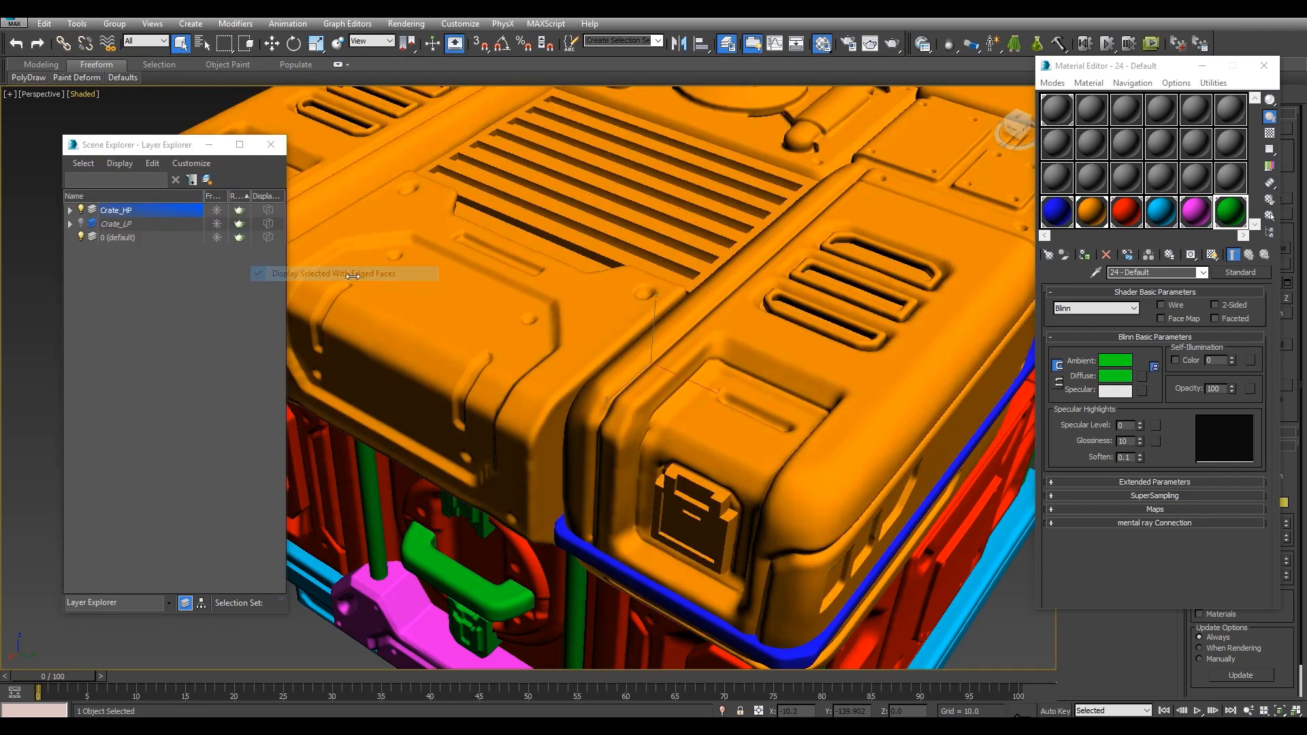
{"action": "scroll", "coordinate": [693, 300], "scroll_direction": "down", "scroll_amount": 5}
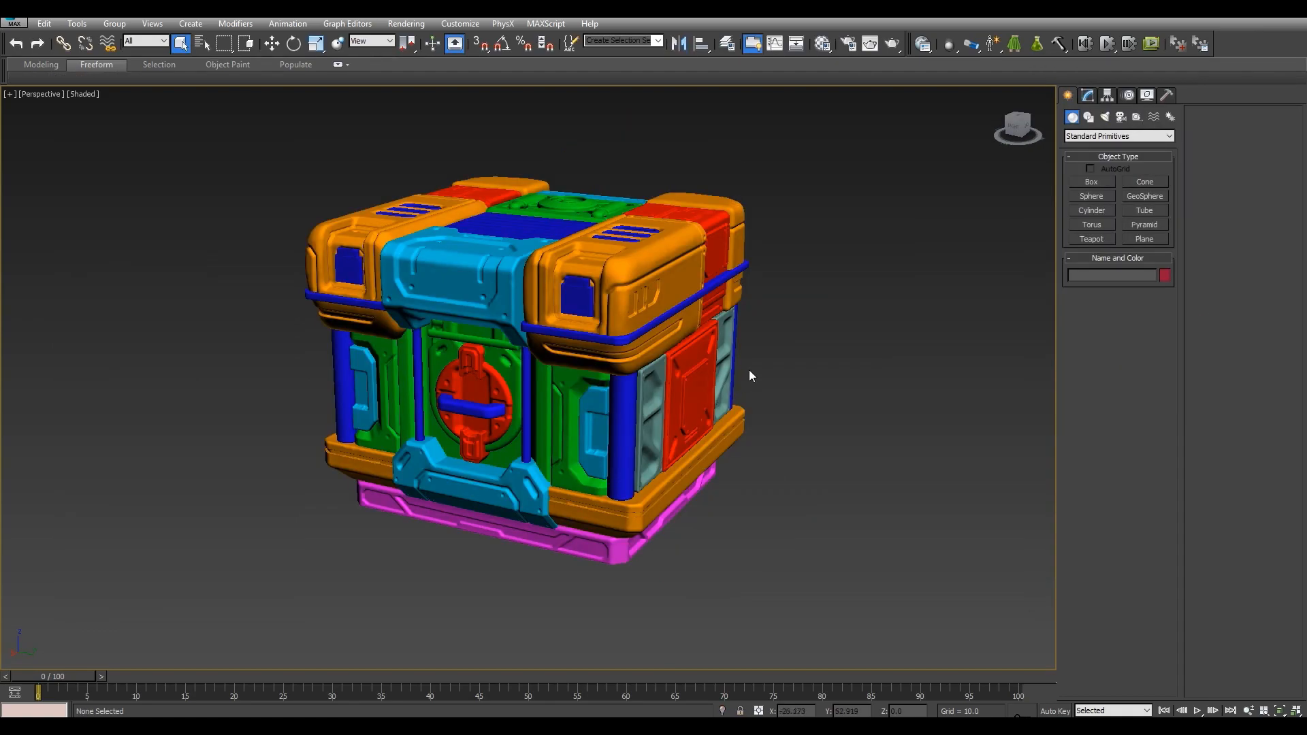
Look over the multi-coloured high-poly crate and open the Layer Explorer beside it.
{"action": "middle_click_drag", "start_coordinate": [747, 374], "coordinate": [887, 360], "text": "alt"}
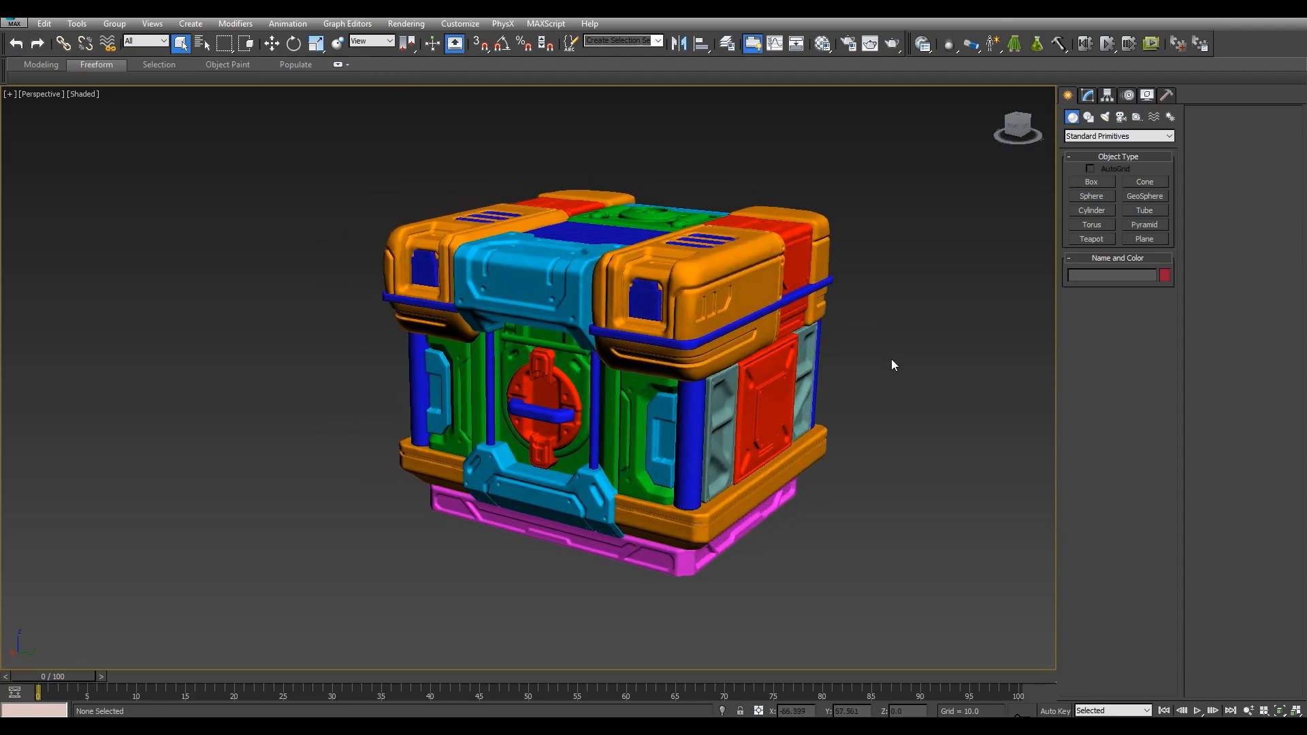
{"action": "middle_click_drag", "start_coordinate": [896, 348], "coordinate": [850, 370], "text": "alt"}
{"action": "scroll", "coordinate": [890, 367], "scroll_direction": "down", "scroll_amount": 3}
{"action": "scroll", "coordinate": [851, 371], "scroll_direction": "up", "scroll_amount": 4}
{"action": "middle_click_drag", "start_coordinate": [851, 371], "coordinate": [834, 319], "text": "alt"}
{"action": "scroll", "coordinate": [850, 350], "scroll_direction": "down", "scroll_amount": 5}
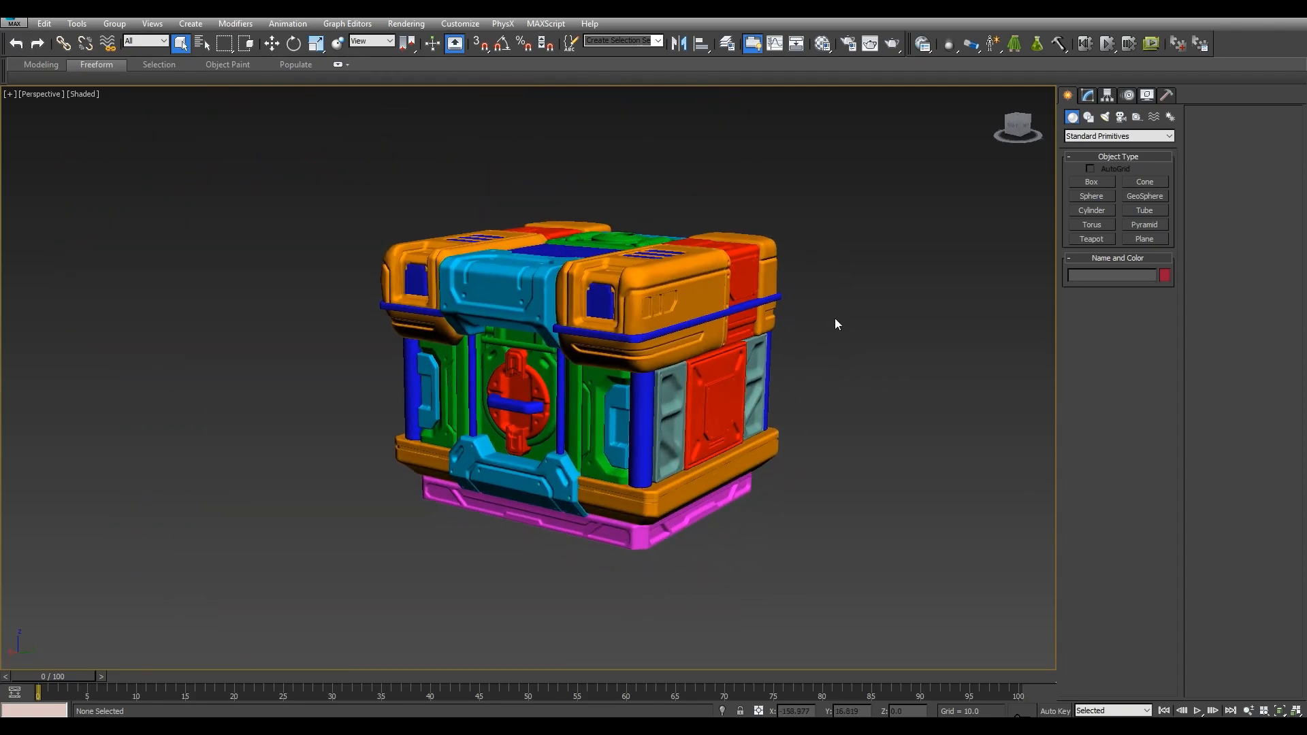
{"action": "key", "text": "l"}
{"action": "left_click_drag", "start_coordinate": [140, 714], "coordinate": [162, 158]}
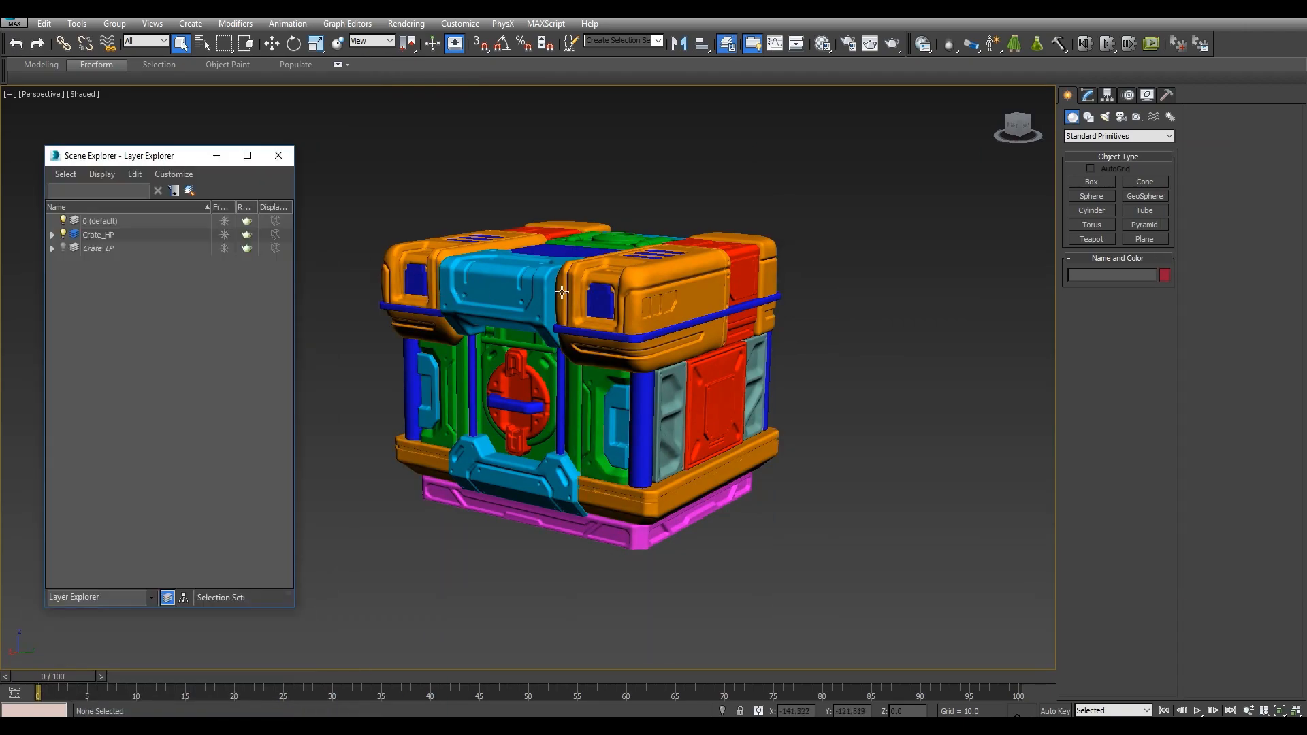
Select the high-poly lid and display the perspective view as shaded with edged faces.
{"action": "left_click", "coordinate": [868, 300]}
{"action": "left_click", "coordinate": [696, 304]}
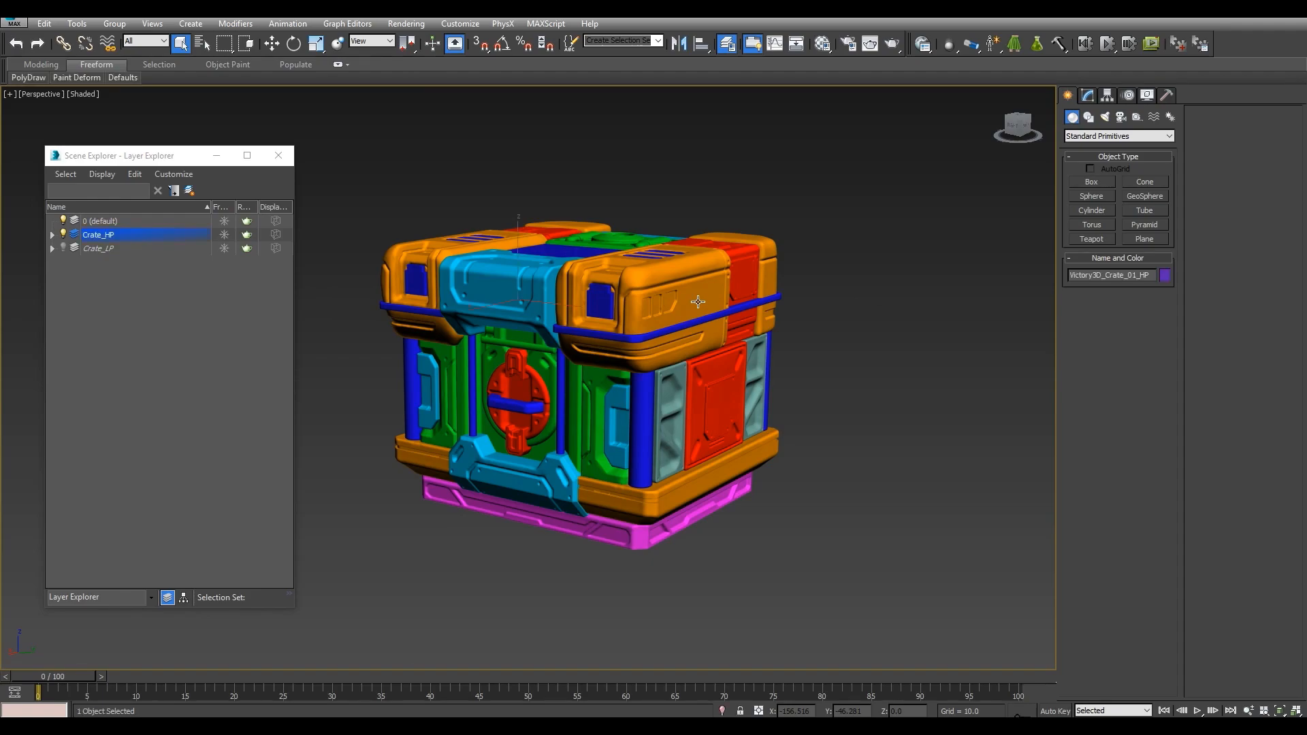
{"action": "key", "text": "F4"}
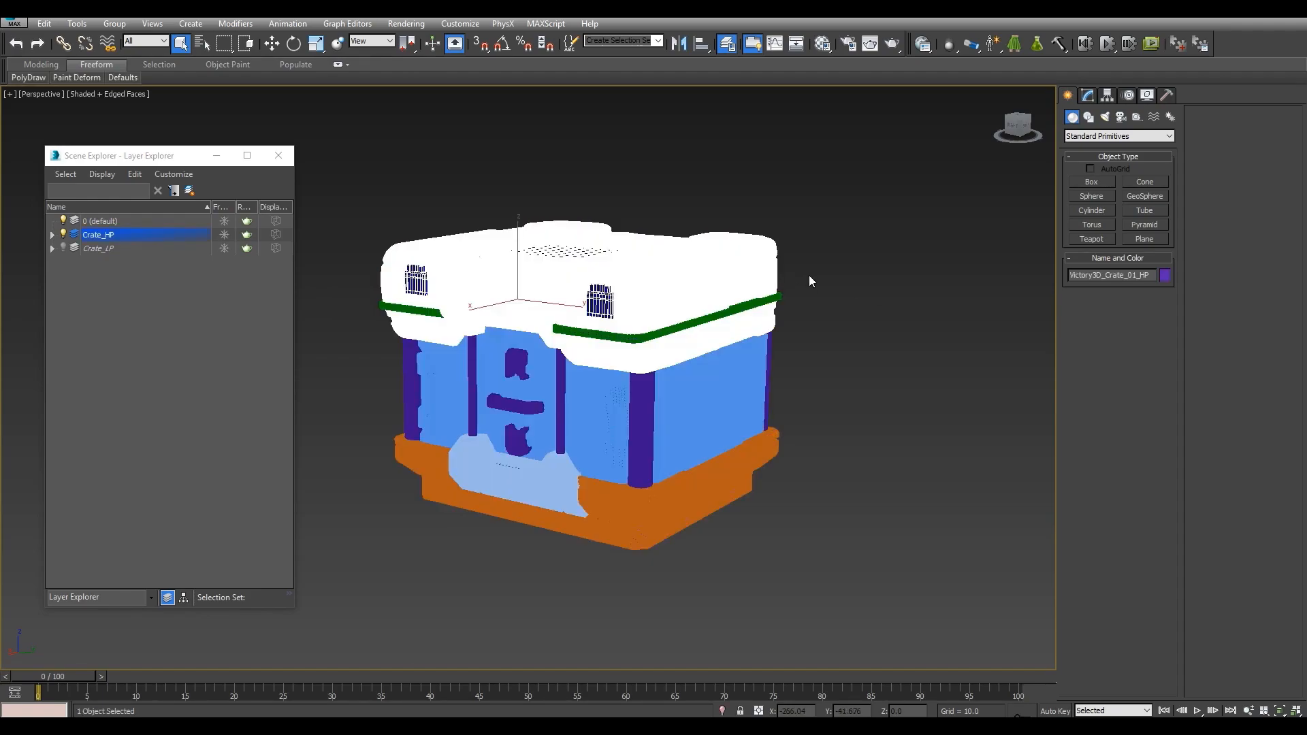
Select the high-poly lid, body, pillars, base and front bracket in turn to check each object's name.
{"action": "left_click", "coordinate": [699, 320]}
{"action": "middle_click_drag", "start_coordinate": [699, 321], "coordinate": [661, 374], "text": "alt"}
{"action": "left_click", "coordinate": [653, 303]}
{"action": "left_click", "coordinate": [667, 395]}
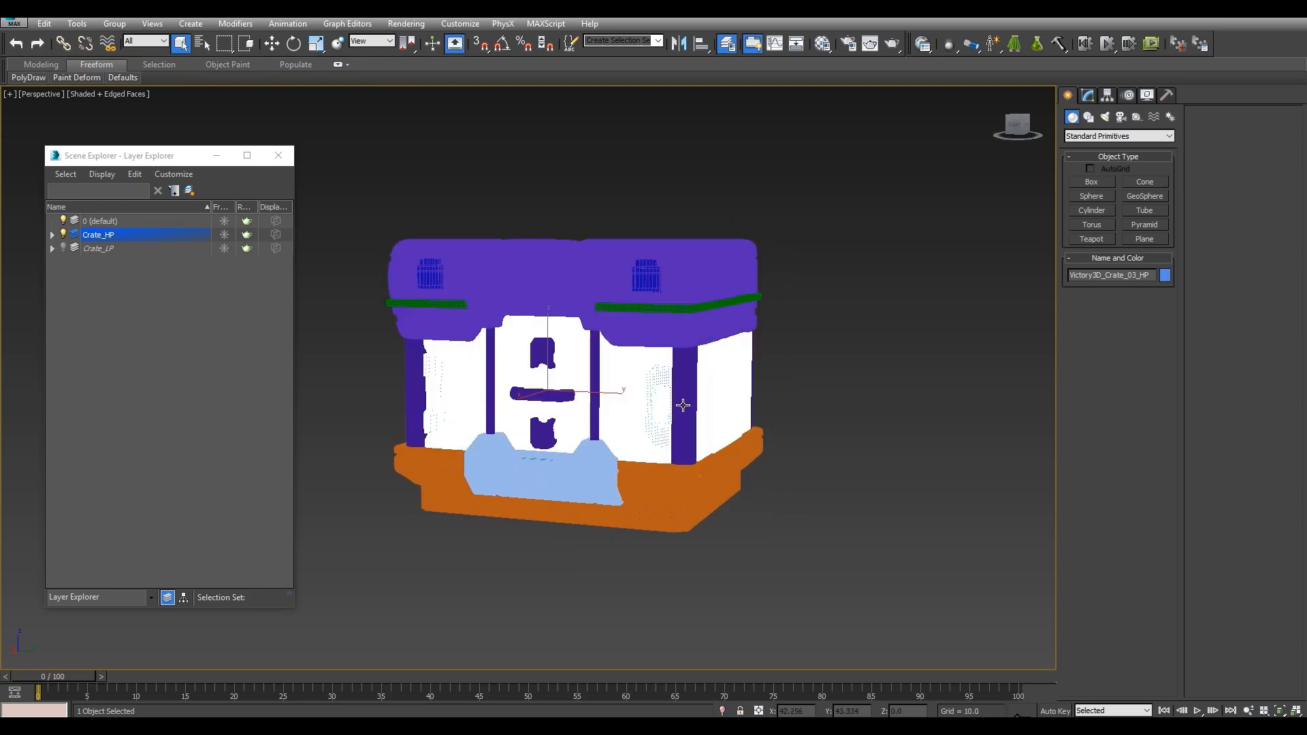
{"action": "left_click", "coordinate": [683, 405]}
{"action": "left_click", "coordinate": [673, 487]}
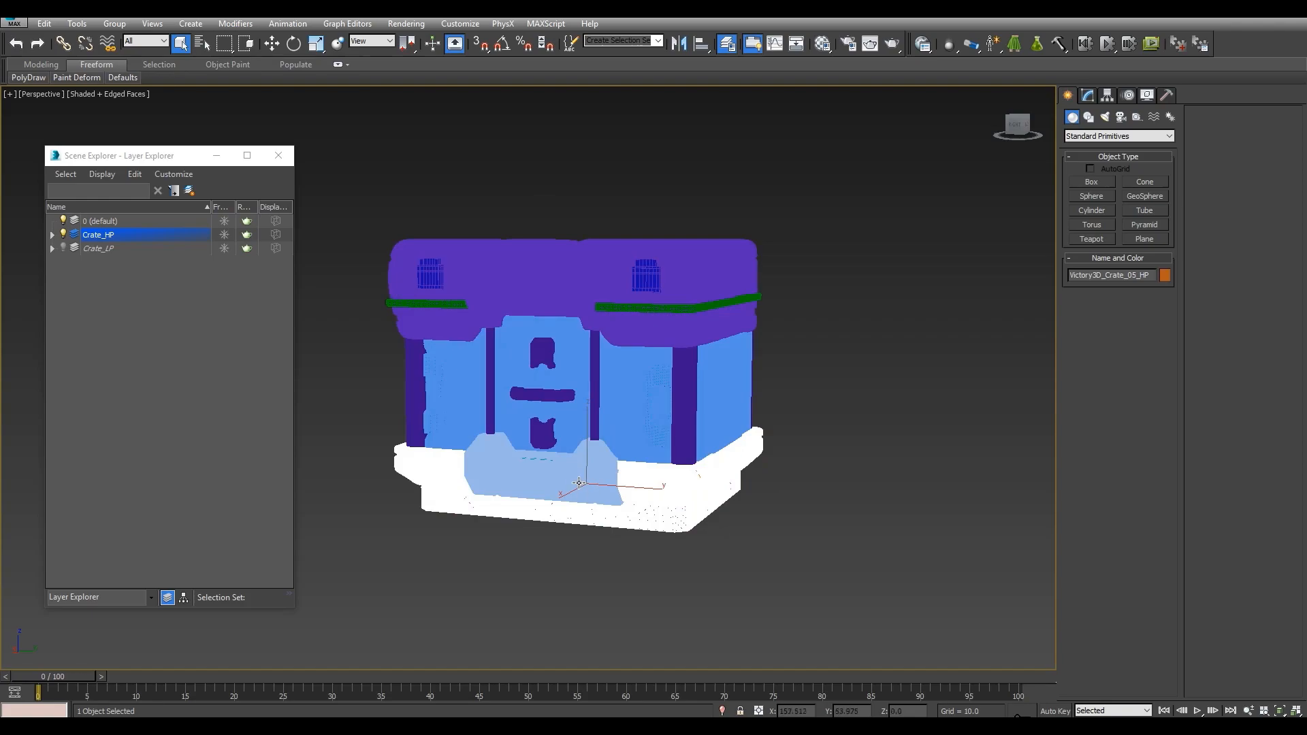
{"action": "left_click", "coordinate": [579, 483]}
{"action": "middle_click_drag", "start_coordinate": [703, 476], "coordinate": [809, 475], "text": "alt"}
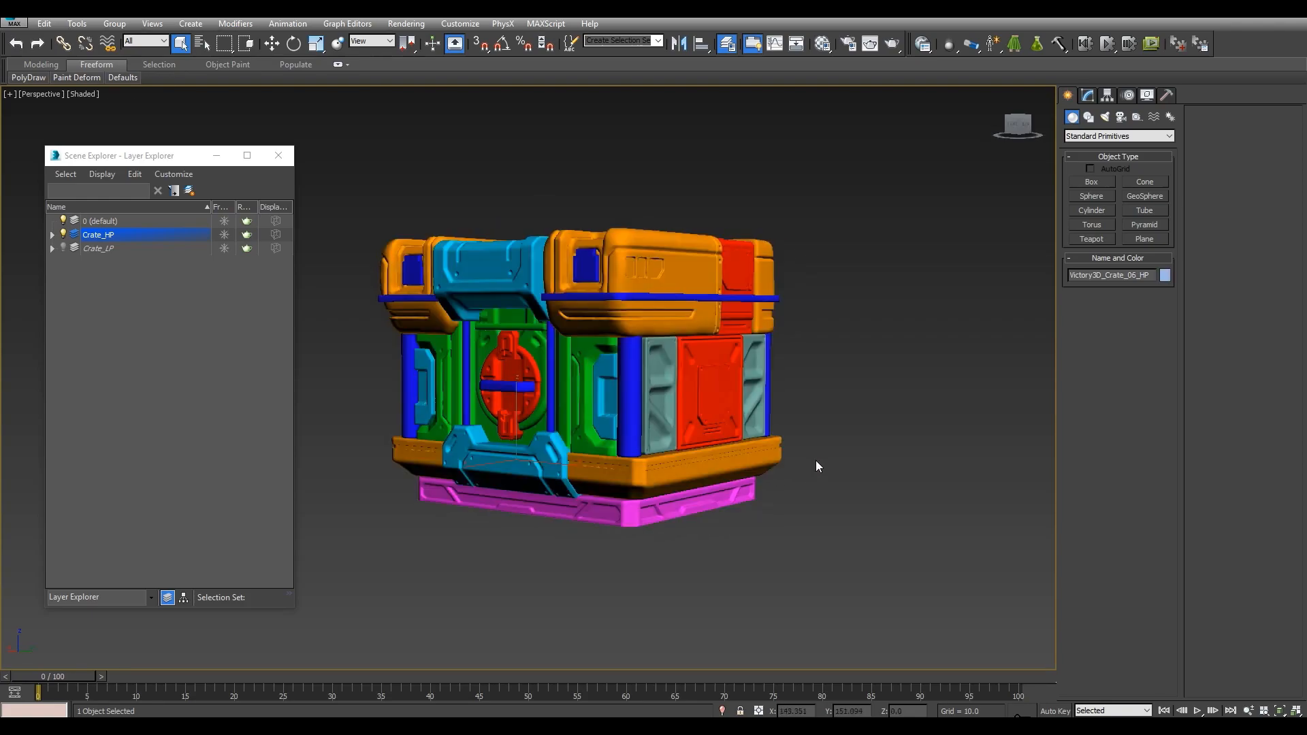
{"action": "mouse_move", "coordinate": [815, 460]}
{"action": "middle_mouse_down", "text": "alt"}
{"action": "mouse_move", "coordinate": [622, 459]}
{"action": "mouse_move", "coordinate": [793, 459]}
{"action": "middle_mouse_up", "text": "alt"}
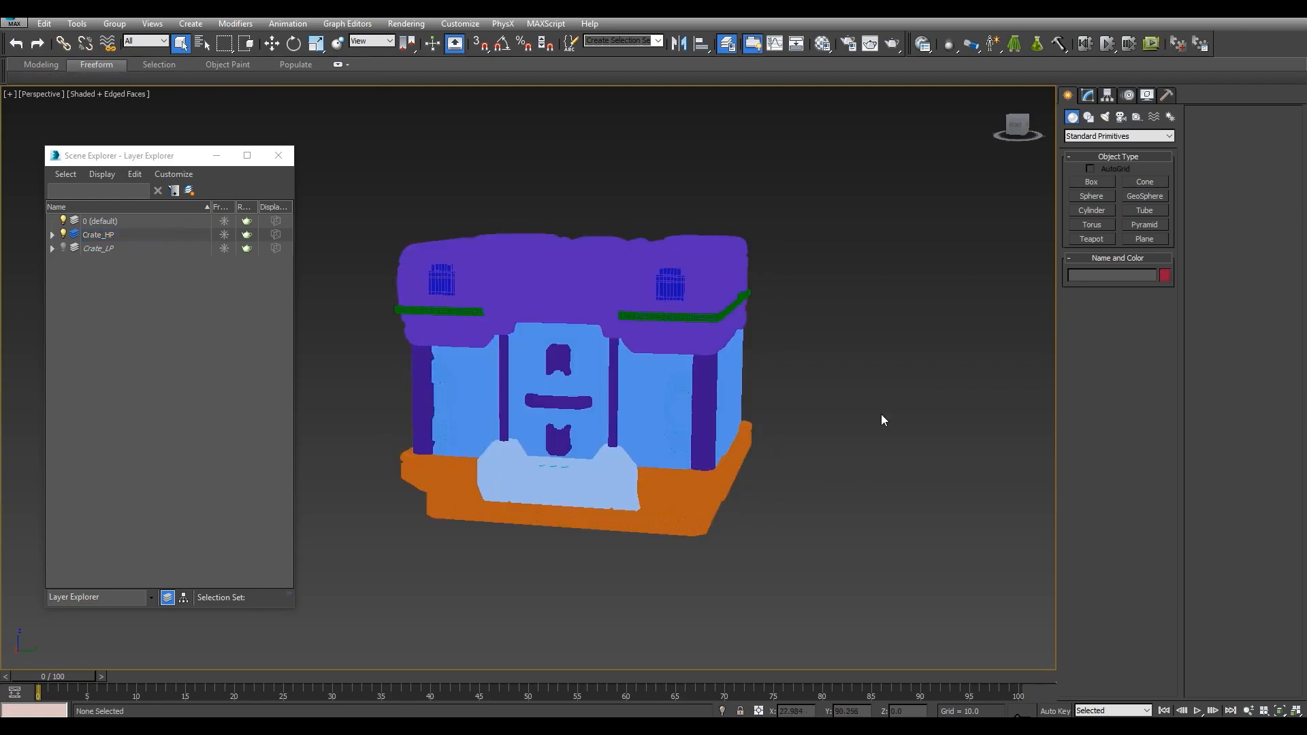
Unhide the Crate_LP layer and compare the object names of the overlapping low-poly and high-poly lids.
{"action": "middle_click_drag", "start_coordinate": [882, 420], "coordinate": [891, 411], "text": "alt"}
{"action": "left_click", "coordinate": [64, 248]}
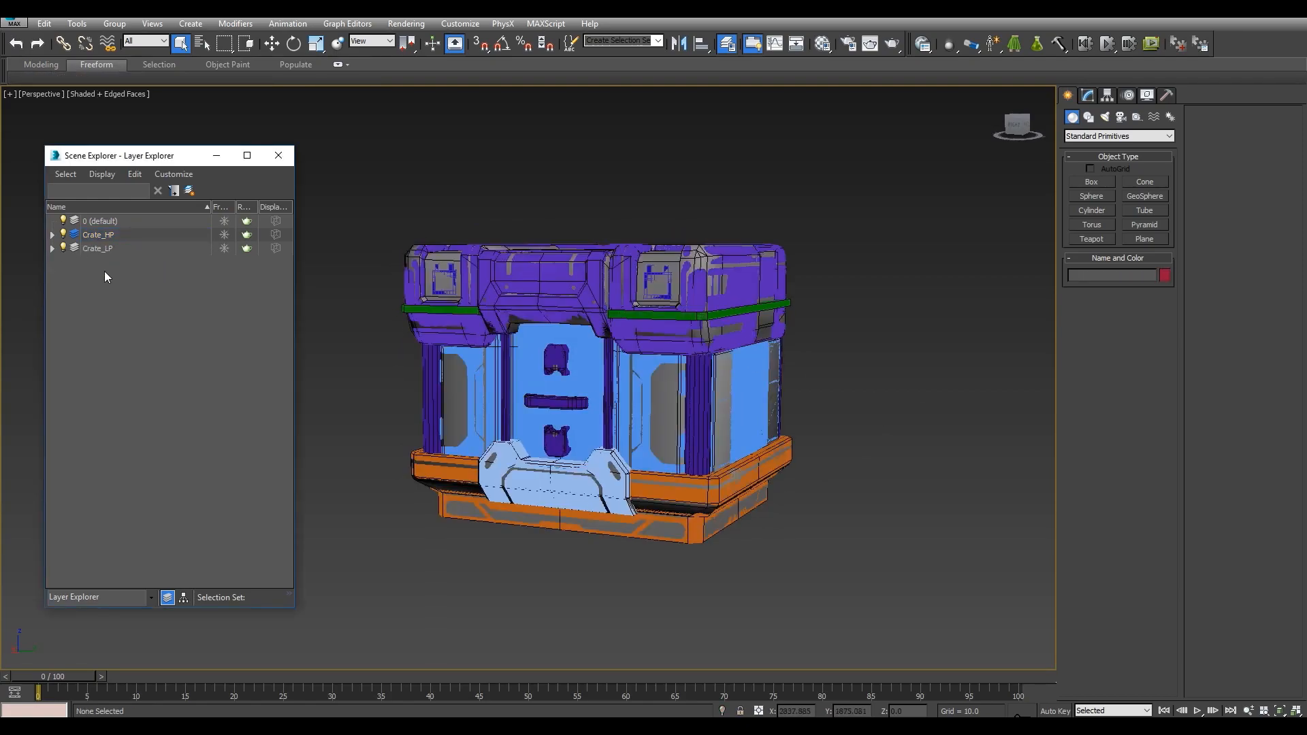
{"action": "middle_click_drag", "start_coordinate": [670, 283], "coordinate": [735, 301]}
{"action": "left_click", "coordinate": [692, 275]}
{"action": "scroll", "coordinate": [671, 313], "scroll_direction": "up", "scroll_amount": 2}
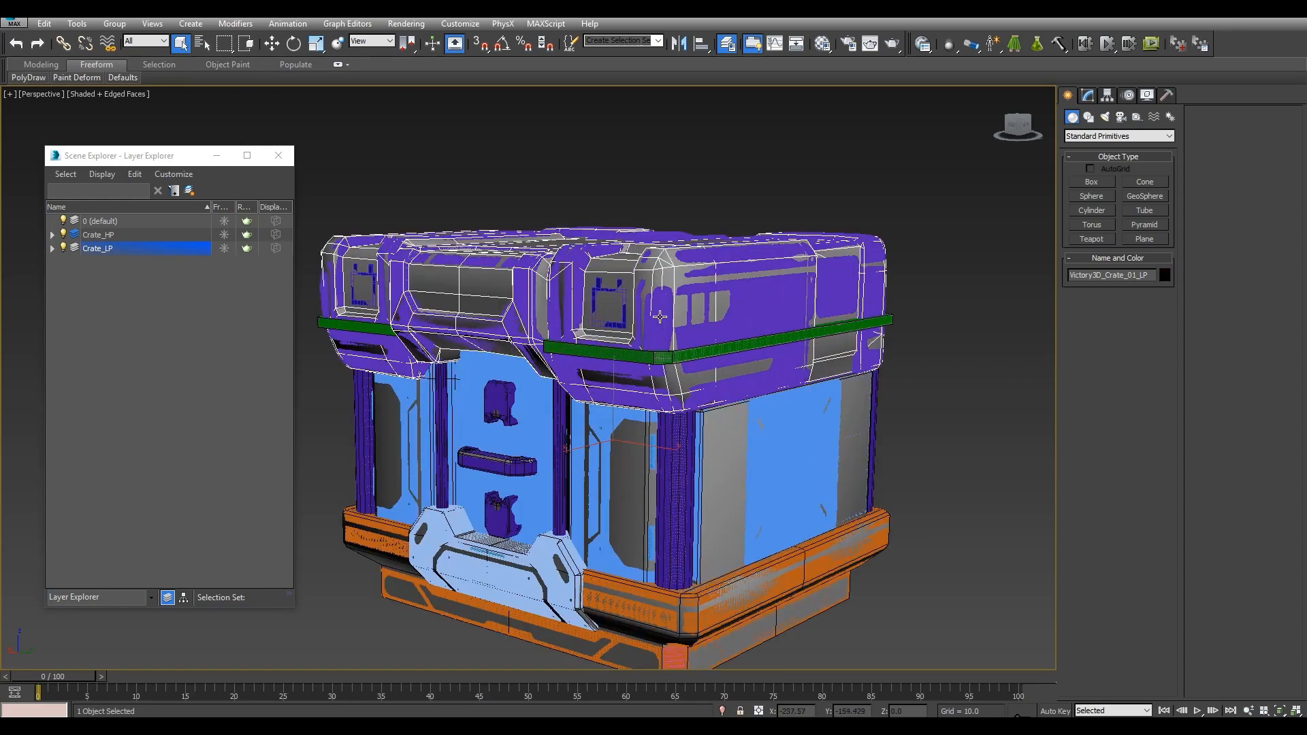
{"action": "left_click", "coordinate": [659, 316]}
{"action": "middle_click_drag", "start_coordinate": [660, 316], "coordinate": [680, 300], "text": "alt"}
{"action": "scroll", "coordinate": [701, 291], "scroll_direction": "down", "scroll_amount": 4}
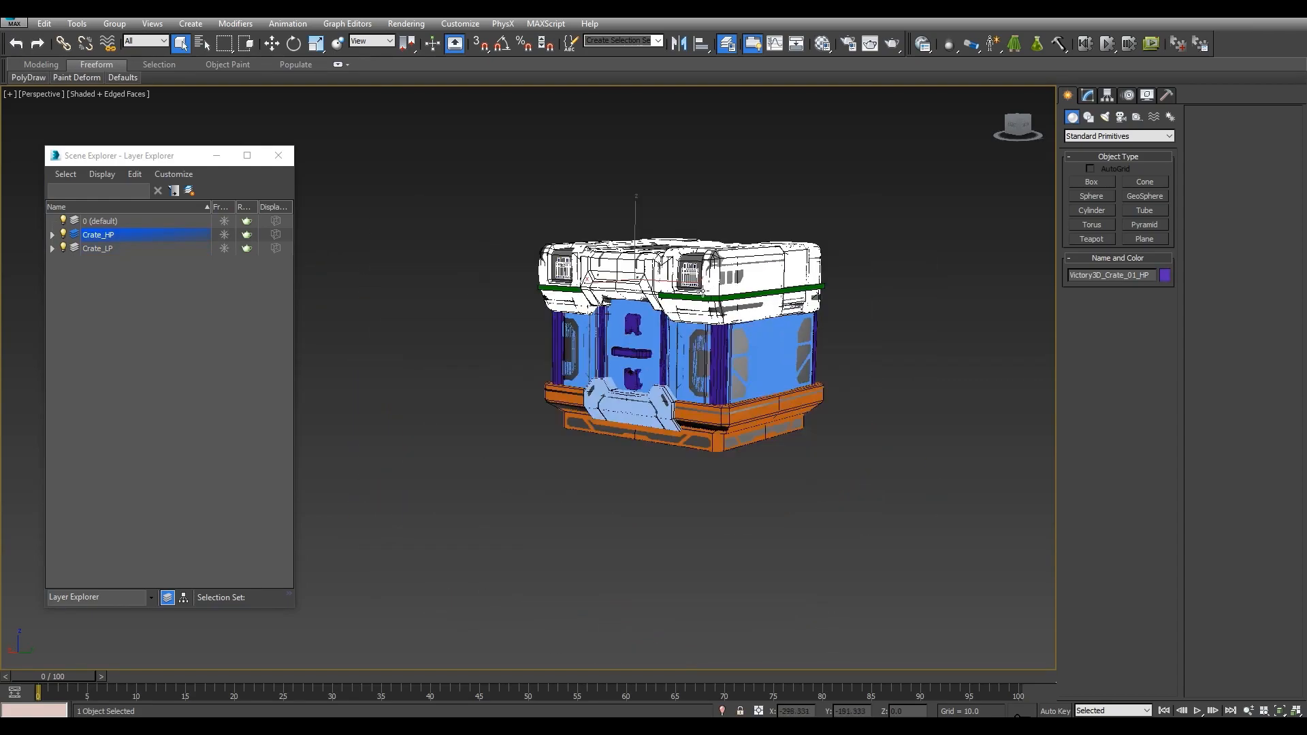
{"action": "left_click", "coordinate": [504, 219]}
Select all low-poly and high-poly crate parts and rename them with the base name Victory3D_Crate_01.
{"action": "middle_click_drag", "start_coordinate": [507, 222], "coordinate": [579, 235], "text": "alt"}
{"action": "scroll", "coordinate": [565, 238], "scroll_direction": "up", "scroll_amount": 3}
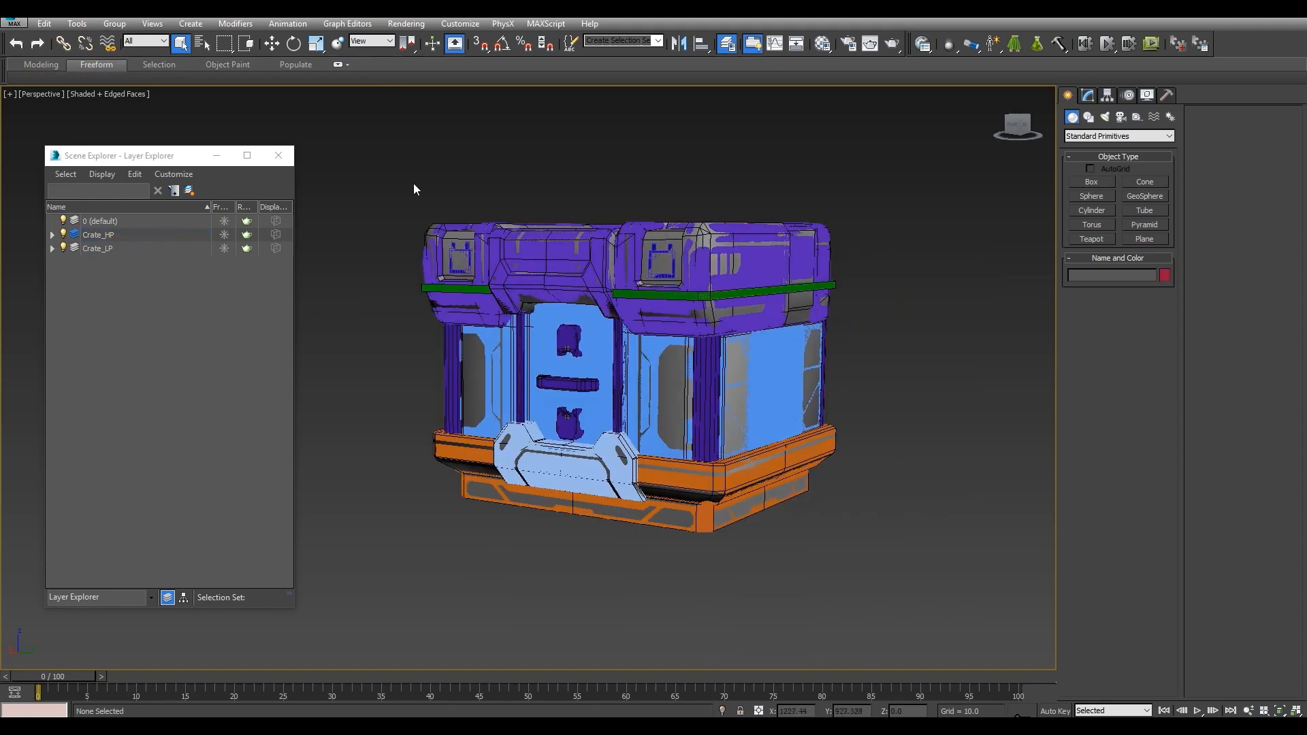
{"action": "left_click_drag", "start_coordinate": [448, 192], "coordinate": [343, 147]}
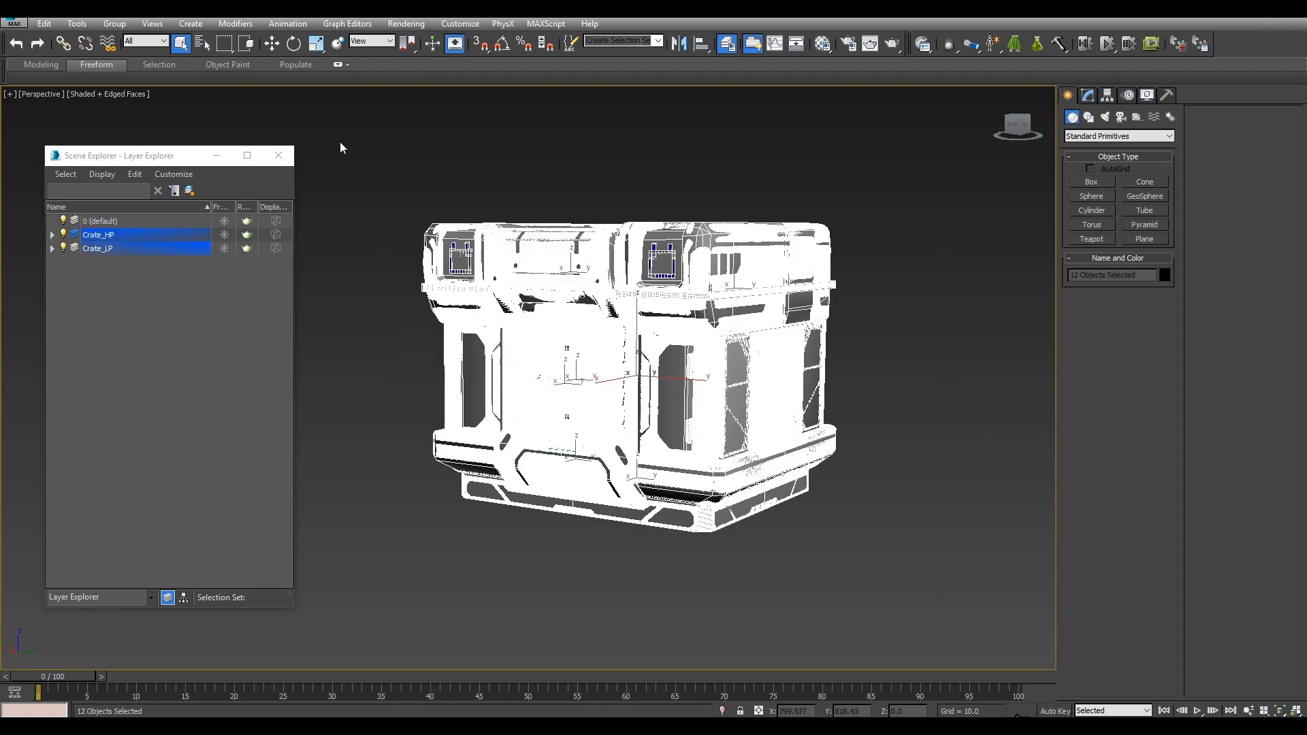
{"action": "left_click", "coordinate": [85, 24]}
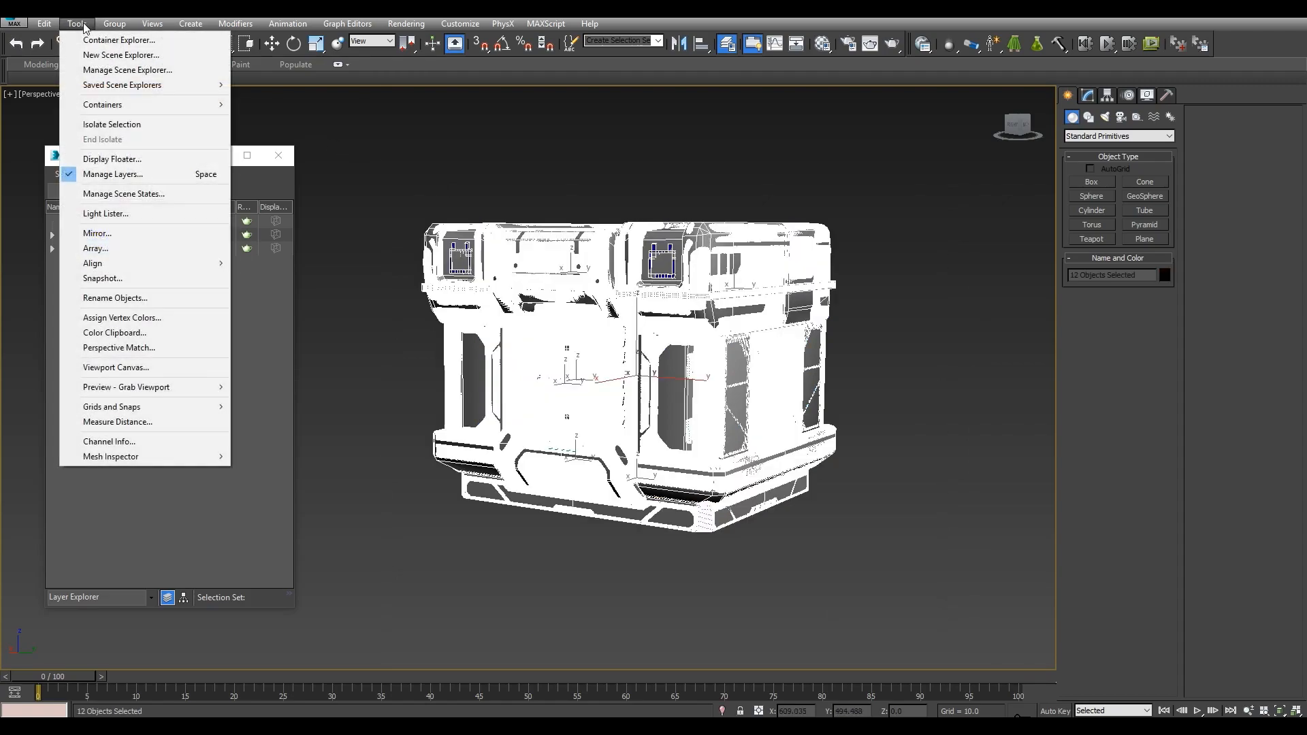
{"action": "left_click", "coordinate": [130, 299]}
{"action": "left_click_drag", "start_coordinate": [623, 264], "coordinate": [354, 162]}
{"action": "left_click", "coordinate": [386, 198]}
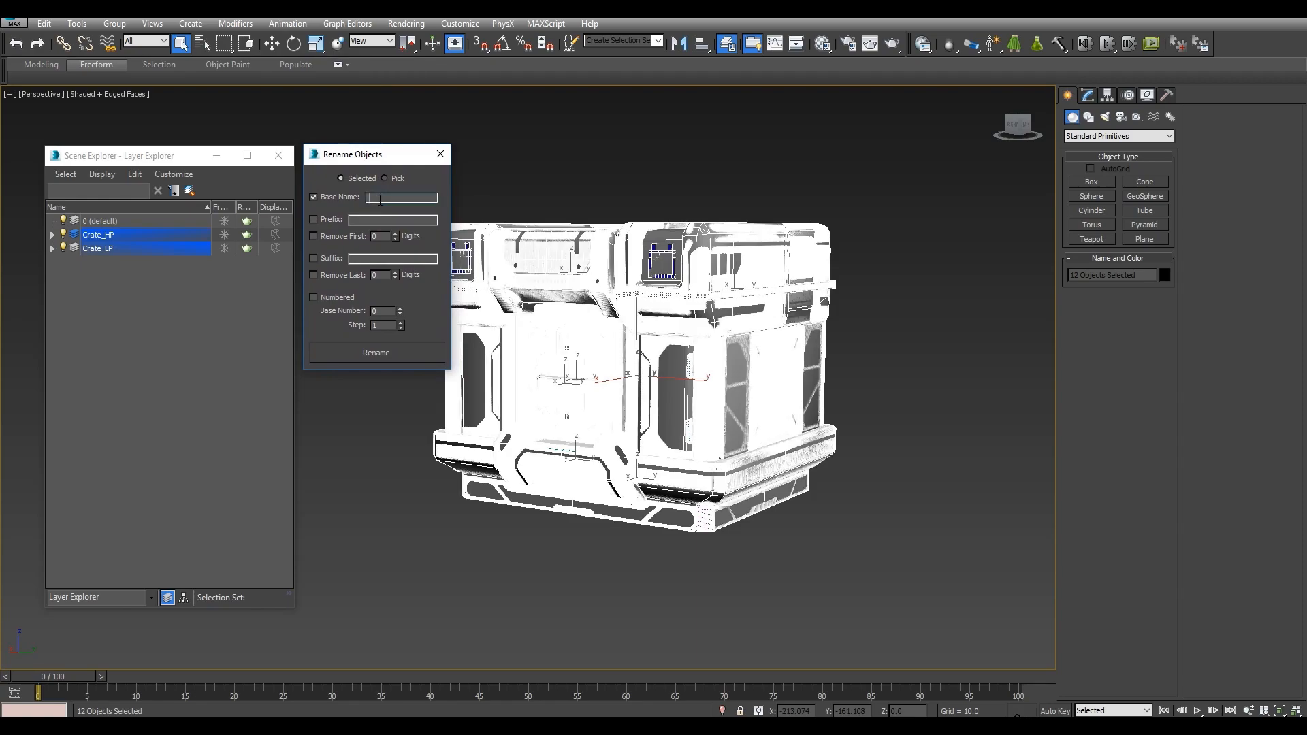
{"action": "type", "text": "VICT"}
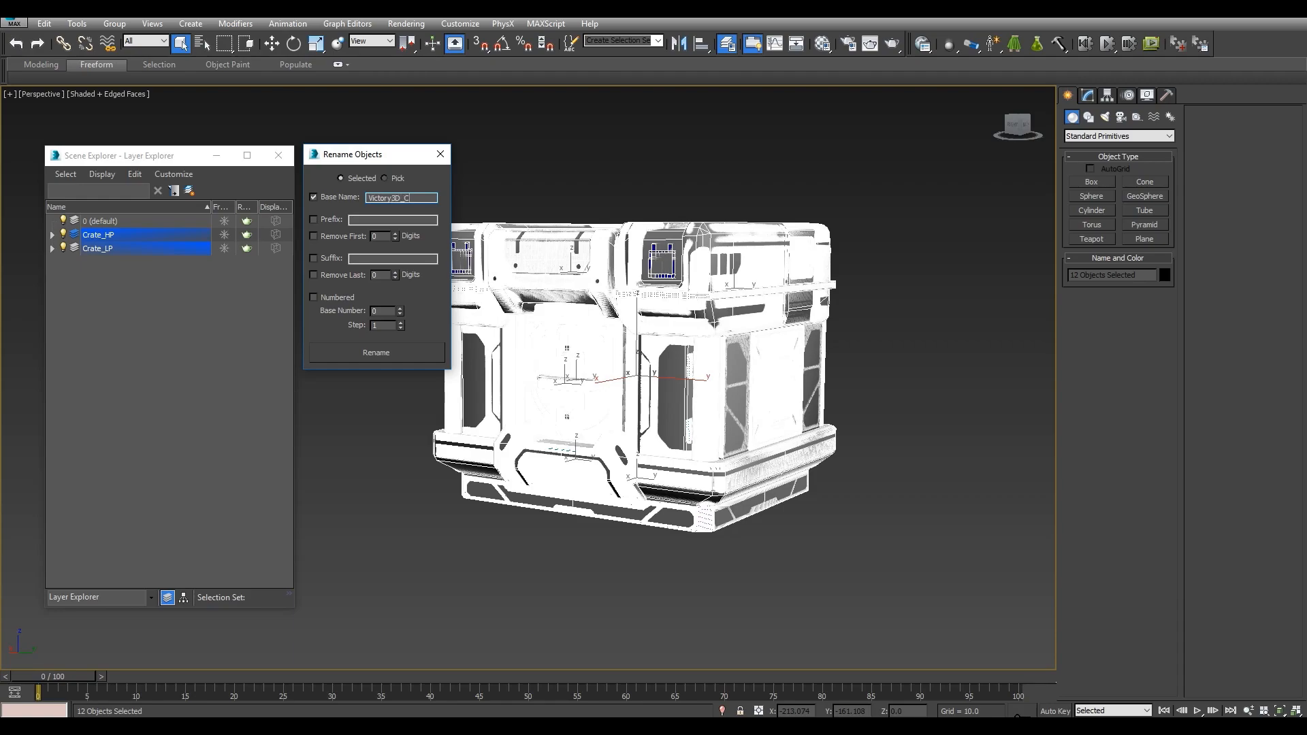
{"action": "type", "text": "ory3D_Crate_01"}
{"action": "left_click", "coordinate": [375, 355]}
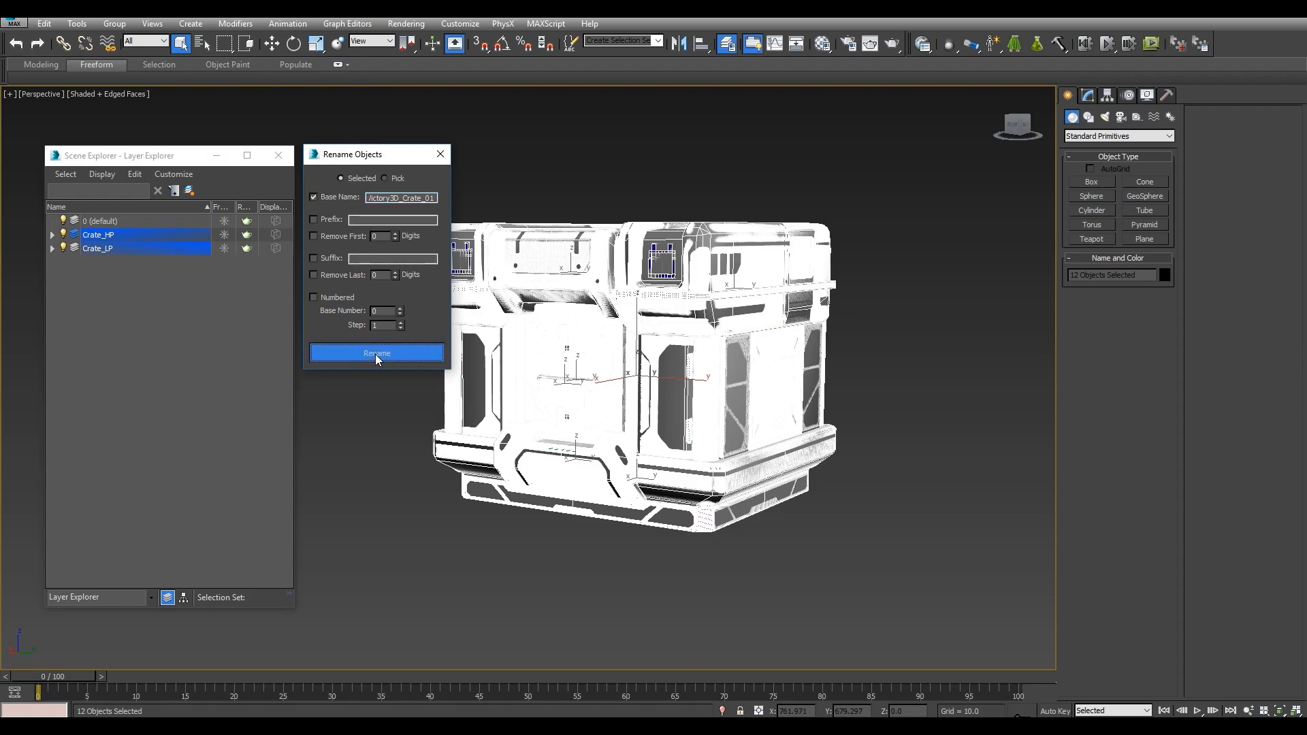
Check the new names of individual lid, trim, body and base parts, and select all crate parts again.
{"action": "left_click", "coordinate": [753, 267]}
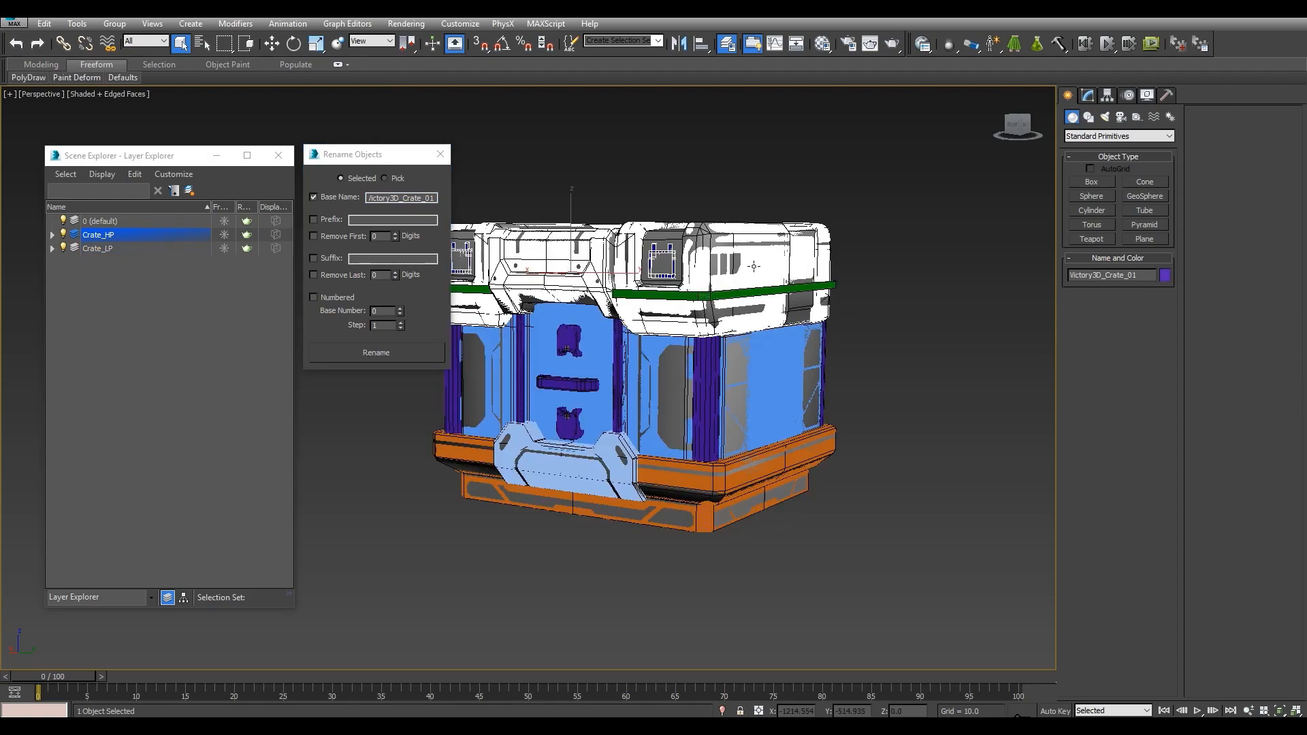
{"action": "left_click", "coordinate": [780, 289]}
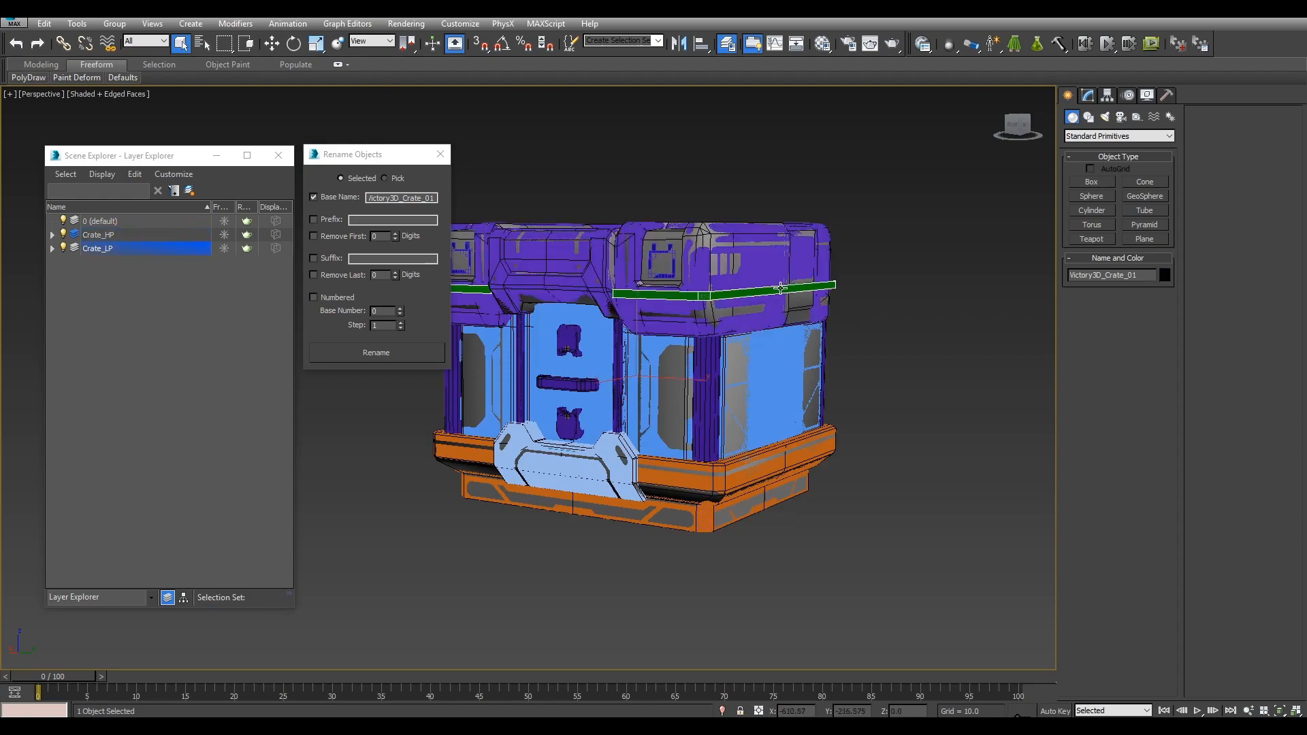
{"action": "left_click", "coordinate": [782, 383]}
{"action": "left_click", "coordinate": [766, 459]}
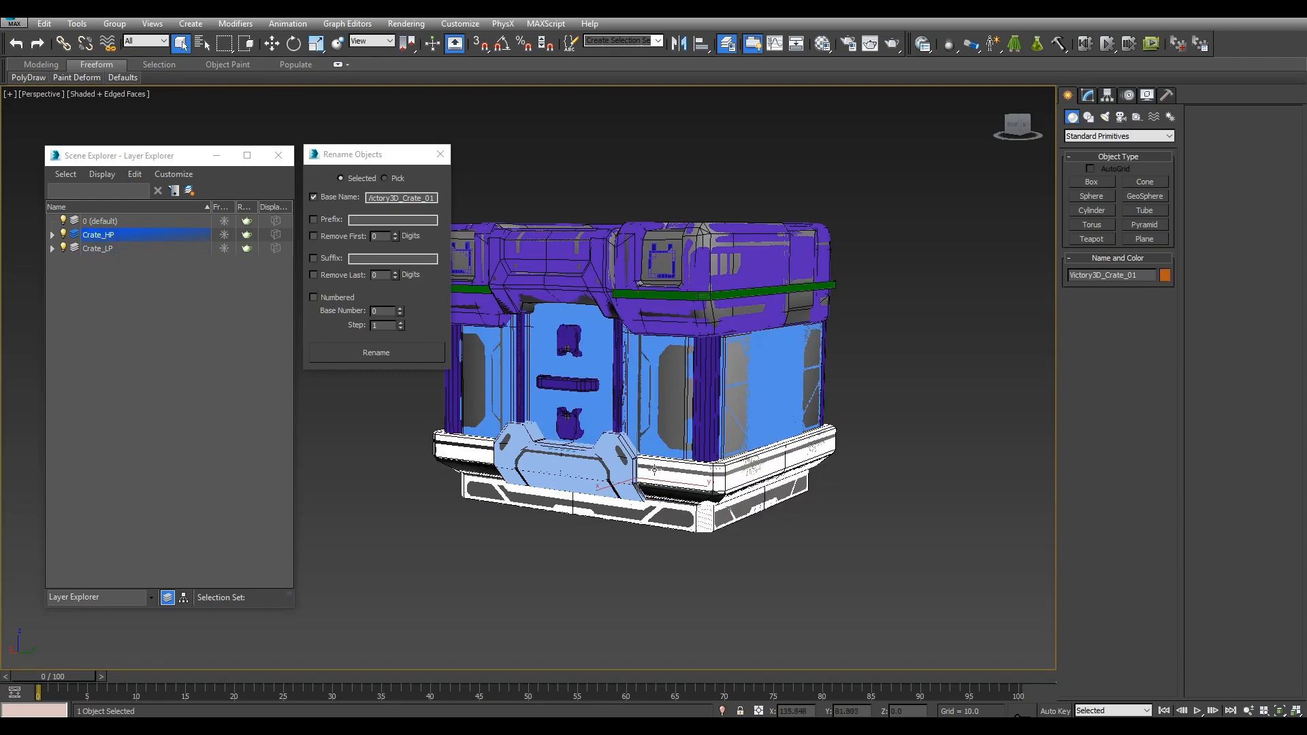
{"action": "left_click", "coordinate": [631, 468]}
{"action": "left_click_drag", "start_coordinate": [913, 150], "coordinate": [332, 556]}
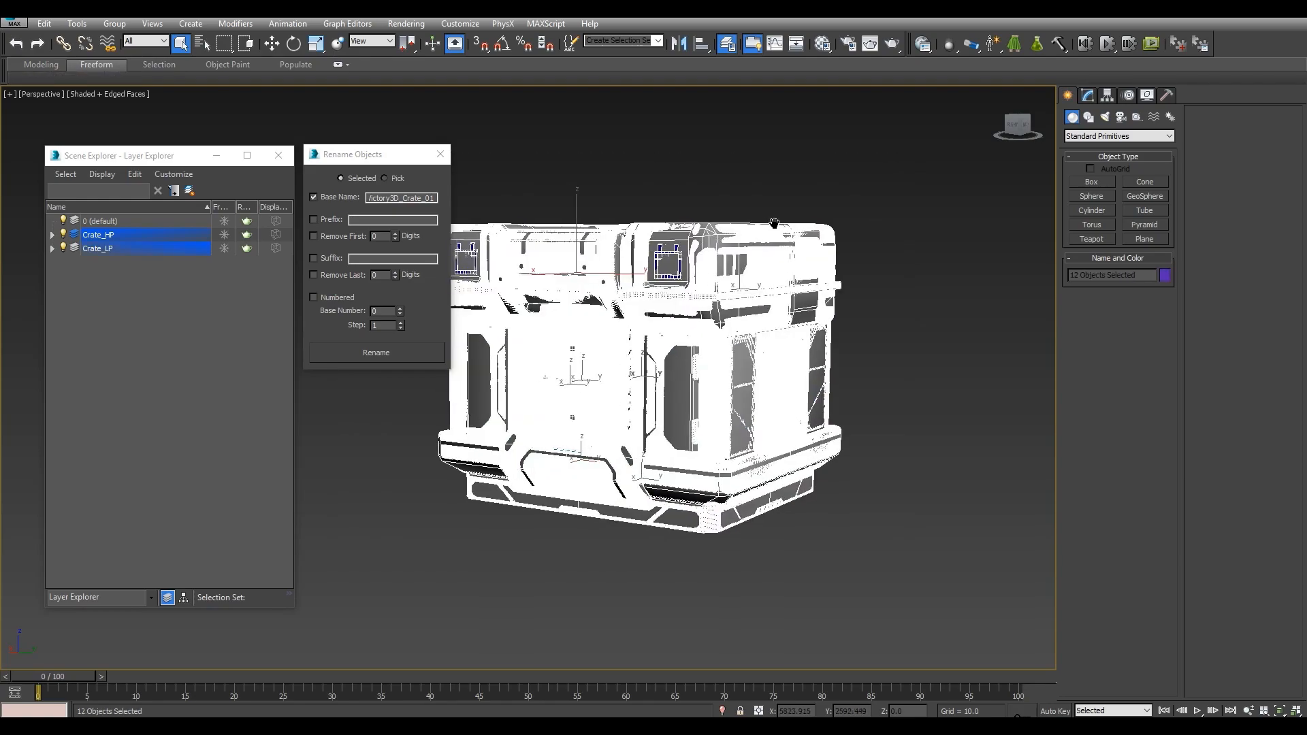
Deselect the low-poly and high-poly lids and rename the remaining crate parts with the base name Victory3D_Crate_02.
{"action": "middle_click_drag", "start_coordinate": [775, 223], "coordinate": [792, 217], "text": "alt"}
{"action": "scroll", "coordinate": [811, 237], "scroll_direction": "up", "scroll_amount": 5}
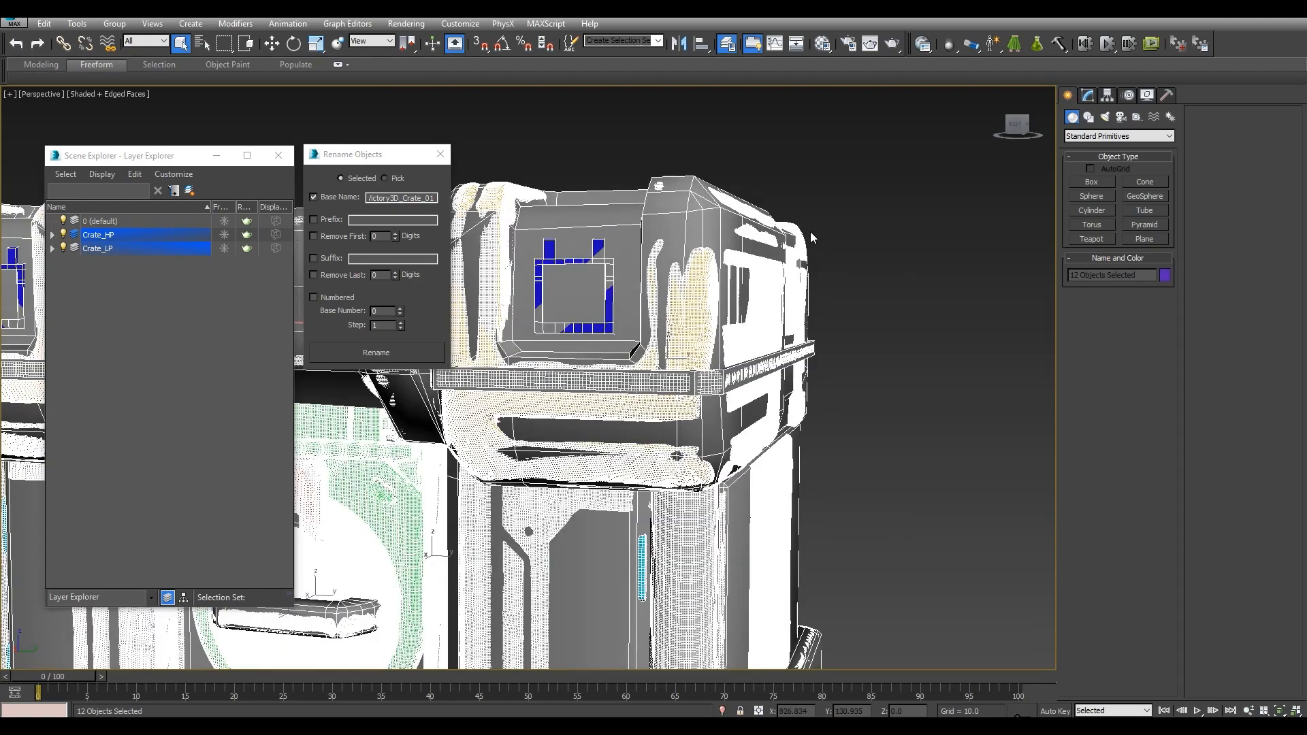
{"action": "left_click_drag", "start_coordinate": [827, 235], "coordinate": [807, 268], "text": "alt"}
{"action": "mouse_move", "coordinate": [806, 269]}
{"action": "middle_mouse_down", "text": "alt"}
{"action": "mouse_move", "coordinate": [796, 292]}
{"action": "mouse_move", "coordinate": [730, 330]}
{"action": "mouse_move", "coordinate": [673, 272]}
{"action": "mouse_move", "coordinate": [783, 272]}
{"action": "middle_mouse_up", "text": "alt"}
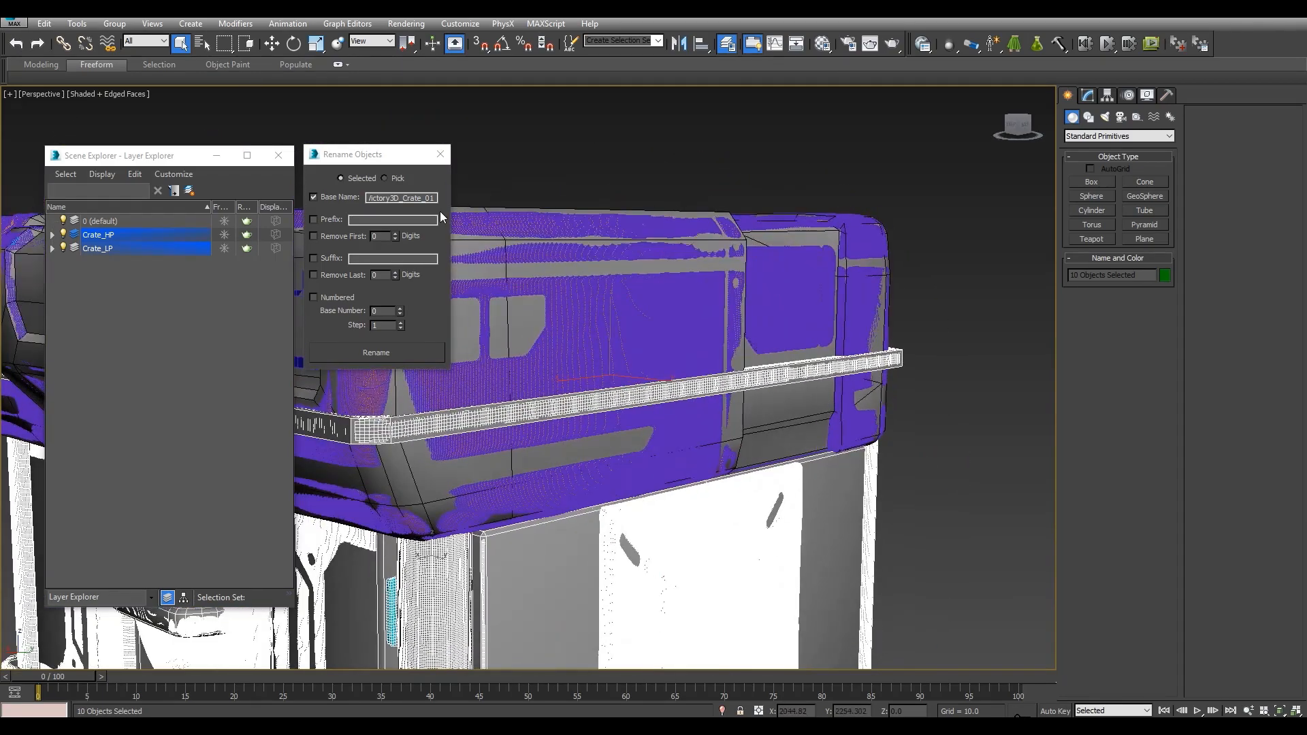
{"action": "left_click_drag", "start_coordinate": [436, 197], "coordinate": [434, 197]}
{"action": "type", "text": "2"}
Select the trim strip and the lid in turn to check their names.
{"action": "middle_click_drag", "start_coordinate": [1001, 320], "coordinate": [944, 334], "text": "alt"}
{"action": "left_click", "coordinate": [914, 317]}
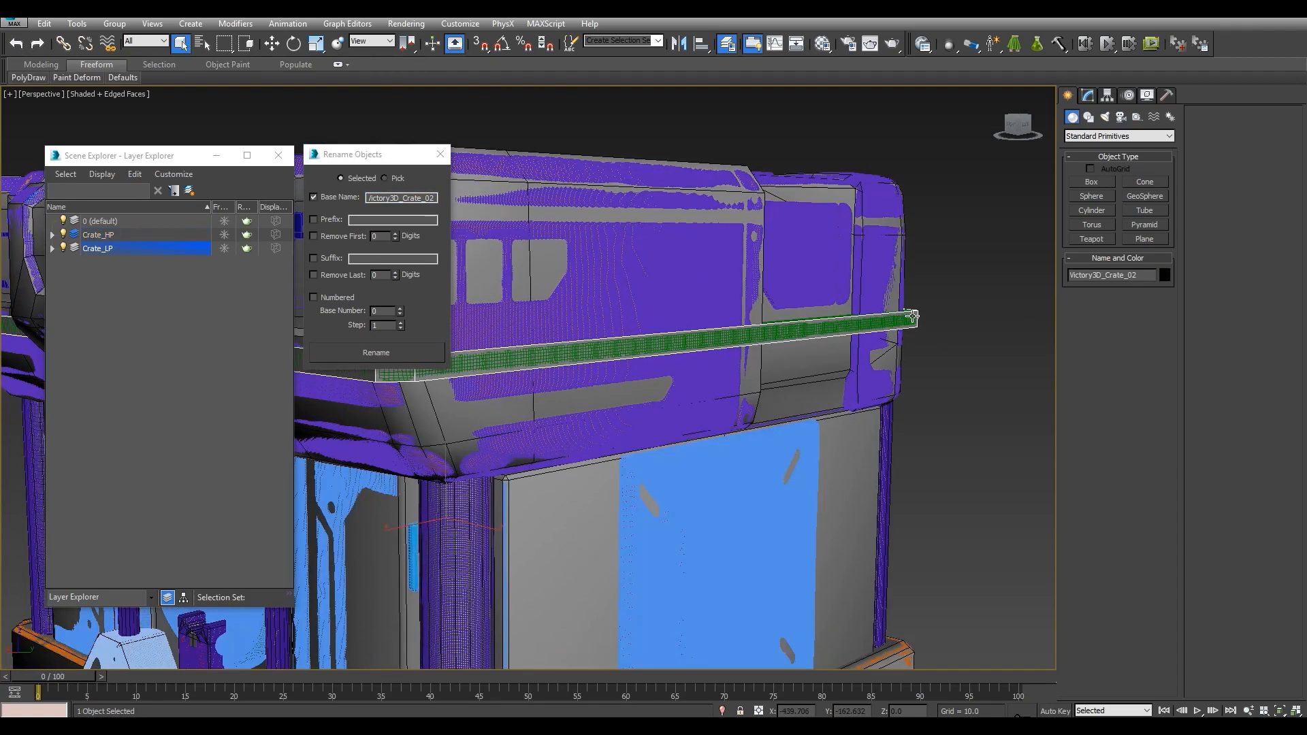
{"action": "left_click", "coordinate": [887, 285]}
Select all crate parts except the lids and trim strips and rename them with the base name Victory3D_Crate_03.
{"action": "middle_click_drag", "start_coordinate": [930, 314], "coordinate": [960, 209], "text": "alt"}
{"action": "left_click", "coordinate": [934, 296]}
{"action": "key", "text": "ctrl+a"}
{"action": "left_click_drag", "start_coordinate": [960, 209], "coordinate": [905, 285], "text": "alt"}
{"action": "left_click", "coordinate": [435, 198]}
{"action": "key", "text": "BackSpace"}
{"action": "type", "text": "3"}
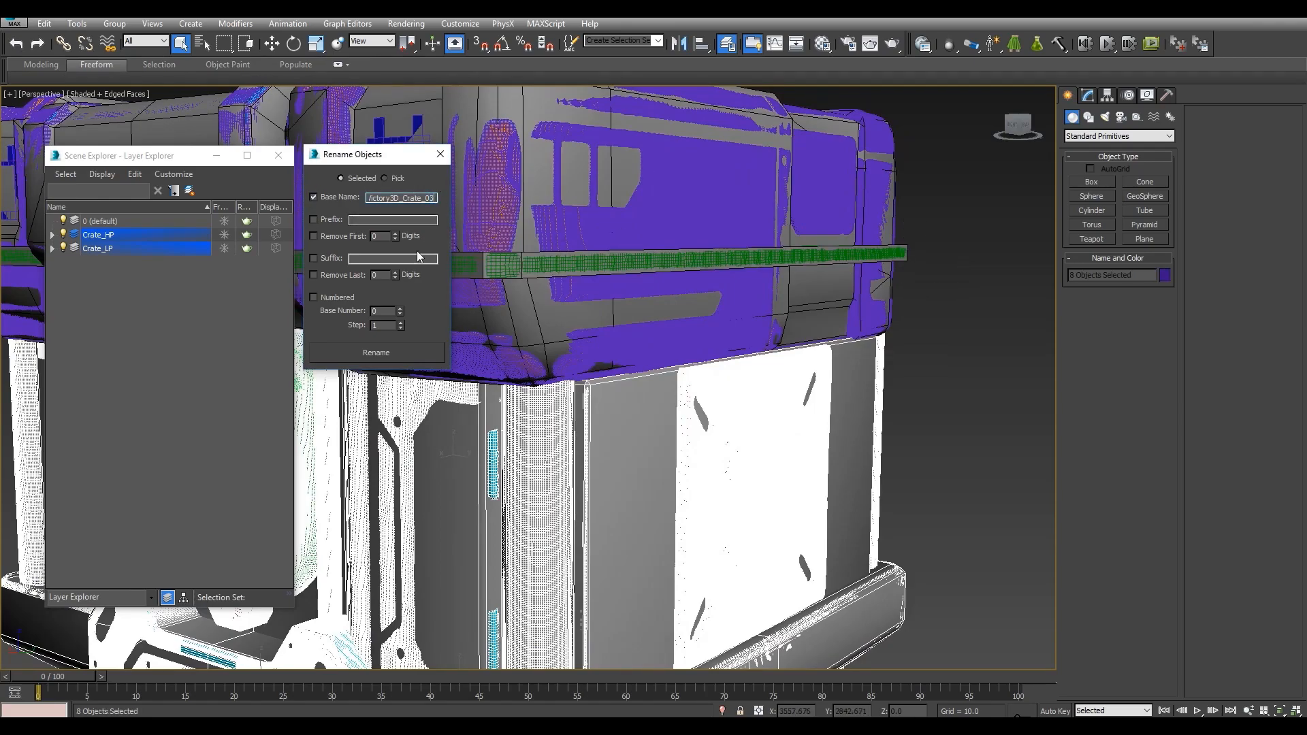
{"action": "left_click", "coordinate": [393, 354]}
Deselect the low-poly and high-poly pillars and rename the remaining body, base and bracket parts as Victory3D_Crate_04.
{"action": "middle_click_drag", "start_coordinate": [987, 293], "coordinate": [950, 264], "text": "alt"}
{"action": "left_click_drag", "start_coordinate": [950, 264], "coordinate": [895, 289], "text": "alt"}
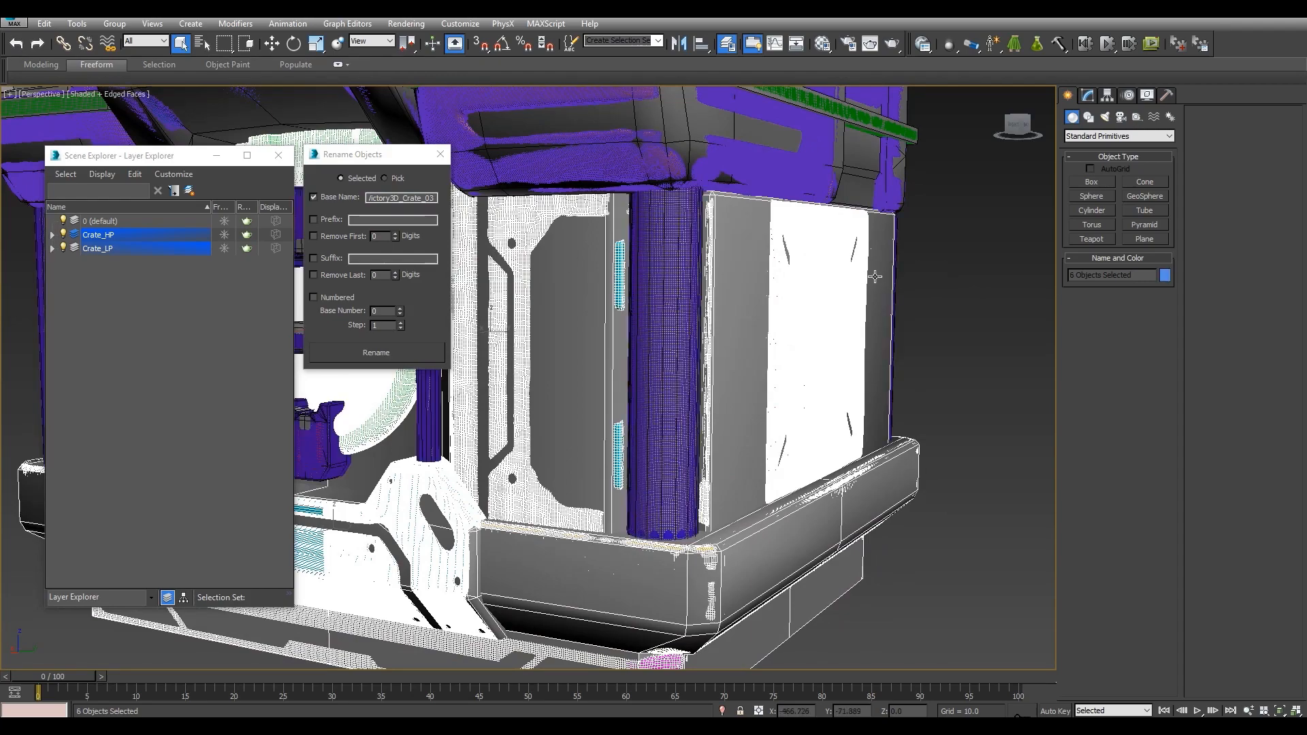
{"action": "middle_click_drag", "start_coordinate": [875, 277], "coordinate": [872, 280], "text": "alt"}
{"action": "left_click", "coordinate": [895, 281], "text": "alt"}
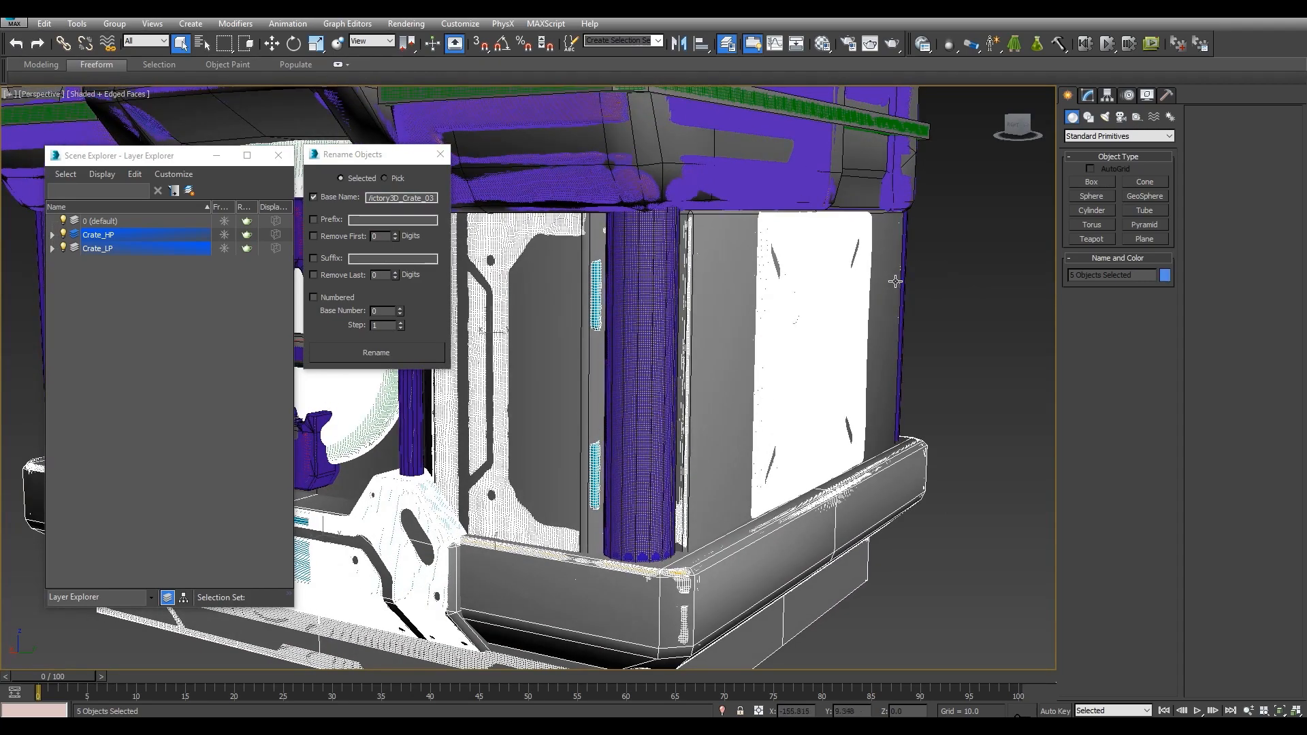
{"action": "left_click", "coordinate": [895, 281], "text": "ctrl"}
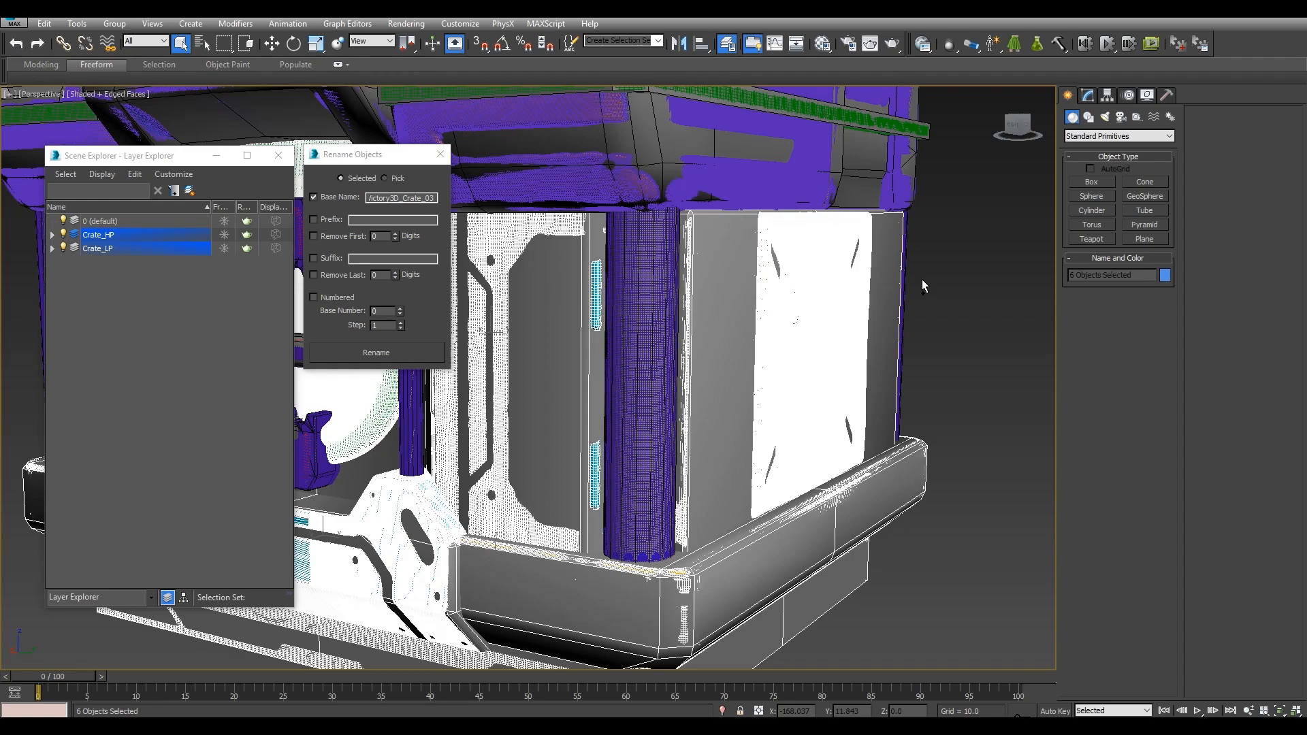
{"action": "middle_click_drag", "start_coordinate": [904, 277], "coordinate": [909, 277], "text": "alt"}
{"action": "left_click", "coordinate": [433, 201]}
{"action": "double_click", "coordinate": [435, 199]}
{"action": "type", "text": "4"}
{"action": "left_click", "coordinate": [389, 356]}
Deselect the low-poly and high-poly bodies and rename the remaining base and bracket parts as Victory3D_Crate_05.
{"action": "left_click", "coordinate": [889, 317], "text": "alt"}
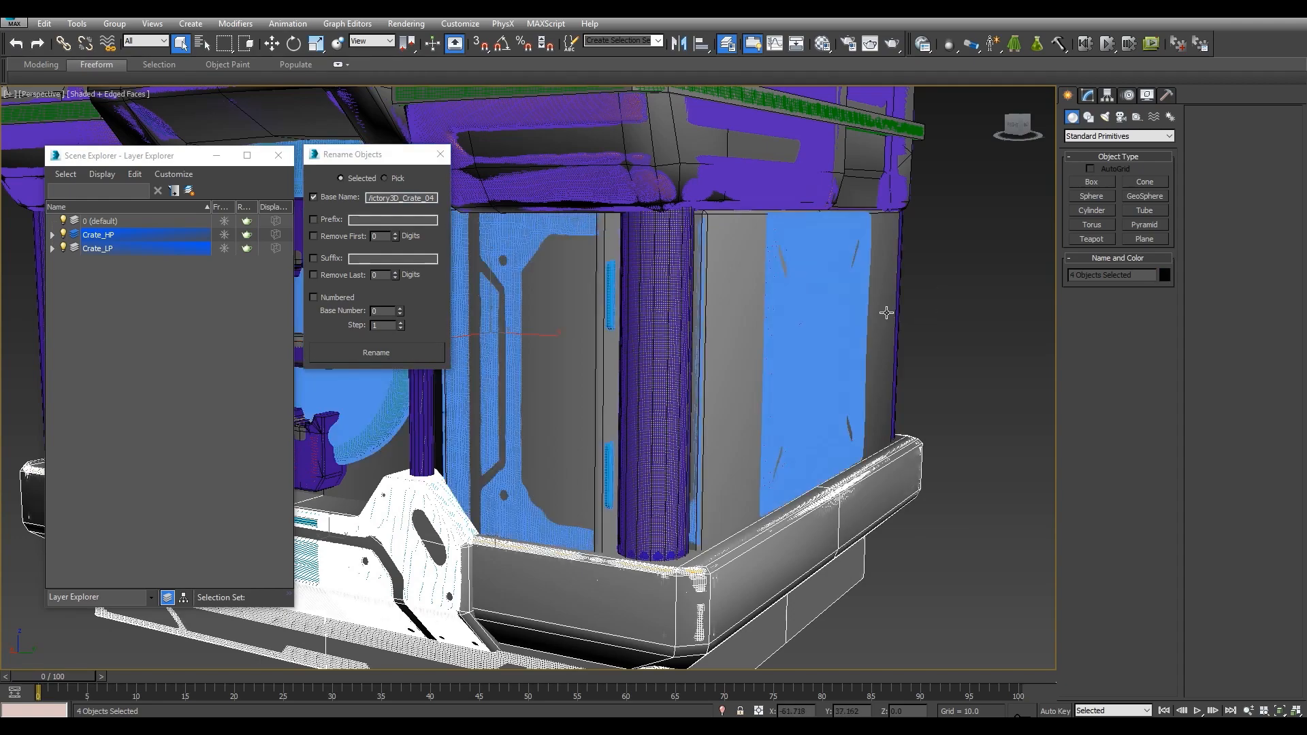
{"action": "double_click", "coordinate": [430, 198]}
{"action": "type", "text": "5"}
{"action": "left_click", "coordinate": [398, 349]}
Deselect the low-poly and high-poly bases and rename the two front brackets as Victory3D_Crate_06.
{"action": "middle_click_drag", "start_coordinate": [926, 436], "coordinate": [917, 358]}
{"action": "left_click_drag", "start_coordinate": [927, 332], "coordinate": [888, 465]}
{"action": "left_click_drag", "start_coordinate": [428, 198], "coordinate": [447, 196]}
{"action": "type", "text": "6"}
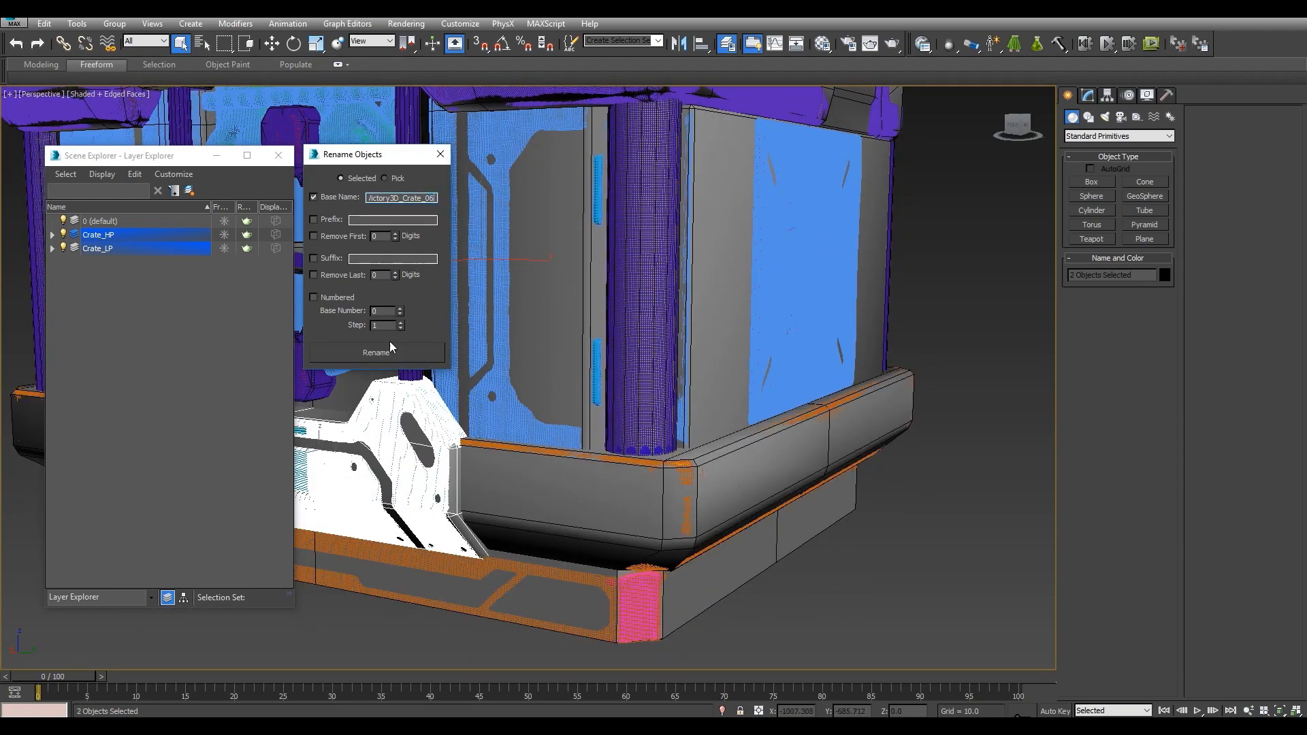
{"action": "left_click", "coordinate": [388, 352]}
Select the base, body, front bracket and trim strip in turn to check each object's name.
{"action": "middle_click_drag", "start_coordinate": [740, 301], "coordinate": [726, 312], "text": "alt"}
{"action": "scroll", "coordinate": [727, 312], "scroll_direction": "down", "scroll_amount": 5}
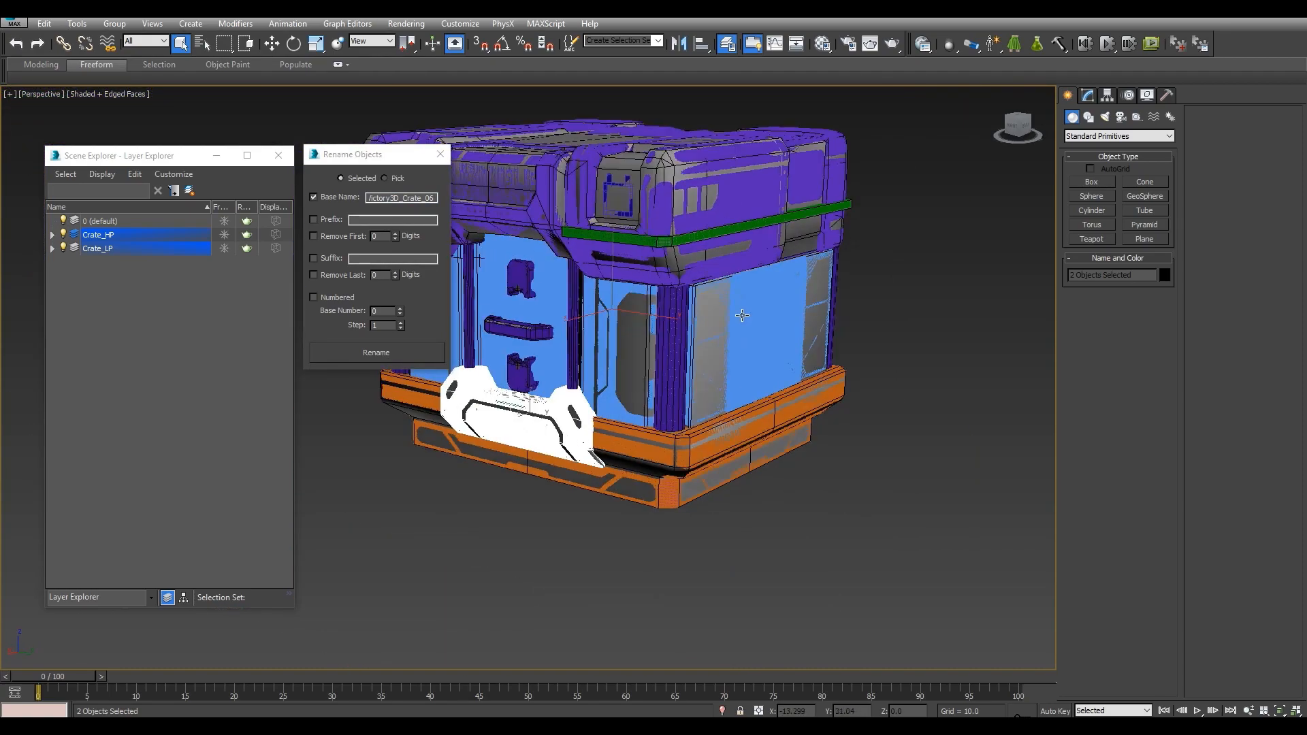
{"action": "left_click", "coordinate": [721, 441]}
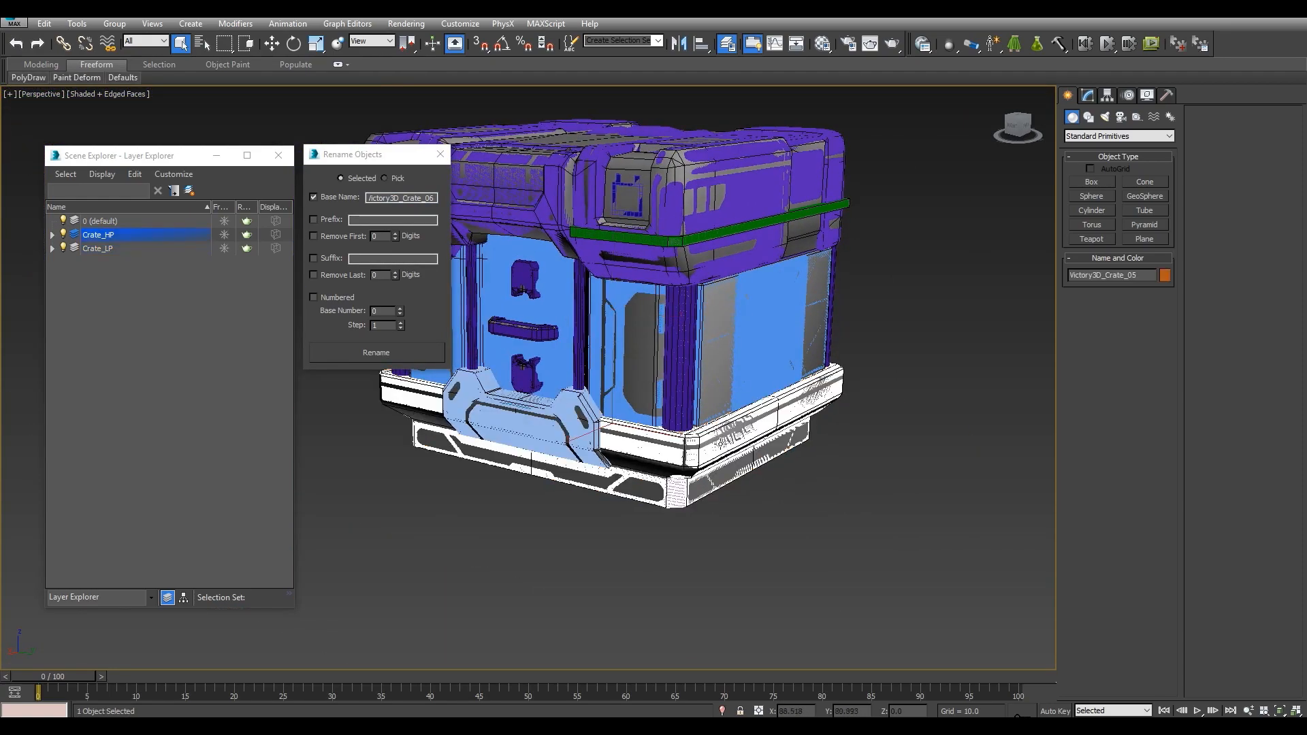
{"action": "left_click", "coordinate": [724, 400]}
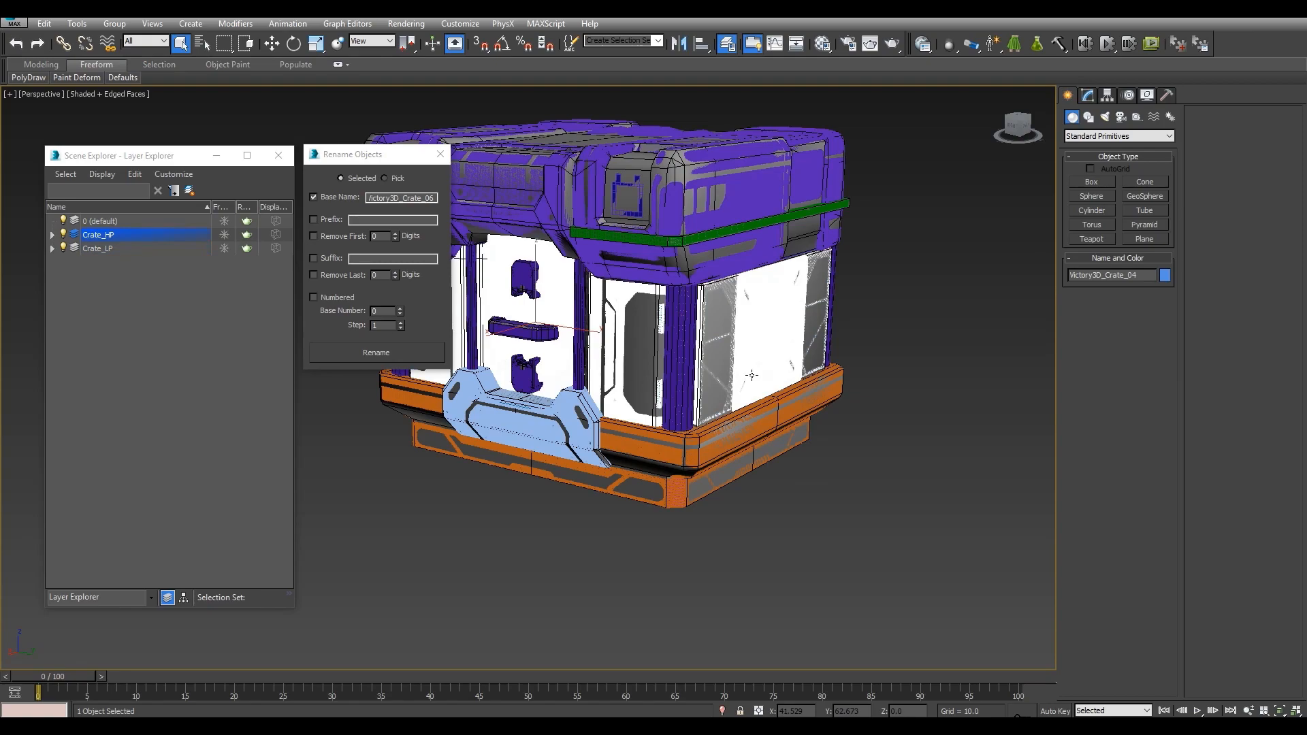
{"action": "left_click", "coordinate": [565, 427]}
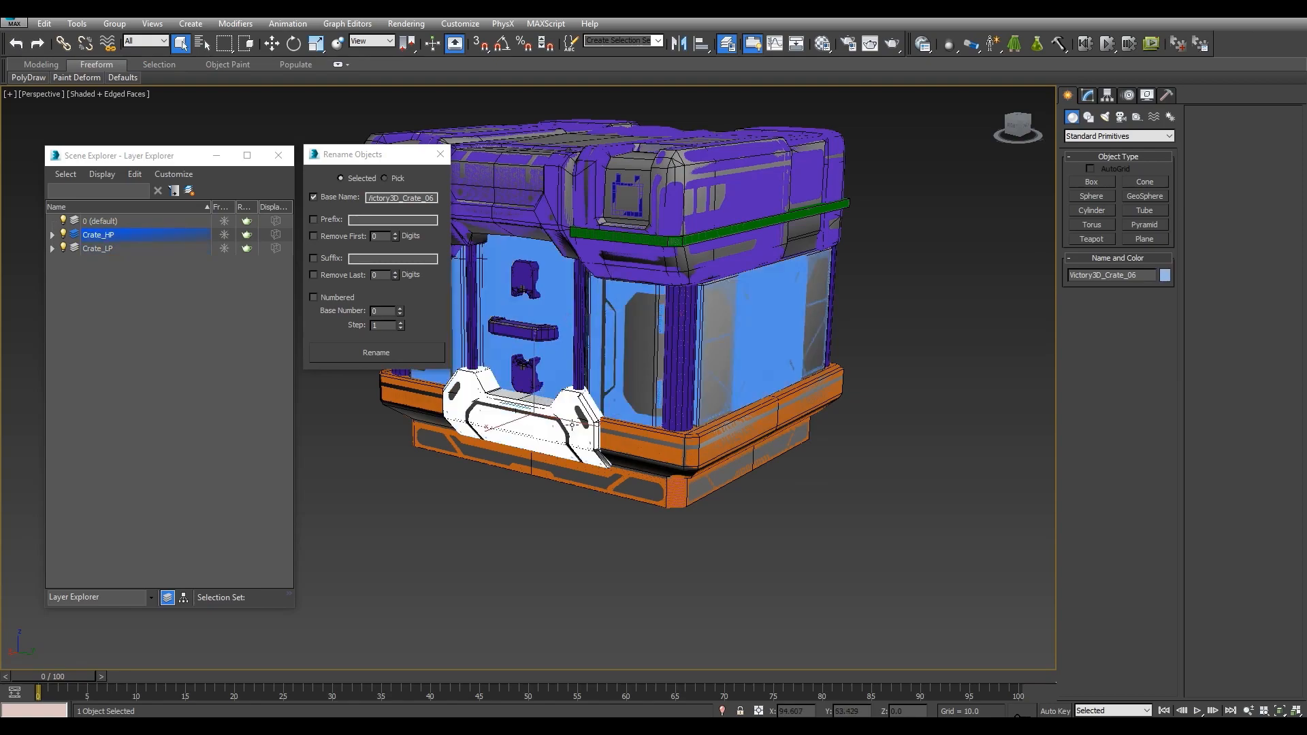
{"action": "left_click", "coordinate": [731, 227]}
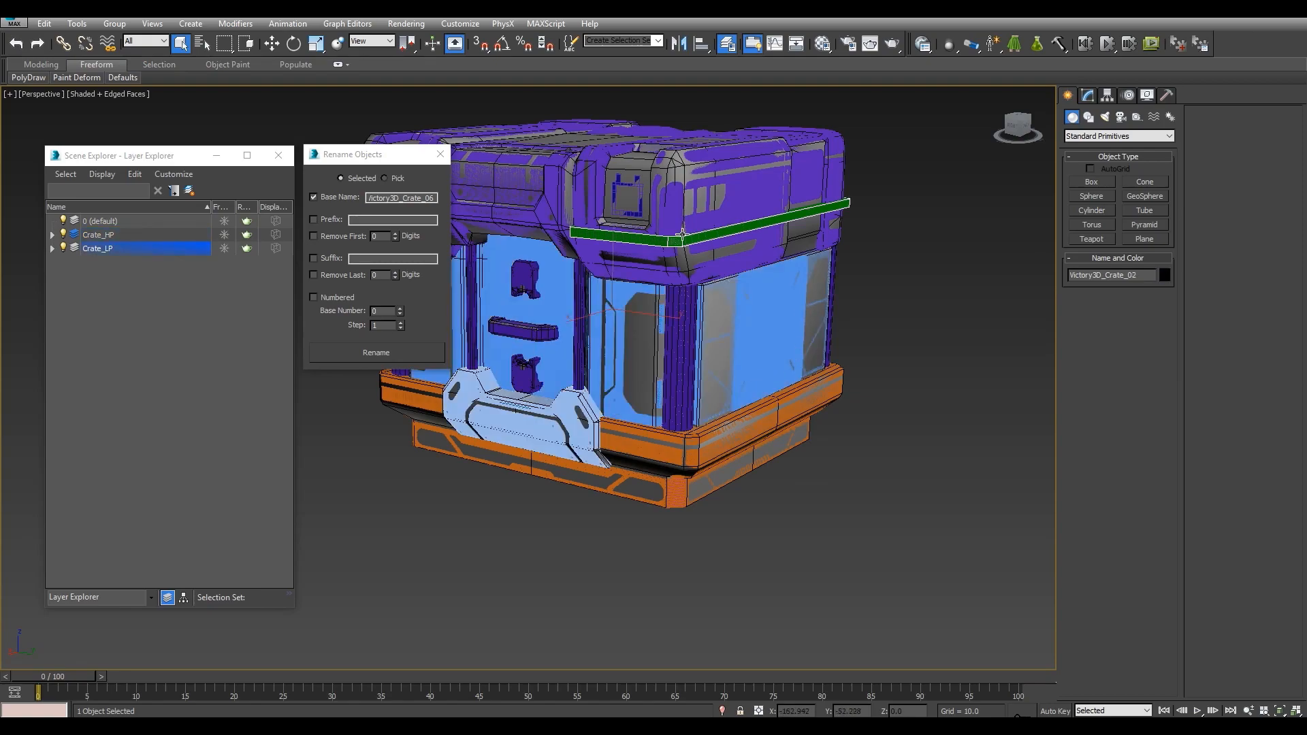
Expand the Crate_HP and Crate_LP layers to compare their object names, and clear the selection.
{"action": "left_click", "coordinate": [52, 235]}
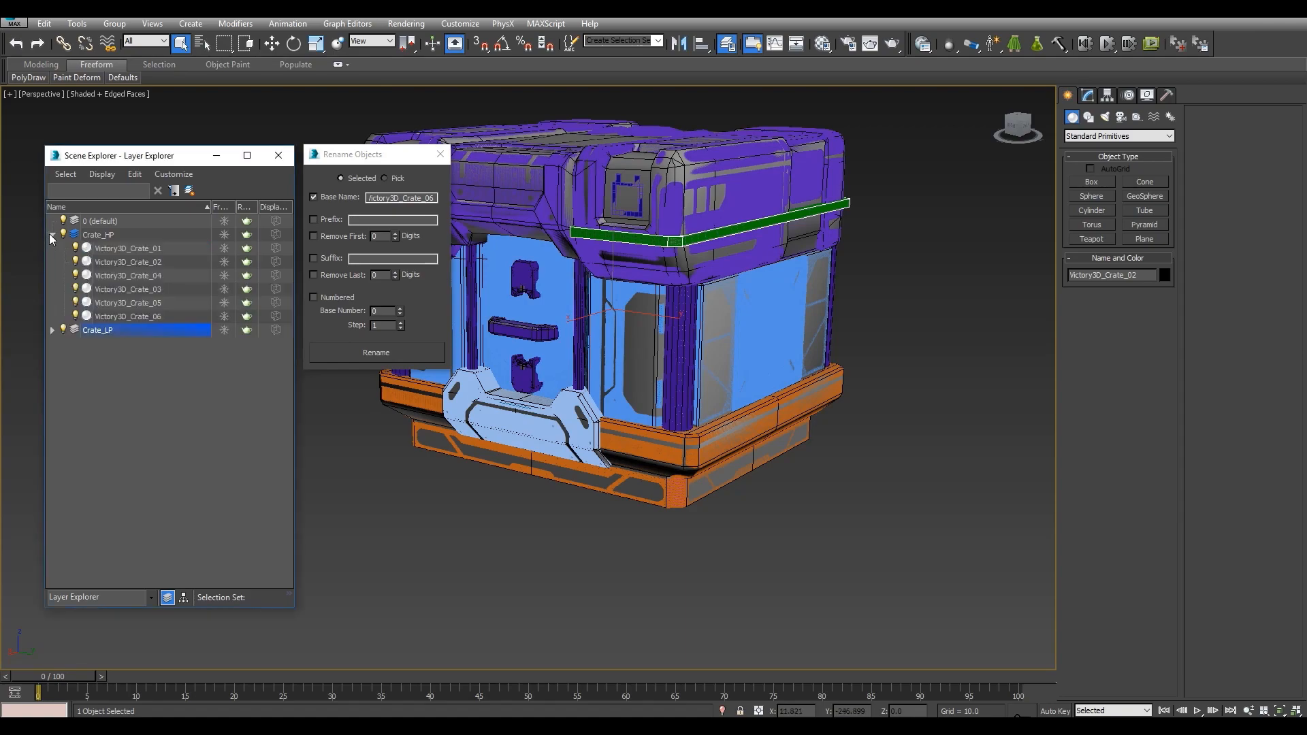
{"action": "left_click", "coordinate": [52, 330]}
{"action": "left_click", "coordinate": [459, 517]}
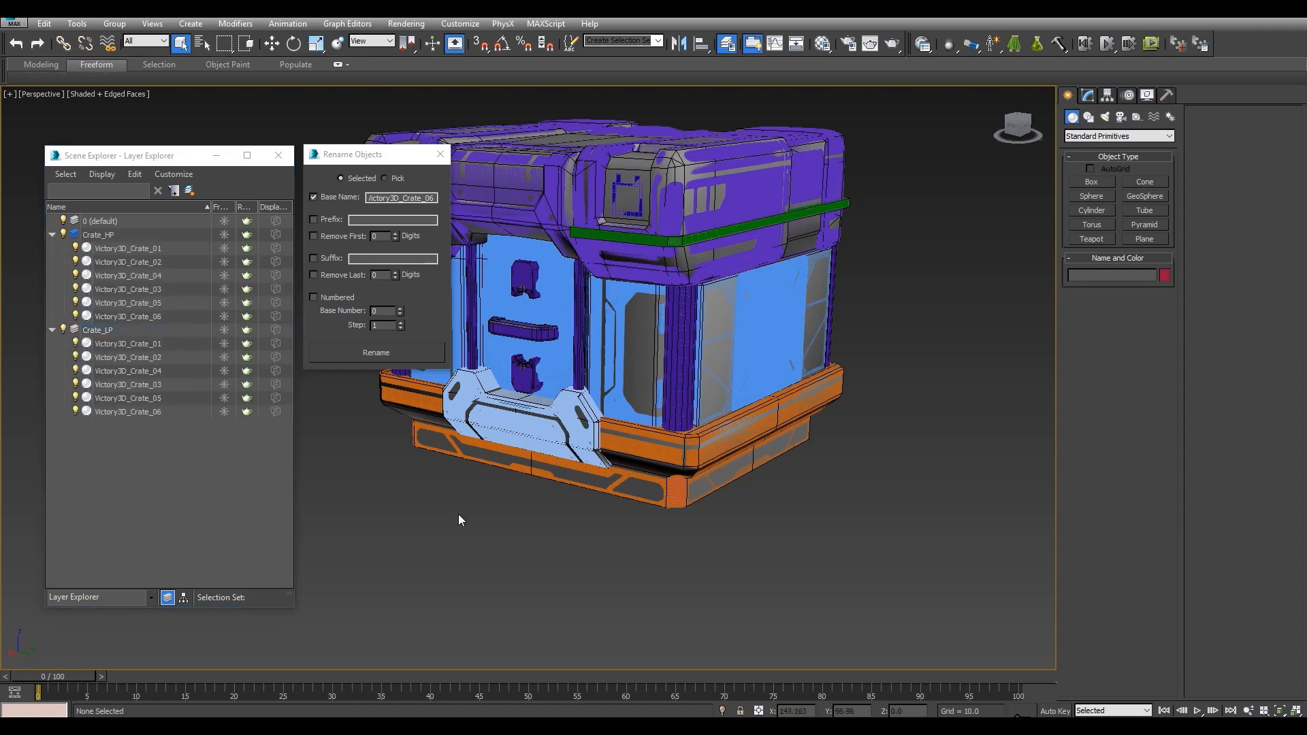
Select all objects on the Crate_LP layer and add the suffix _LP to their existing names.
{"action": "left_click", "coordinate": [98, 332]}
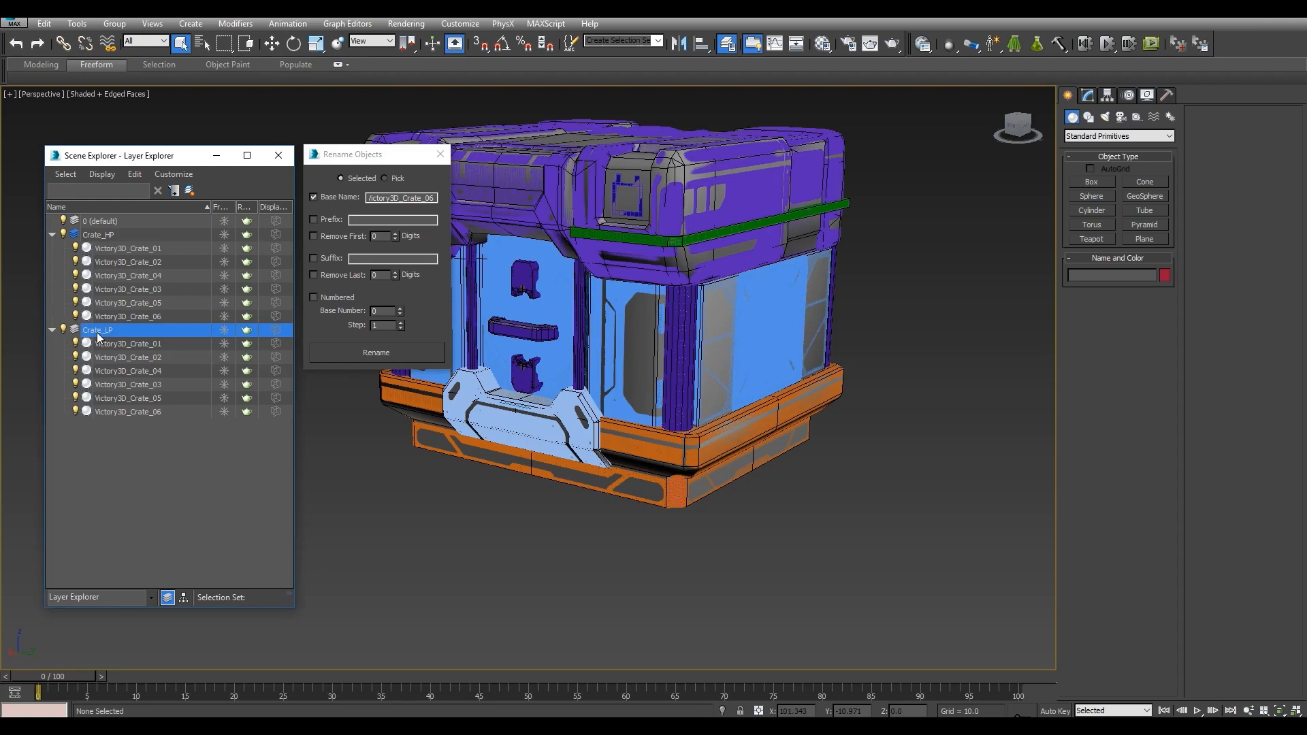
{"action": "right_click", "coordinate": [99, 330]}
{"action": "left_click", "coordinate": [113, 341]}
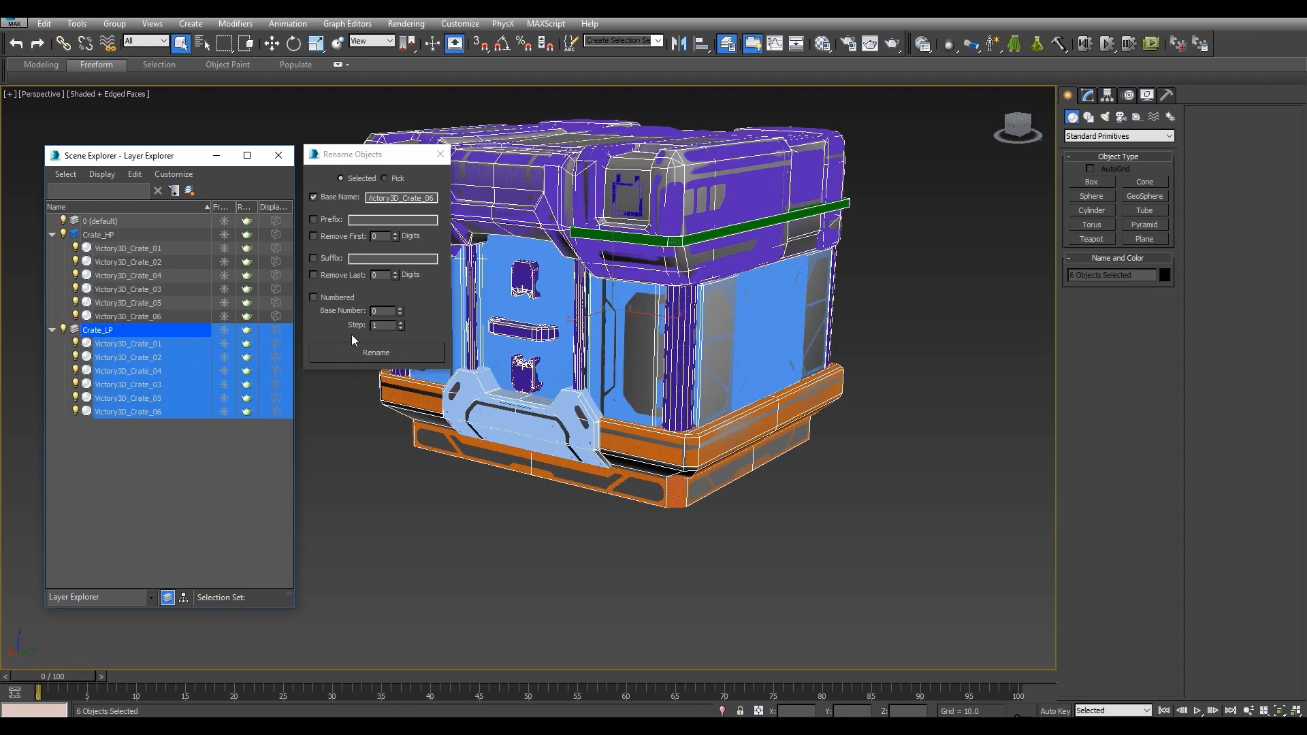
{"action": "left_click", "coordinate": [315, 196]}
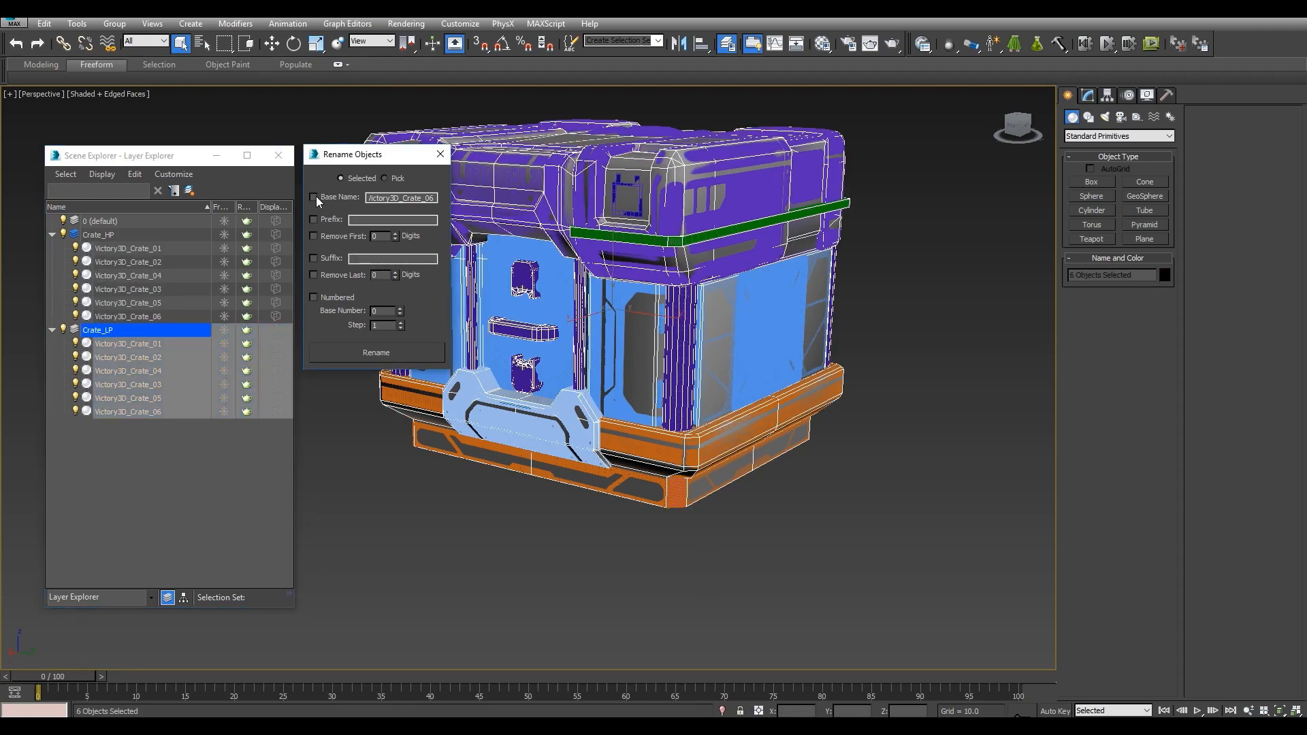
{"action": "left_click", "coordinate": [314, 258]}
{"action": "left_click", "coordinate": [353, 259]}
{"action": "left_click", "coordinate": [402, 355]}
Select all six objects on the Crate_HP layer and add the suffix _HP to their existing names.
{"action": "left_click", "coordinate": [162, 313]}
{"action": "left_click", "coordinate": [156, 250], "text": "shift"}
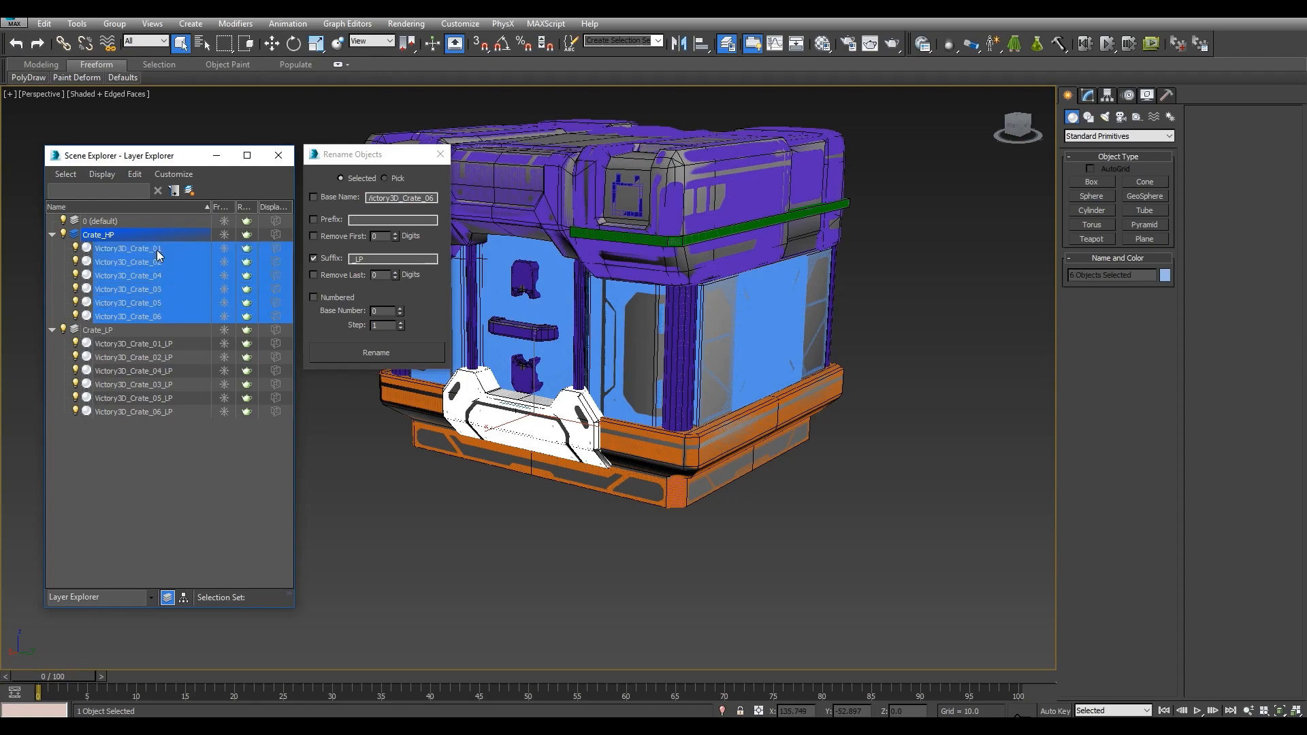
{"action": "left_click", "coordinate": [391, 259]}
{"action": "double_click", "coordinate": [357, 260]}
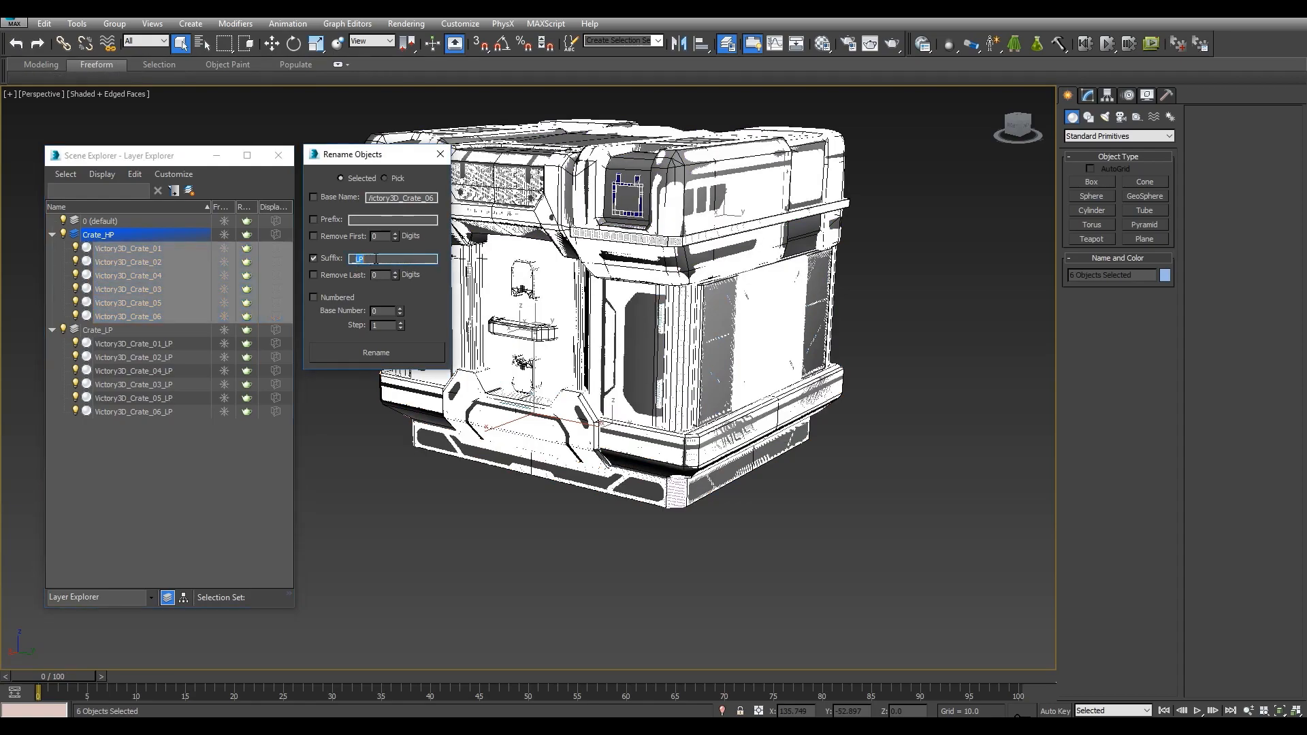
{"action": "left_click", "coordinate": [362, 351]}
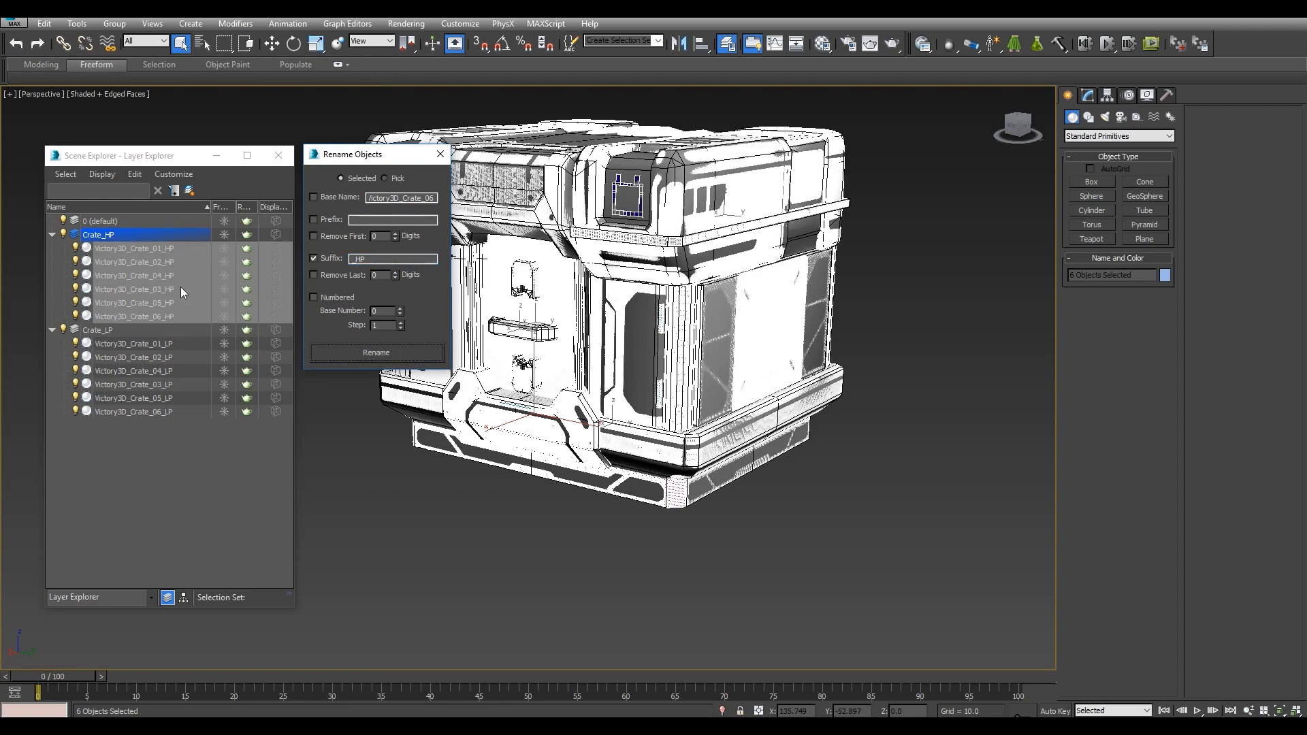
Clear the selection, turn off the edge display and close the object renaming dialog.
{"action": "left_click", "coordinate": [889, 284]}
{"action": "middle_click_drag", "start_coordinate": [891, 286], "coordinate": [906, 296]}
{"action": "key", "text": "F4"}
{"action": "mouse_move", "coordinate": [756, 284]}
{"action": "middle_mouse_down", "text": "alt"}
{"action": "mouse_move", "coordinate": [795, 235]}
{"action": "mouse_move", "coordinate": [797, 279]}
{"action": "middle_mouse_up", "text": "alt"}
{"action": "left_click", "coordinate": [440, 154]}
{"action": "middle_click_drag", "start_coordinate": [935, 325], "coordinate": [913, 343]}
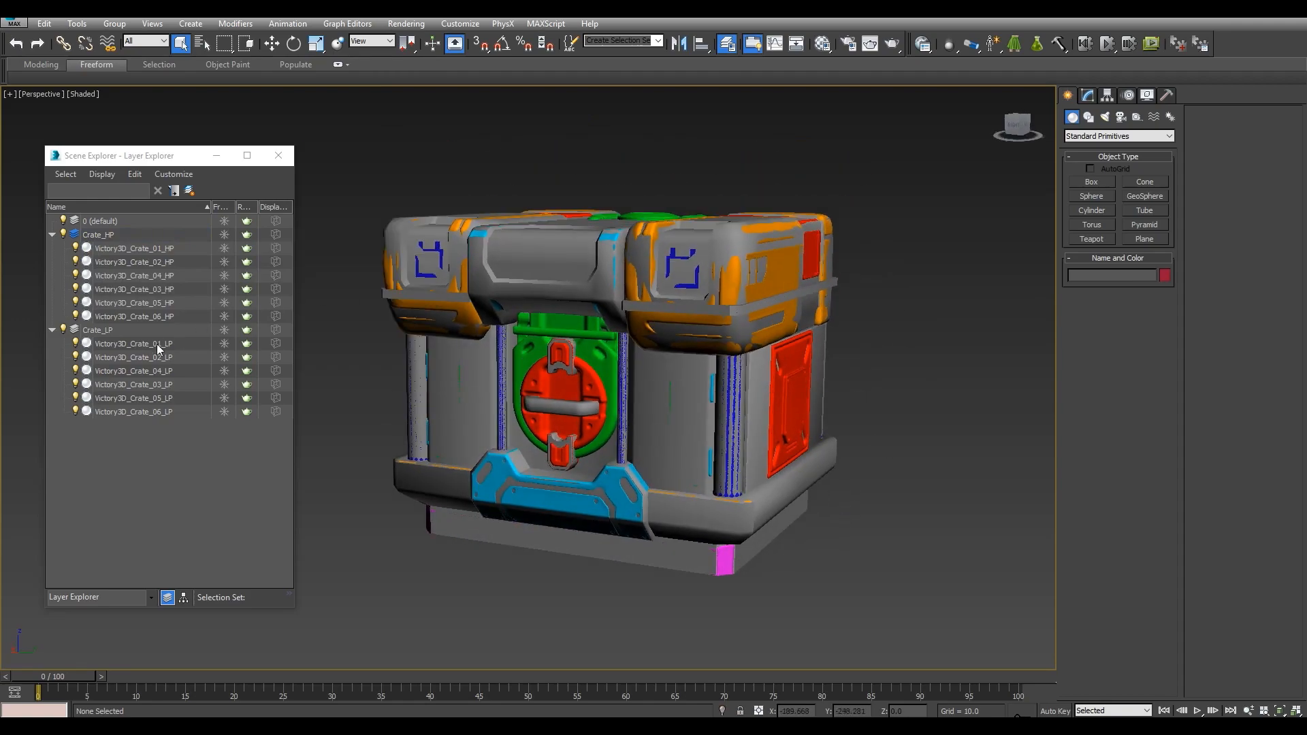
Isolate the six low-poly crate objects and turn on the edge display.
{"action": "left_click", "coordinate": [131, 346]}
{"action": "left_click", "coordinate": [142, 407], "text": "shift"}
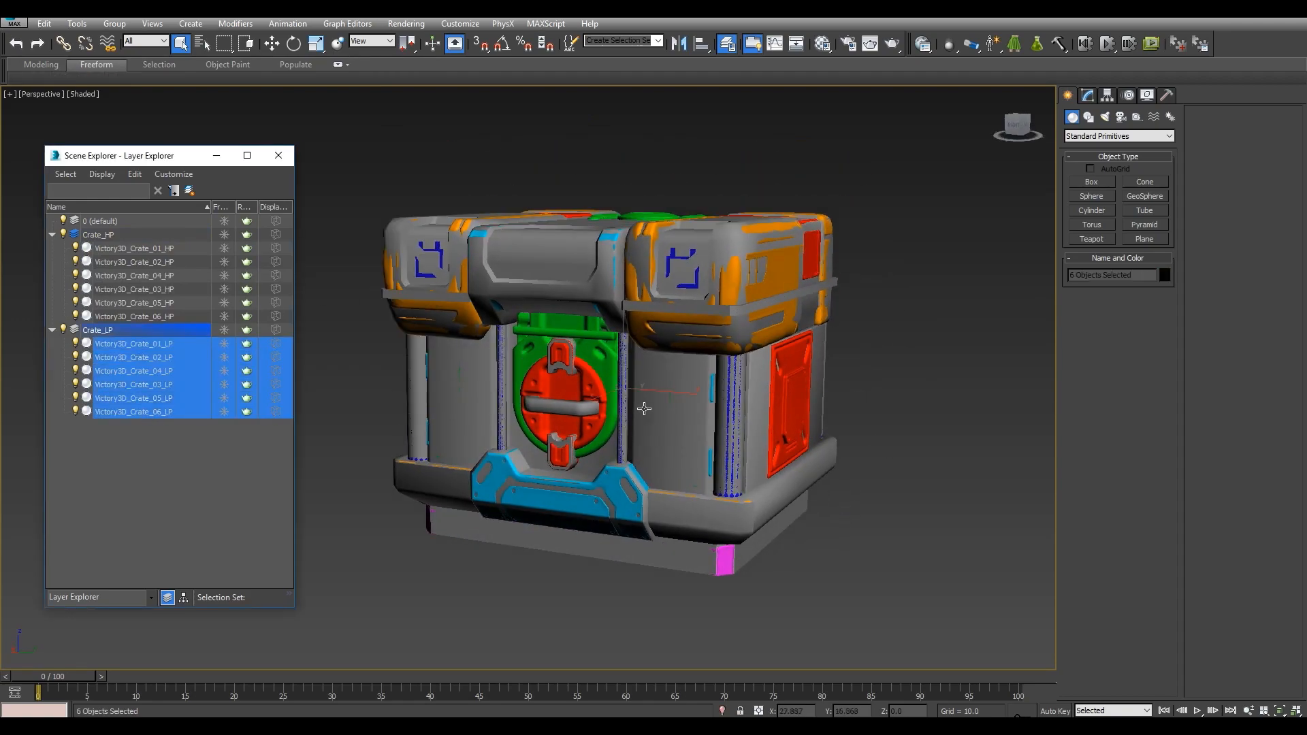
{"action": "key", "text": "alt+q"}
{"action": "key", "text": "F4"}
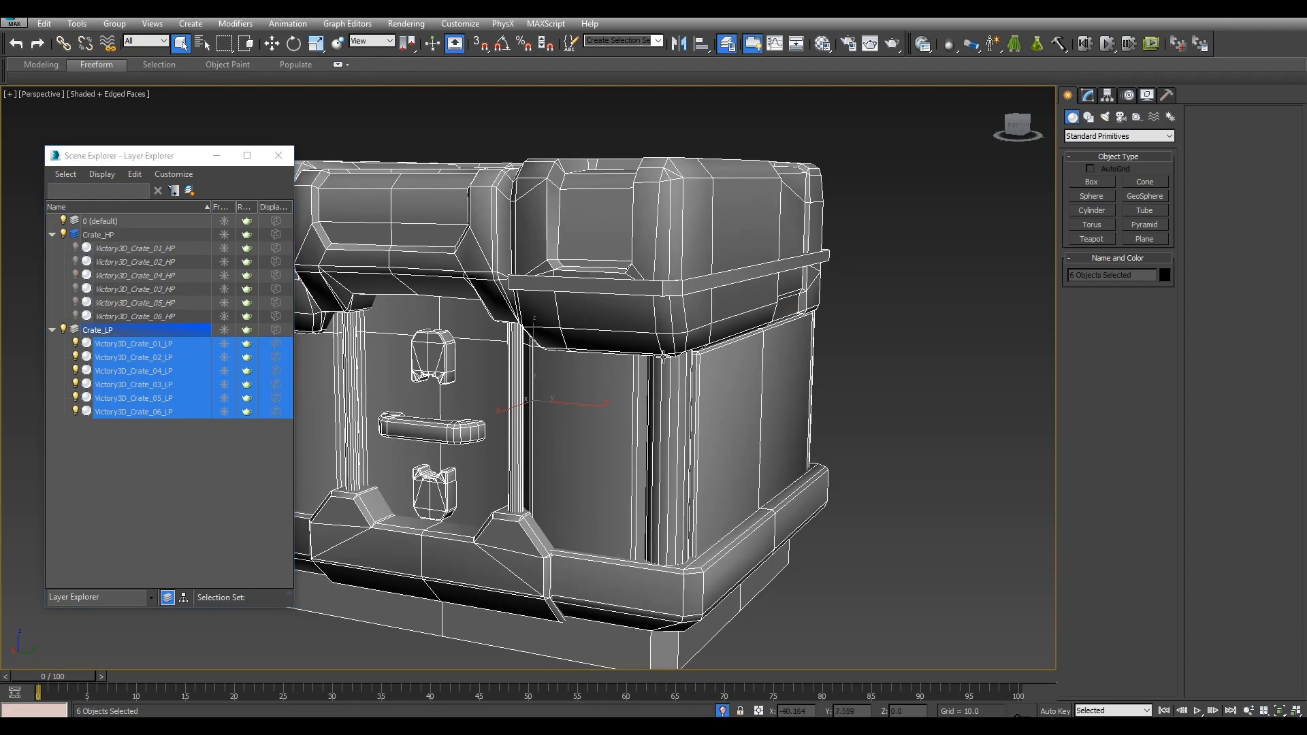
{"action": "scroll", "coordinate": [674, 335], "scroll_direction": "down", "scroll_amount": 5}
{"action": "scroll", "coordinate": [672, 336], "scroll_direction": "up", "scroll_amount": 2}
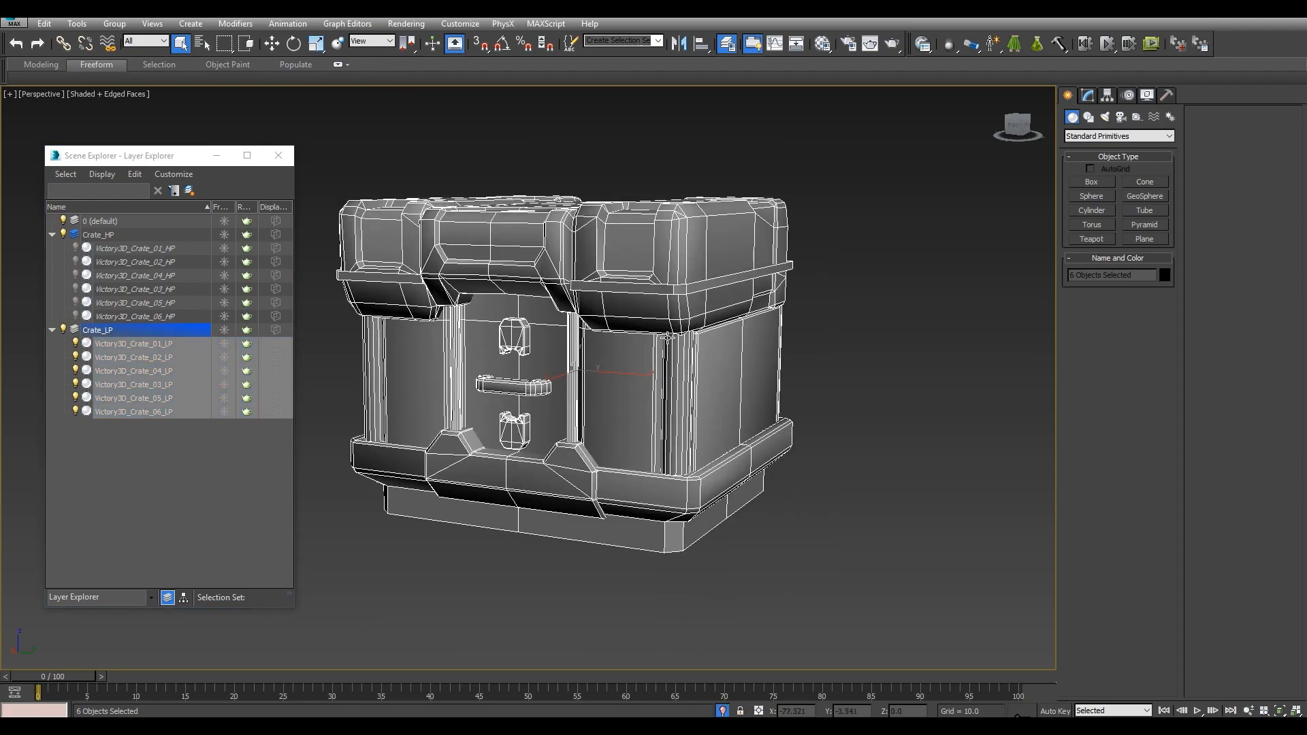
Export the selected low-poly parts as Victory3D_Crate_LP.FBX to the Exports folder, replacing the existing file.
{"action": "left_click", "coordinate": [9, 21]}
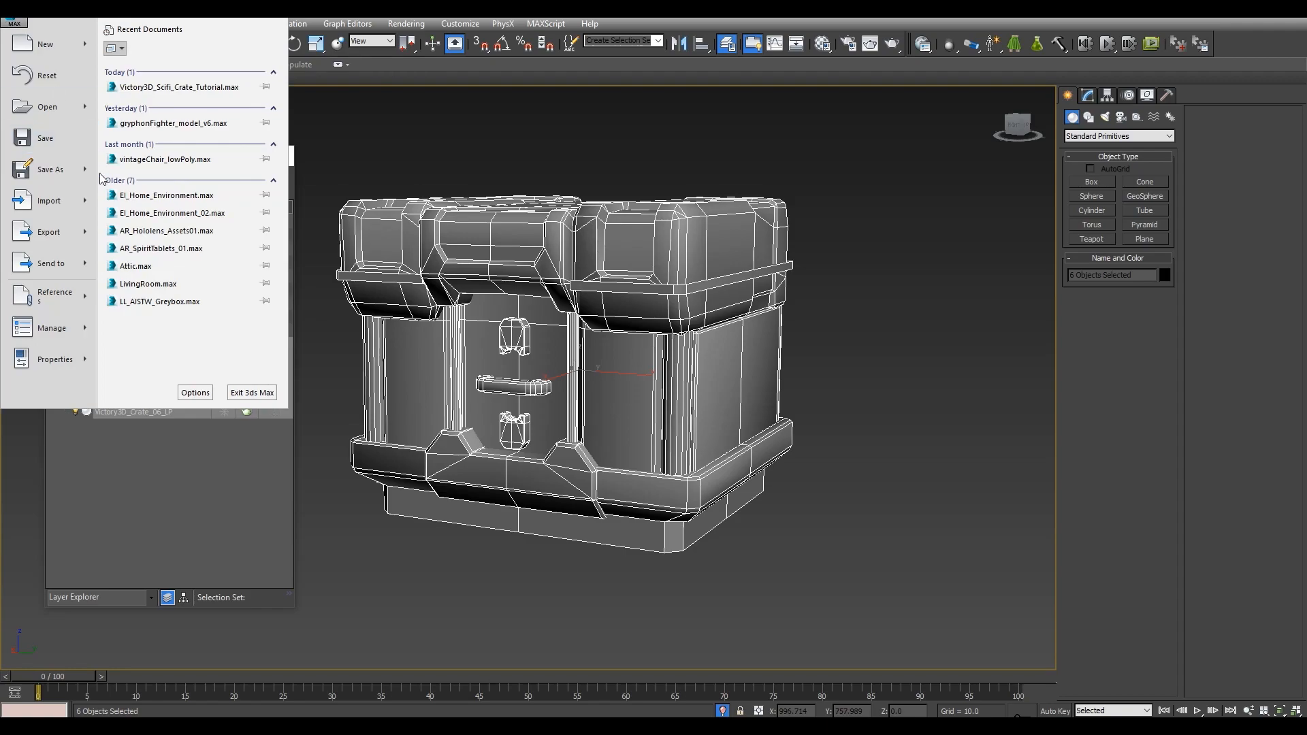
{"action": "mouse_move", "coordinate": [88, 234]}
{"action": "left_click", "coordinate": [185, 125]}
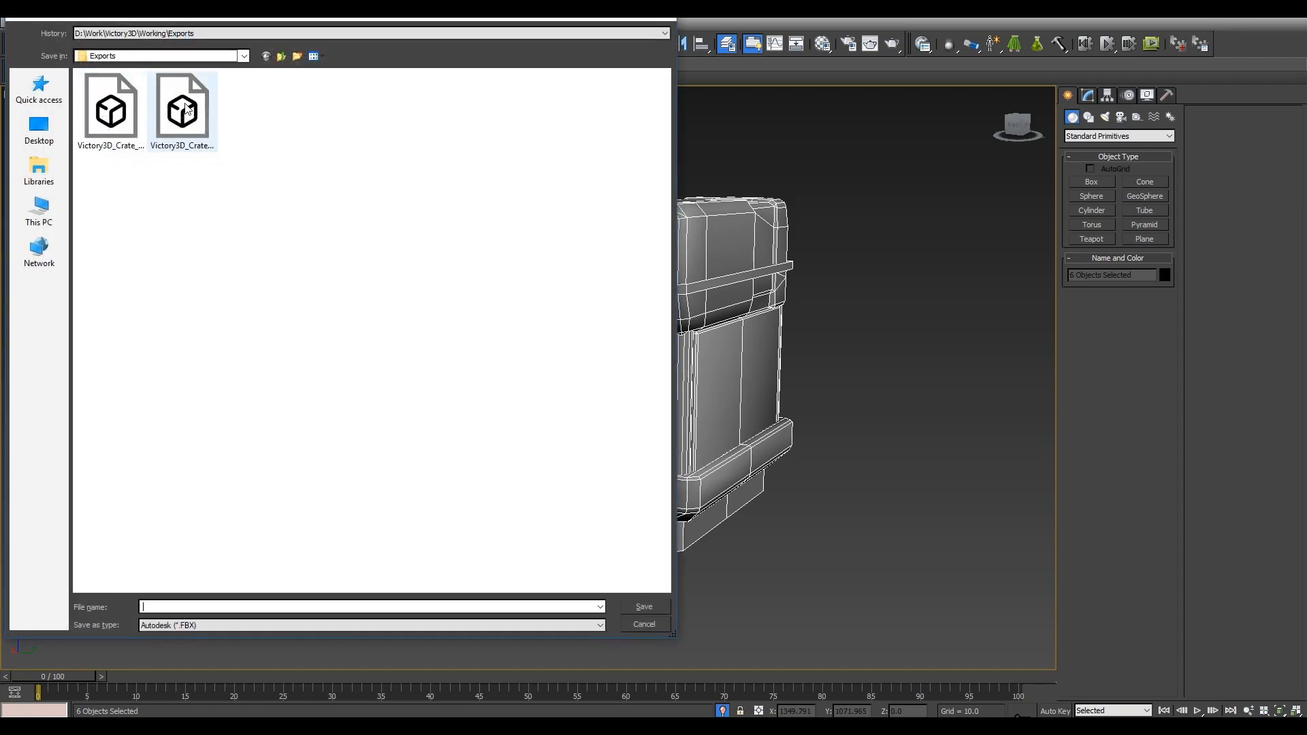
{"action": "double_click", "coordinate": [189, 109]}
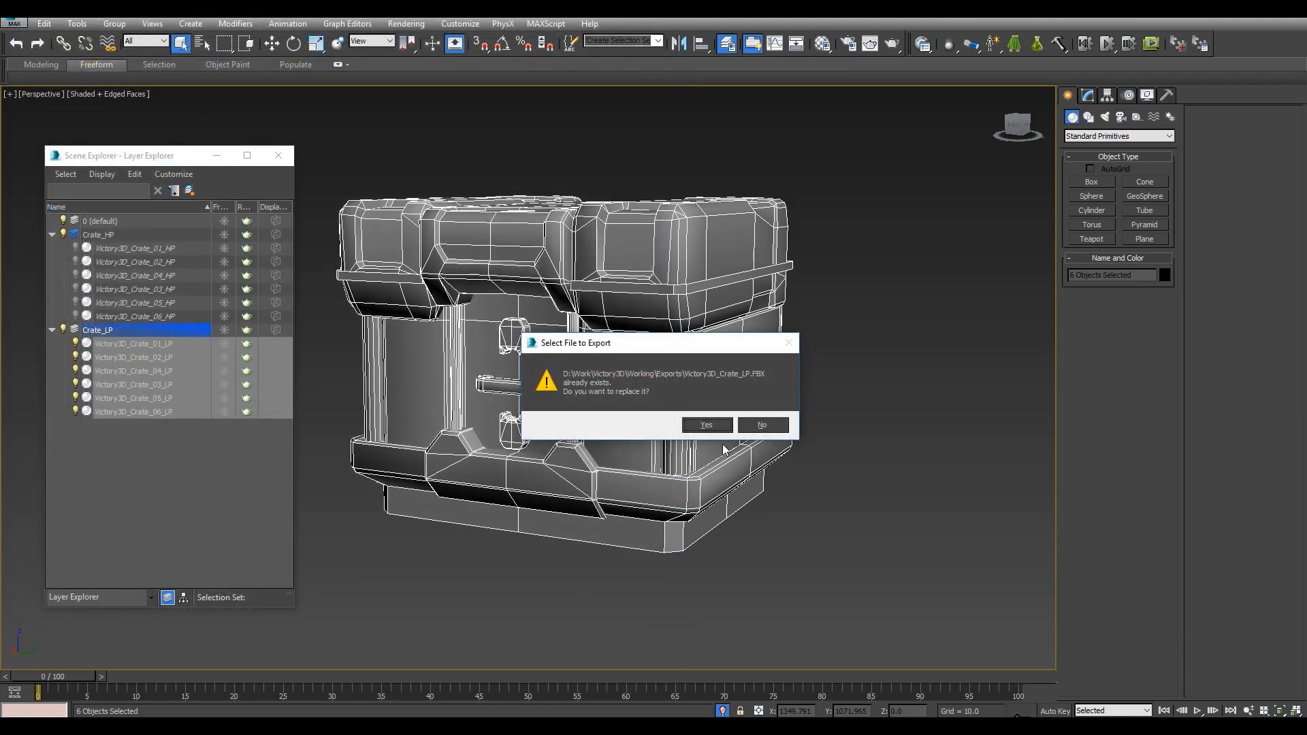
{"action": "left_click", "coordinate": [706, 425]}
{"action": "left_click", "coordinate": [772, 570]}
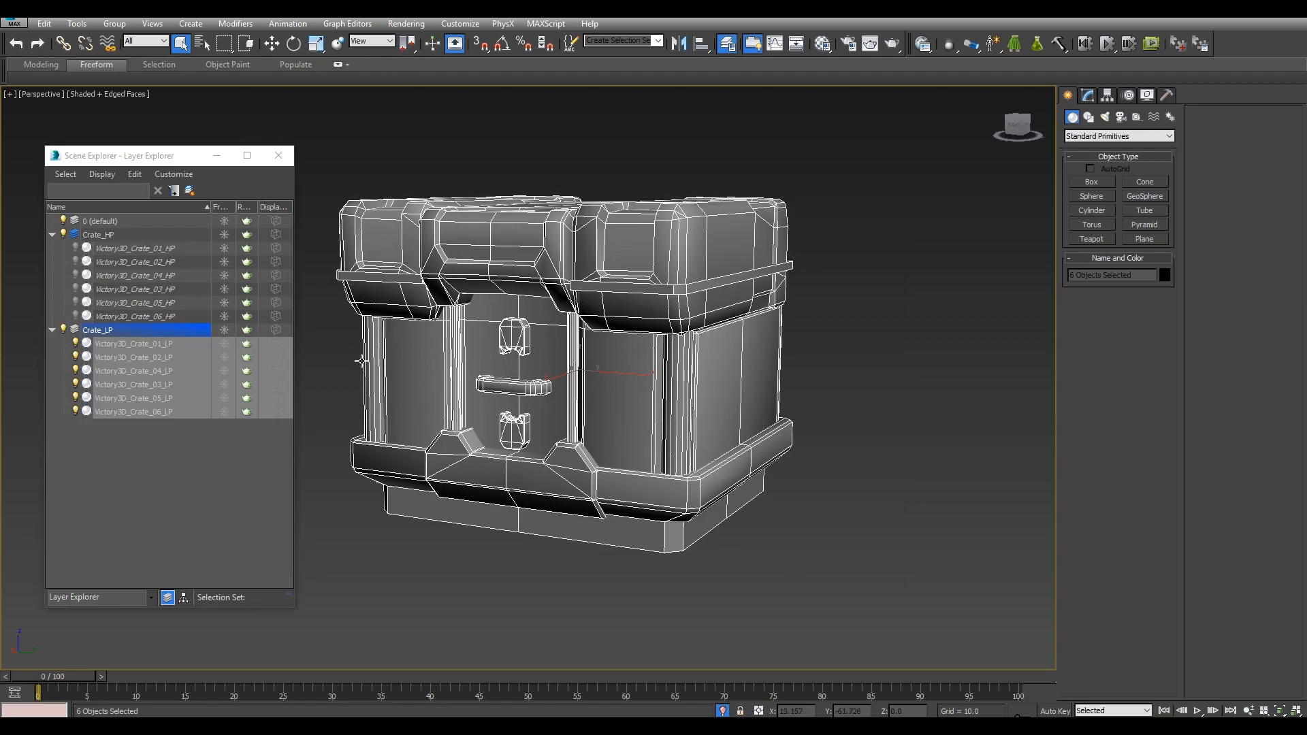
Hide the Crate_LP layer, end the isolation, turn off the edge display and select all high-poly crate parts.
{"action": "left_click", "coordinate": [63, 330]}
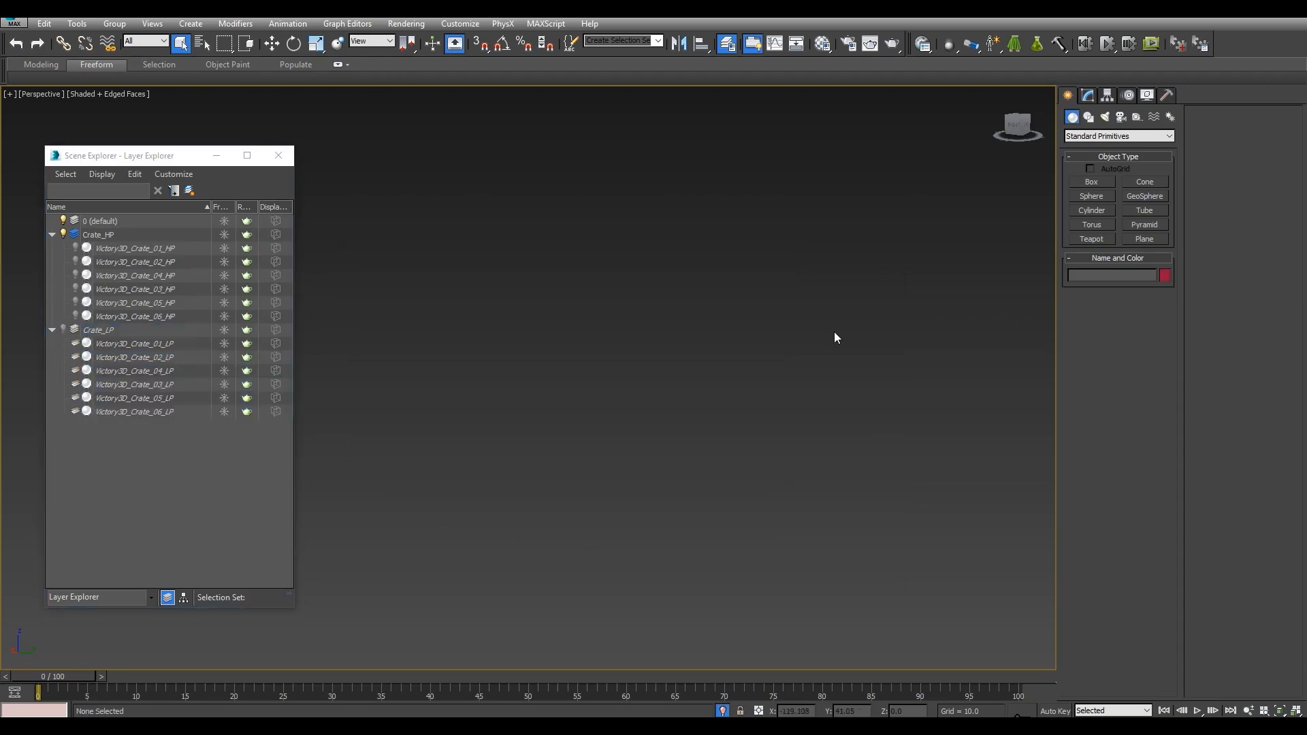
{"action": "key", "text": "alt+q"}
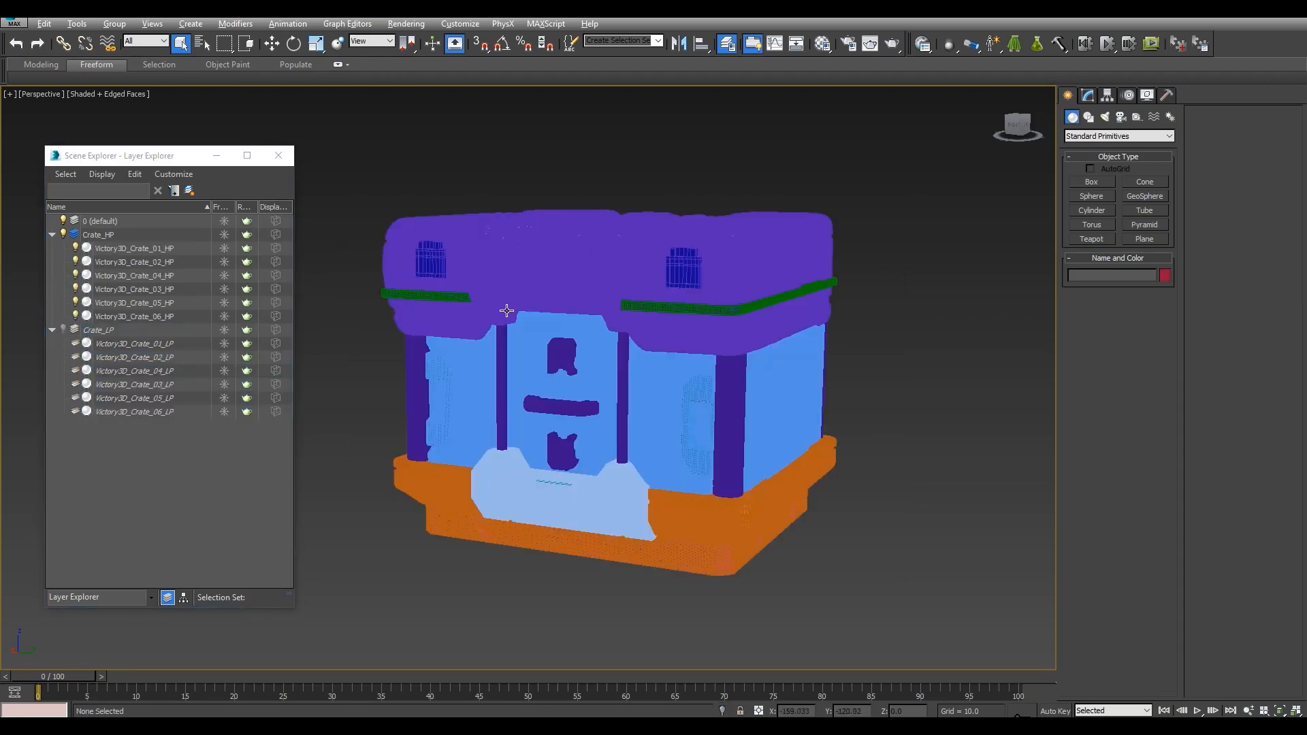
{"action": "key", "text": "F4"}
{"action": "left_click_drag", "start_coordinate": [363, 139], "coordinate": [840, 586]}
{"action": "left_click_drag", "start_coordinate": [361, 412], "coordinate": [361, 410]}
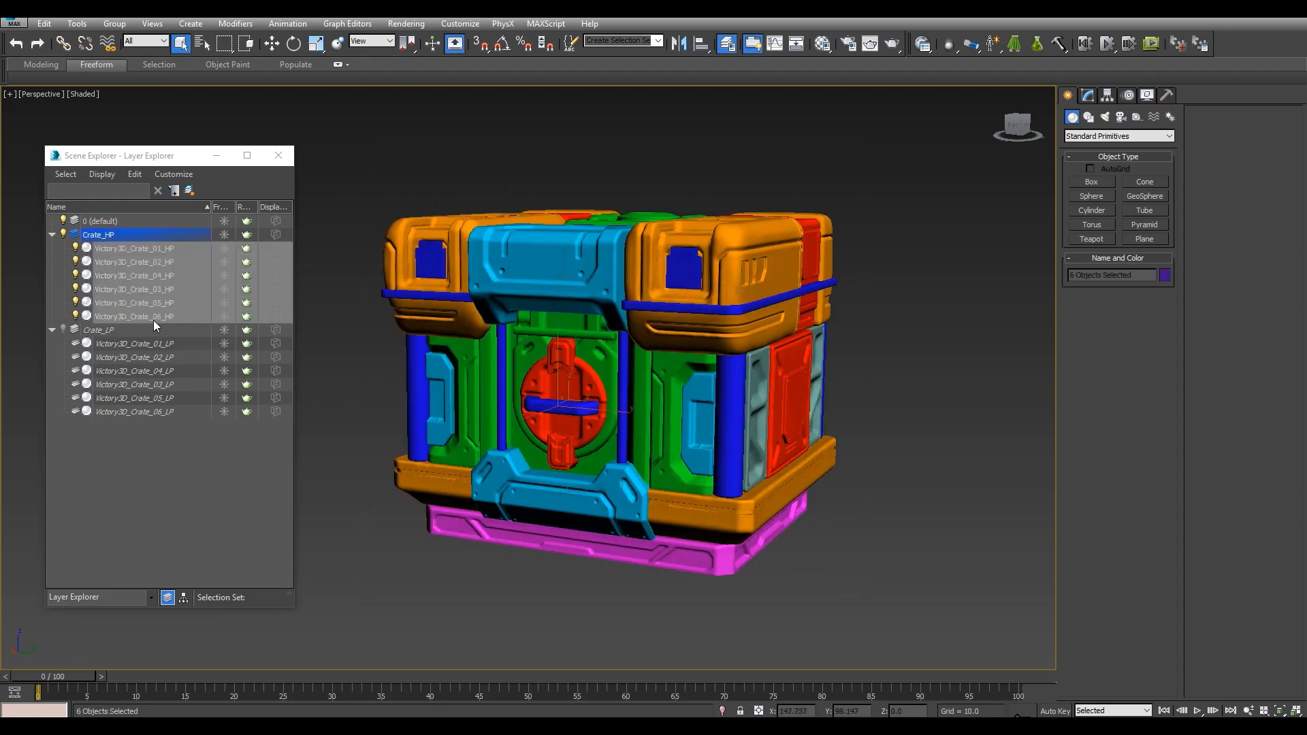
Export the selected high-poly parts as Victory3D_Crate_HP.FBX to the Exports folder, replacing the existing file.
{"action": "left_click", "coordinate": [13, 20]}
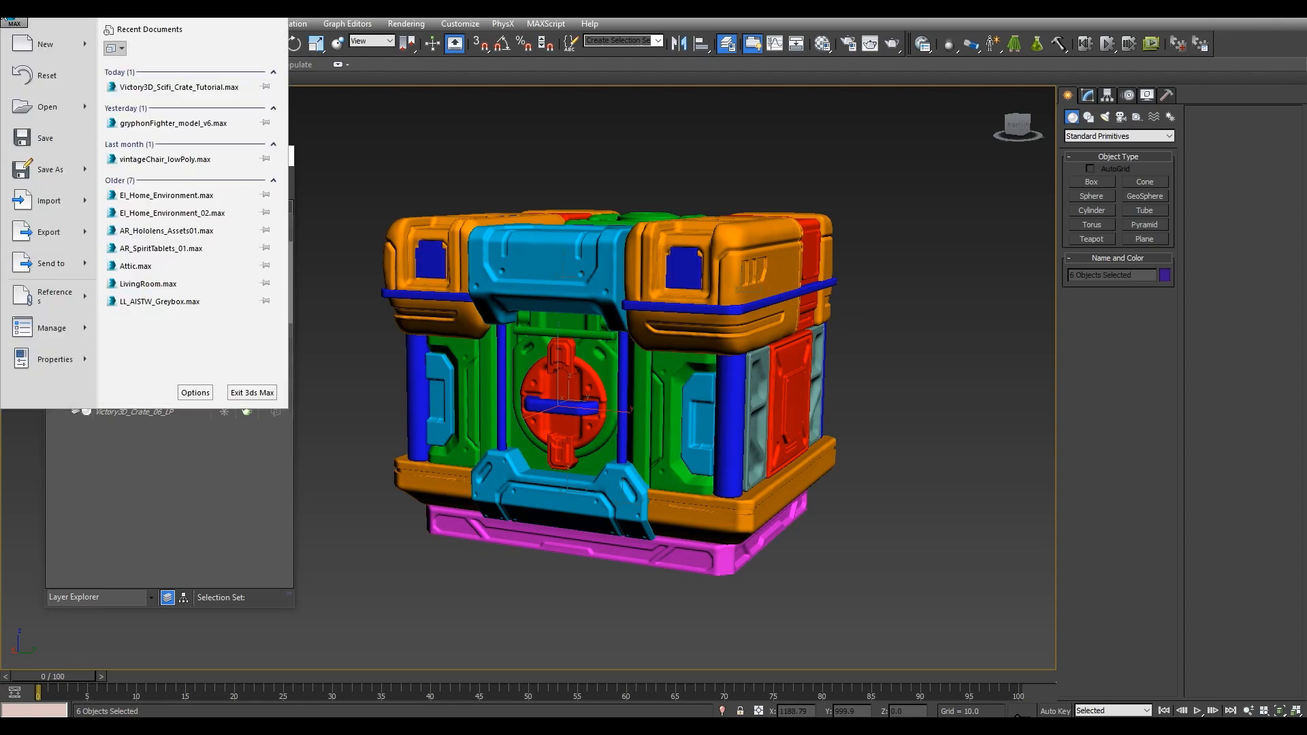
{"action": "mouse_move", "coordinate": [85, 237]}
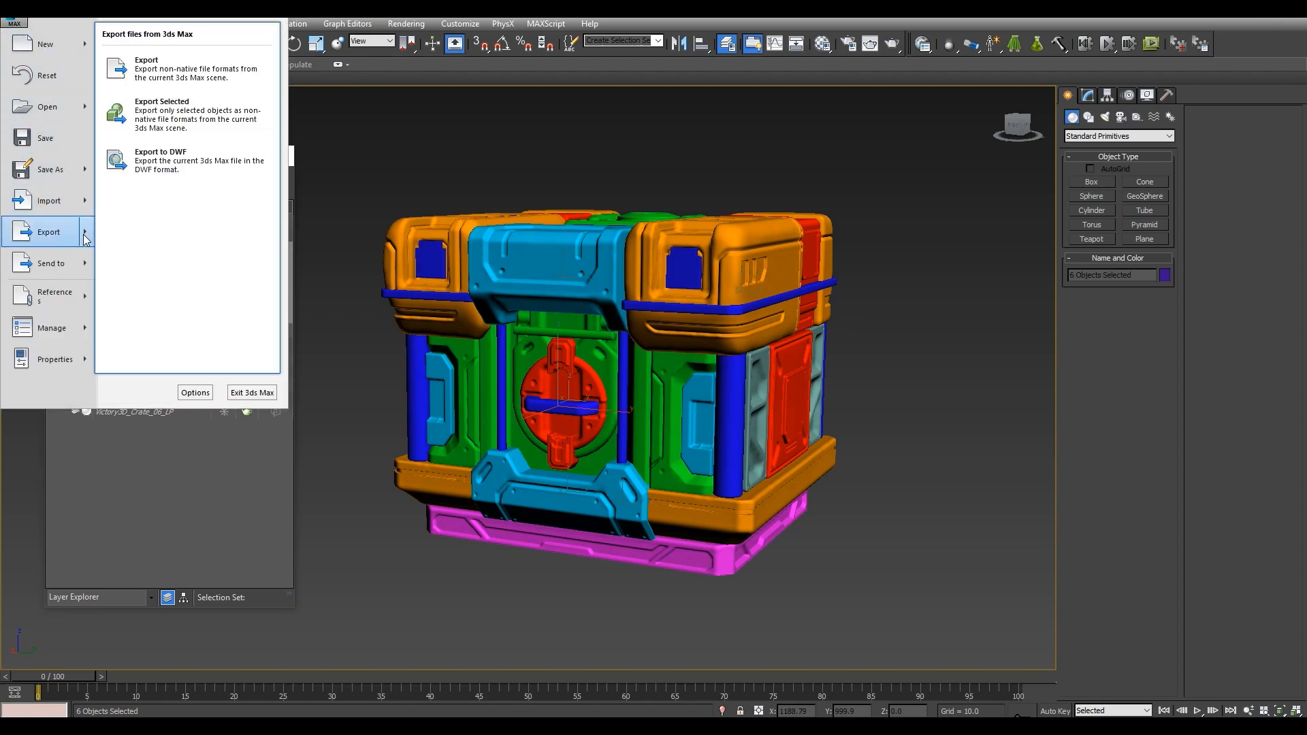
{"action": "left_click", "coordinate": [136, 113]}
{"action": "left_click", "coordinate": [120, 111]}
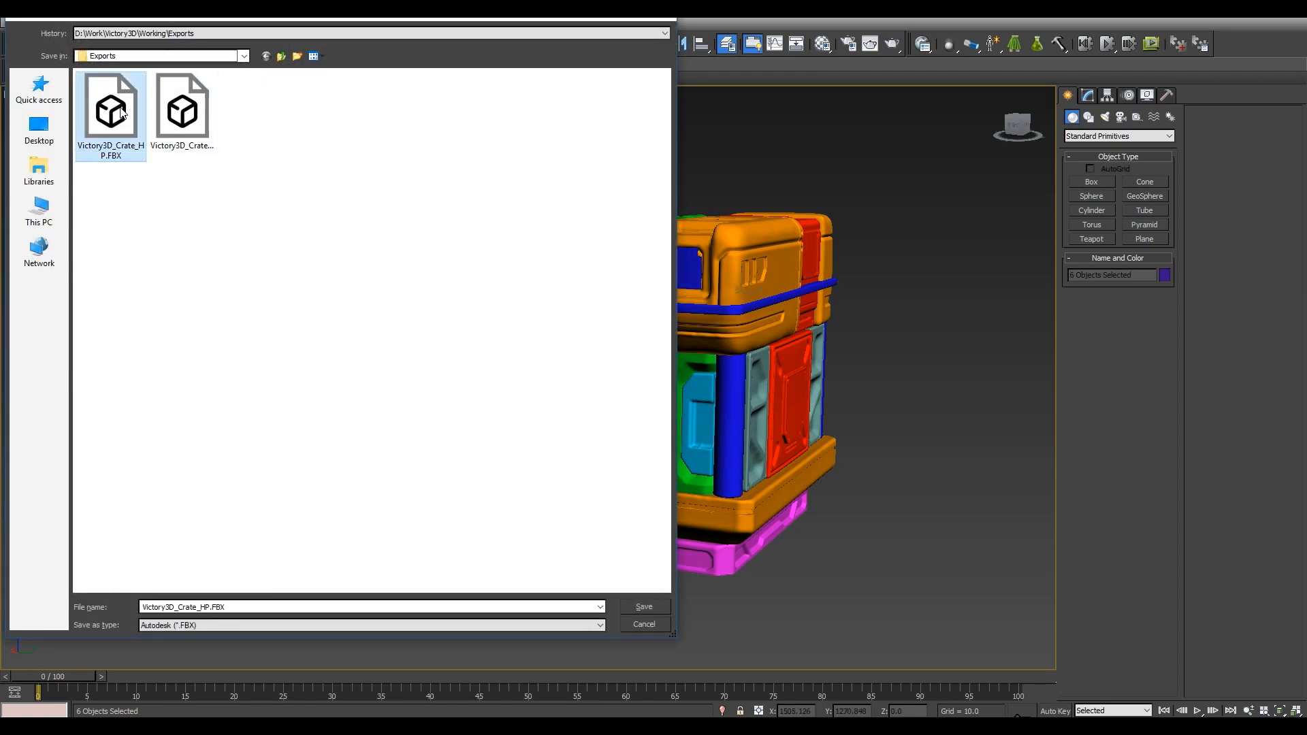
{"action": "double_click", "coordinate": [107, 105]}
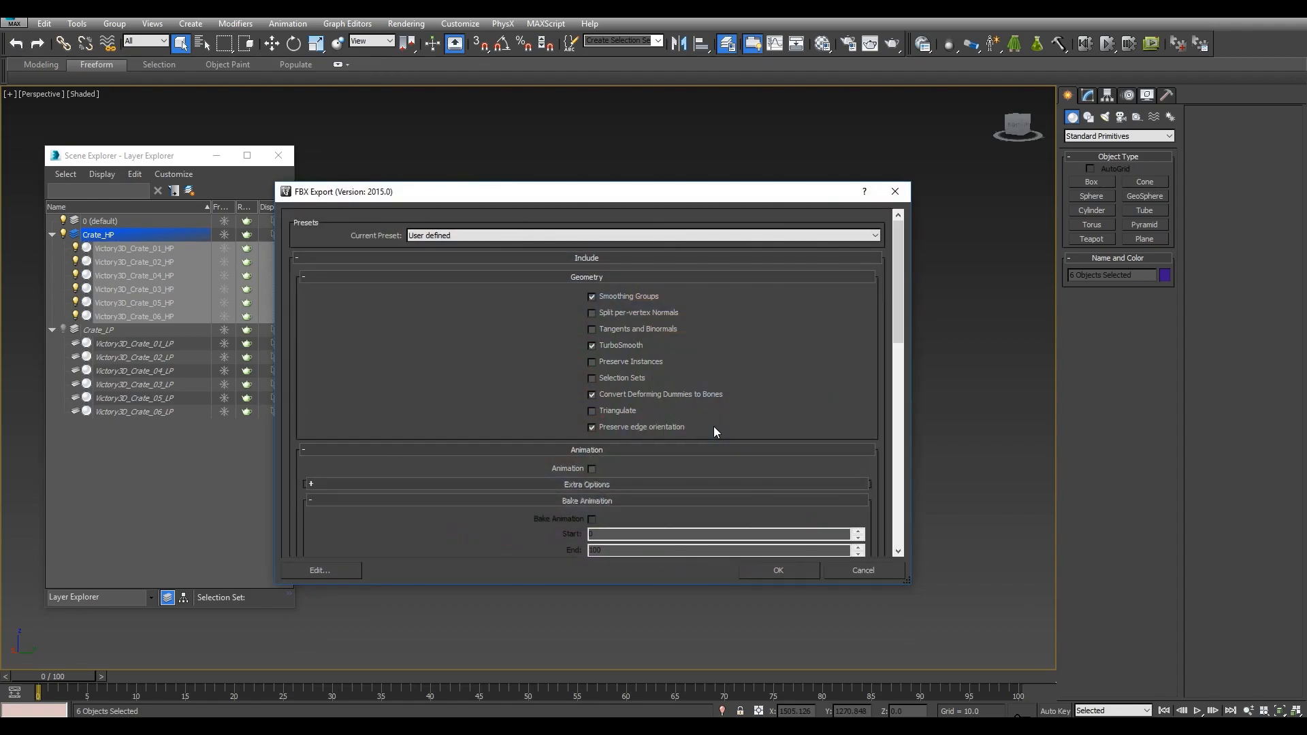
{"action": "left_click", "coordinate": [778, 570]}
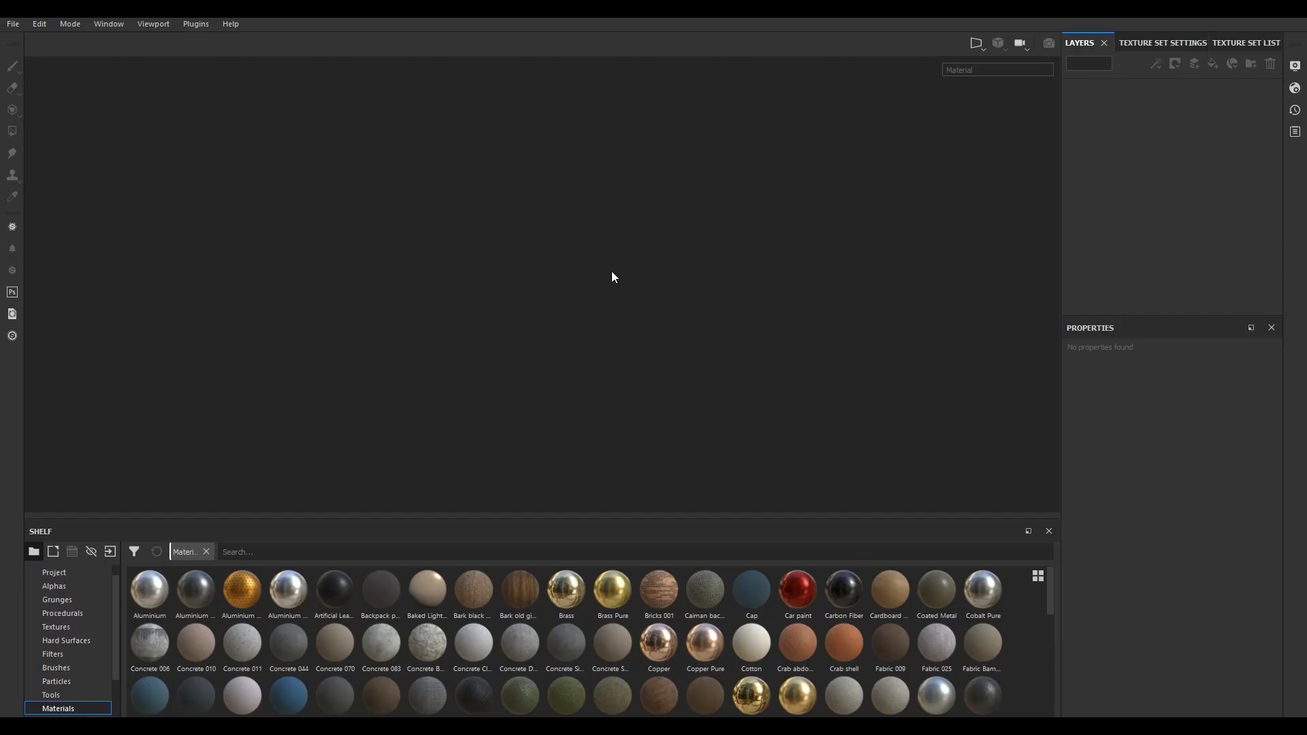
Switch to Substance Painter and create a new project from Victory3D_Crate_LP.FBX with a 4096 document resolution and DirectX normal format.
{"action": "left_click", "coordinate": [13, 27]}
{"action": "left_click", "coordinate": [19, 44]}
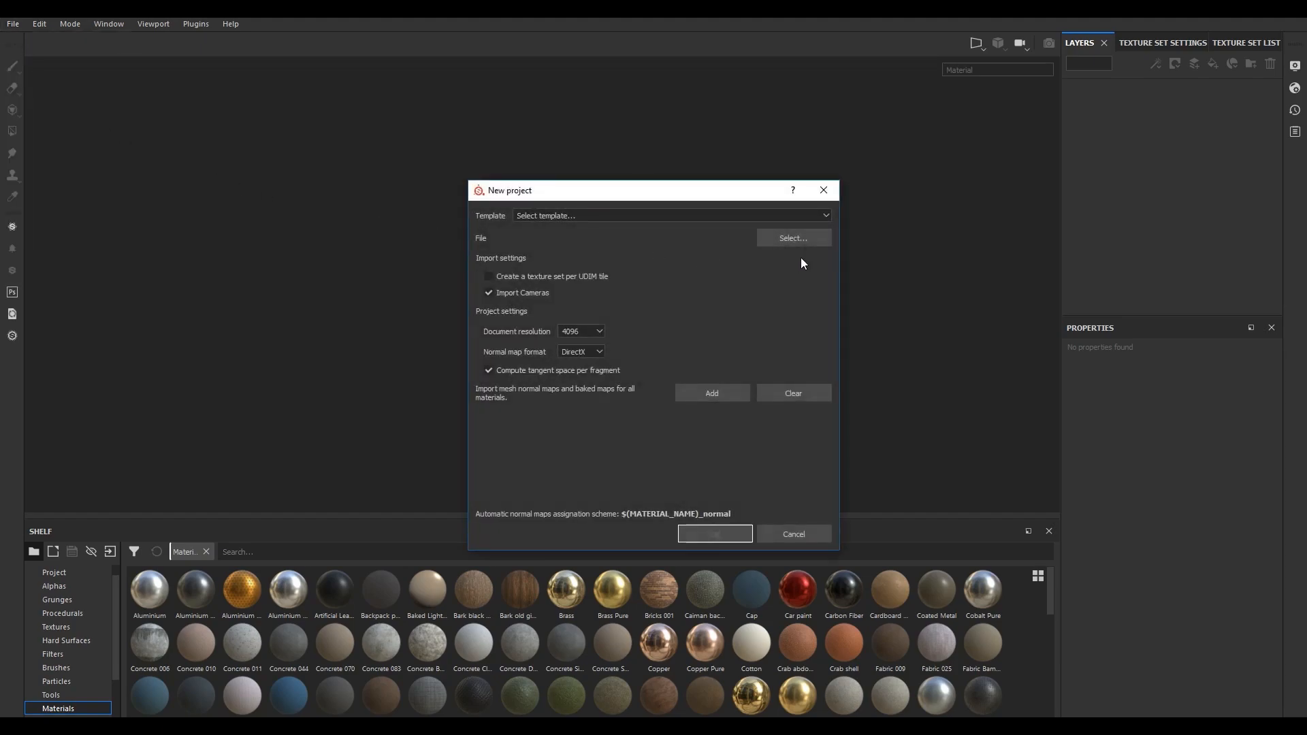
{"action": "left_click", "coordinate": [806, 239]}
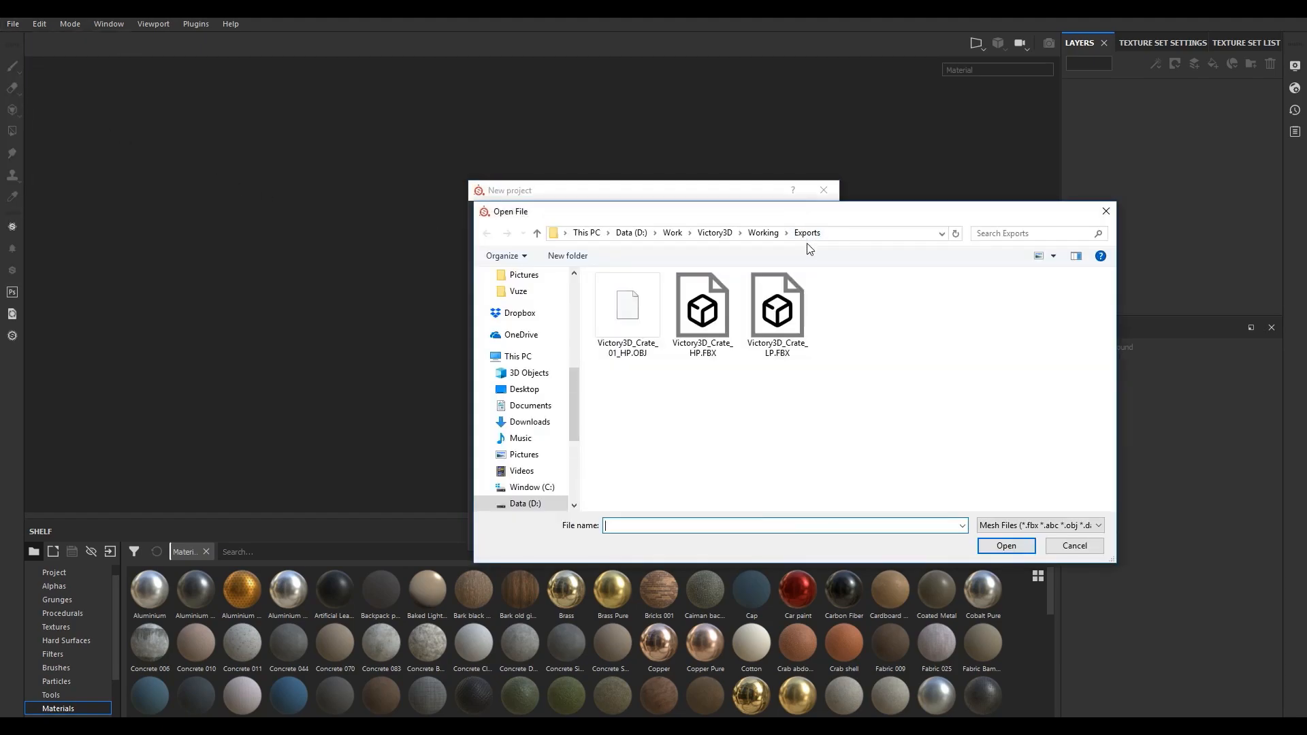
{"action": "left_click", "coordinate": [788, 319]}
{"action": "double_click", "coordinate": [778, 310]}
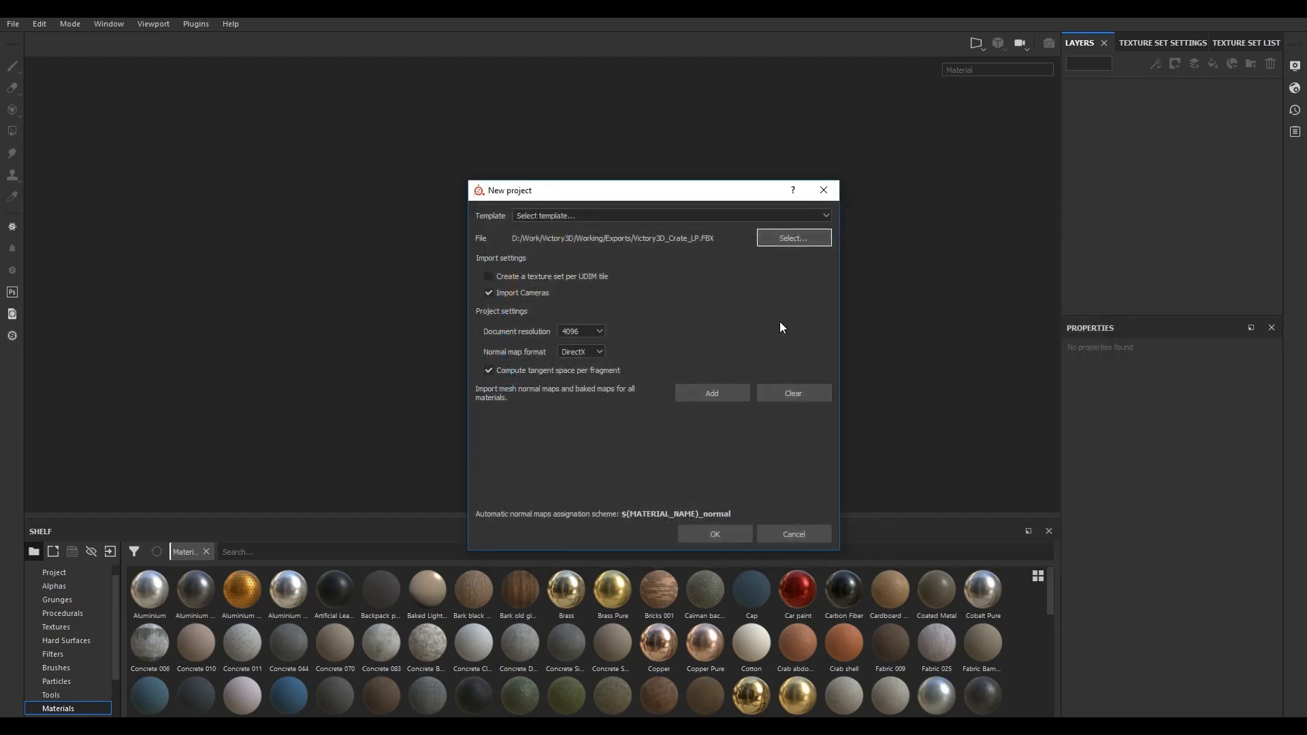
{"action": "left_click", "coordinate": [573, 331]}
{"action": "left_click", "coordinate": [708, 535]}
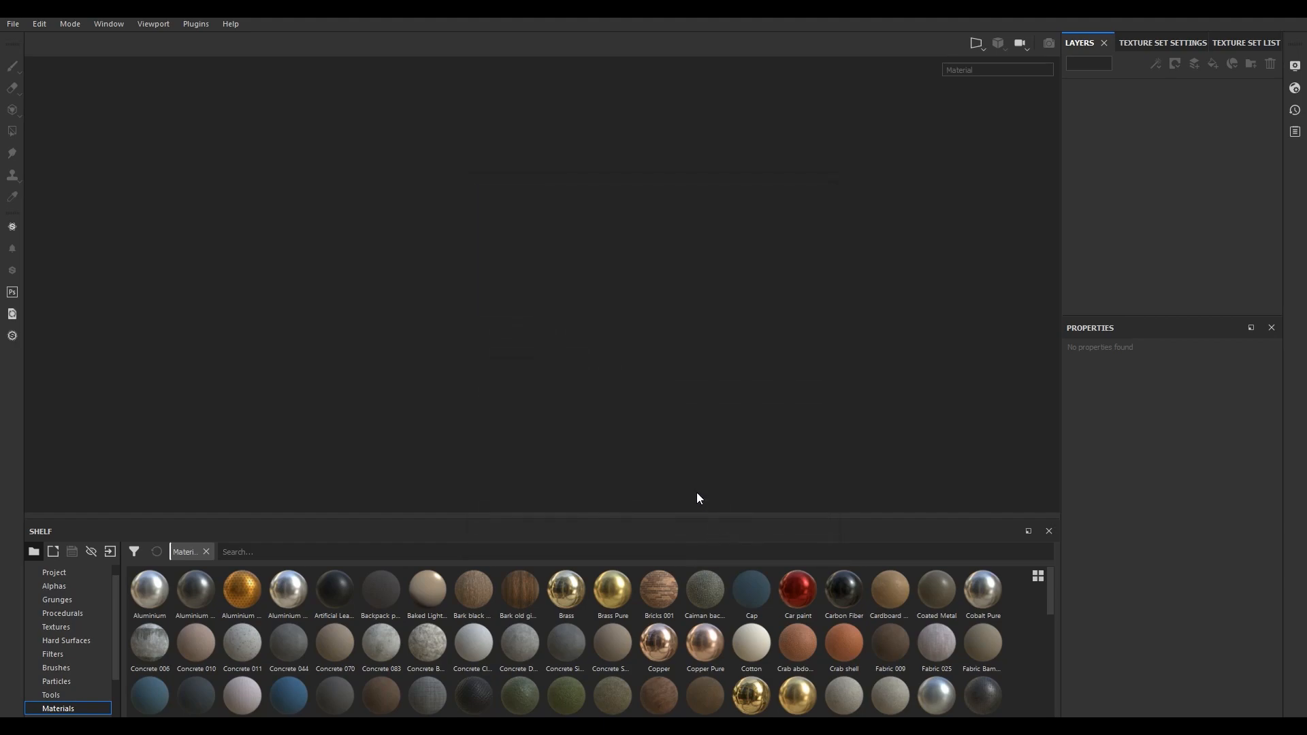
Add Ambient occlusion and Emissive channels to the crate's texture set.
{"action": "mouse_move", "coordinate": [895, 388]}
{"action": "right_mouse_down", "text": "alt"}
{"action": "mouse_move", "coordinate": [819, 266]}
{"action": "mouse_move", "coordinate": [787, 264]}
{"action": "right_mouse_up", "text": "alt"}
{"action": "left_click_drag", "start_coordinate": [787, 265], "coordinate": [858, 259], "text": "alt"}
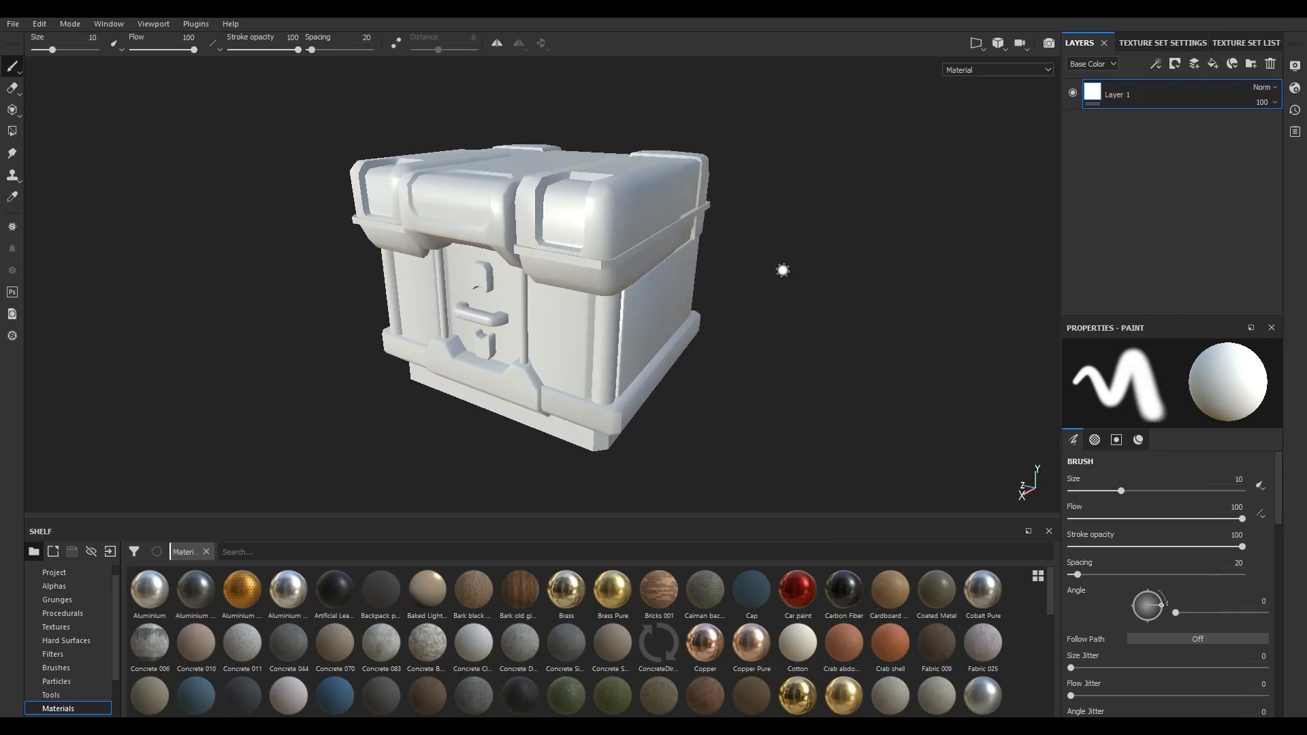
{"action": "left_click", "coordinate": [1179, 45]}
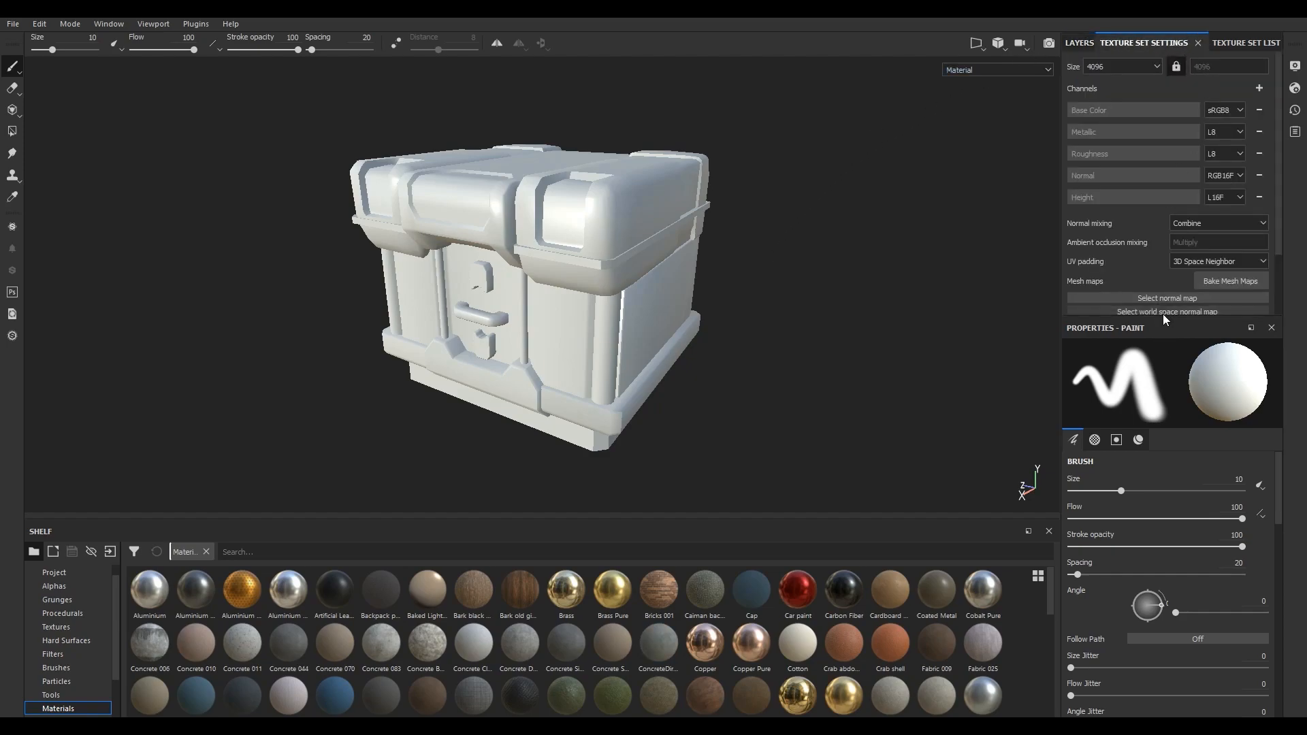
{"action": "left_click_drag", "start_coordinate": [1163, 318], "coordinate": [1163, 400]}
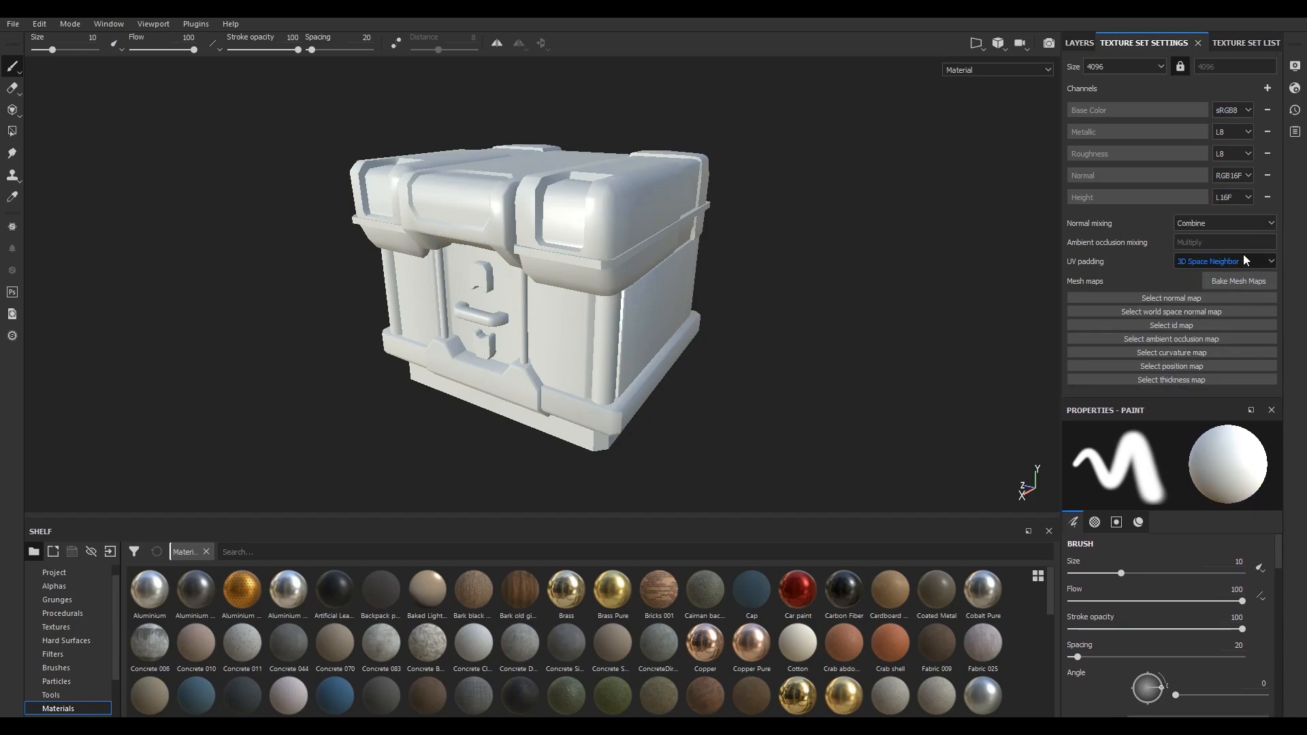
{"action": "left_click", "coordinate": [1268, 89]}
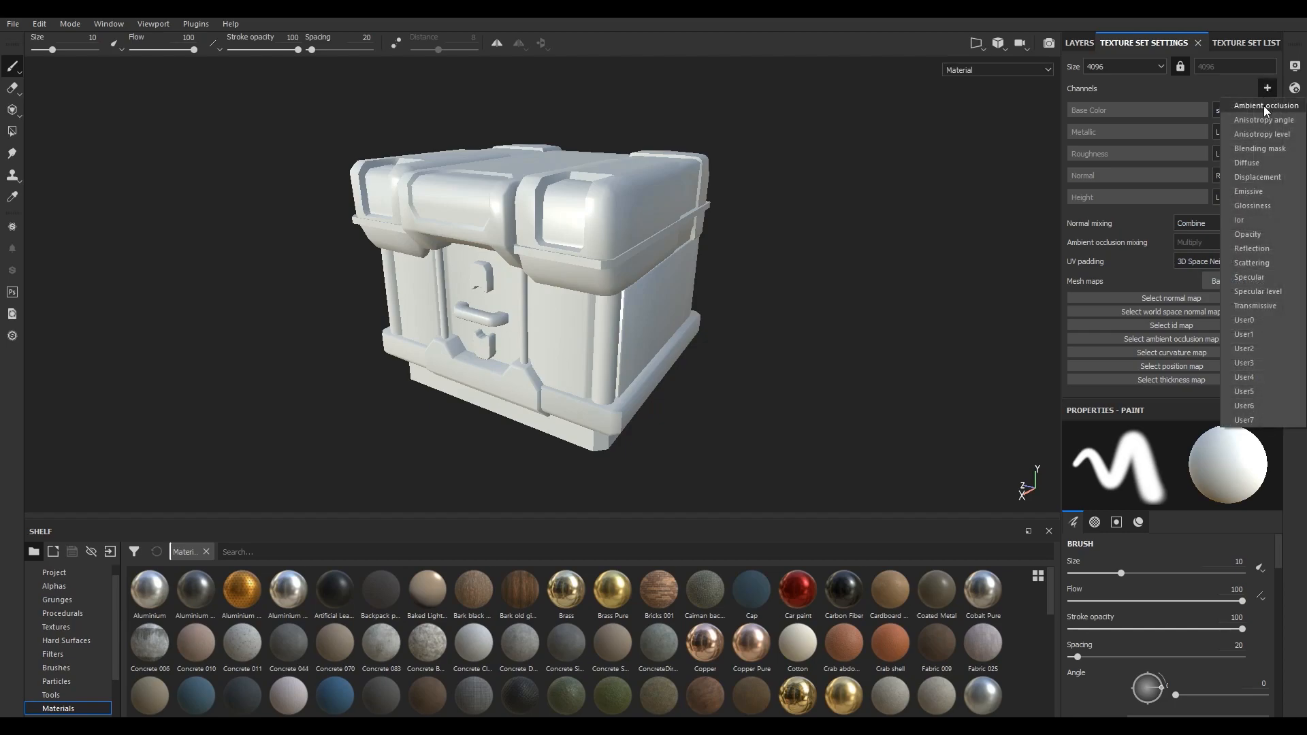
{"action": "left_click", "coordinate": [1264, 106]}
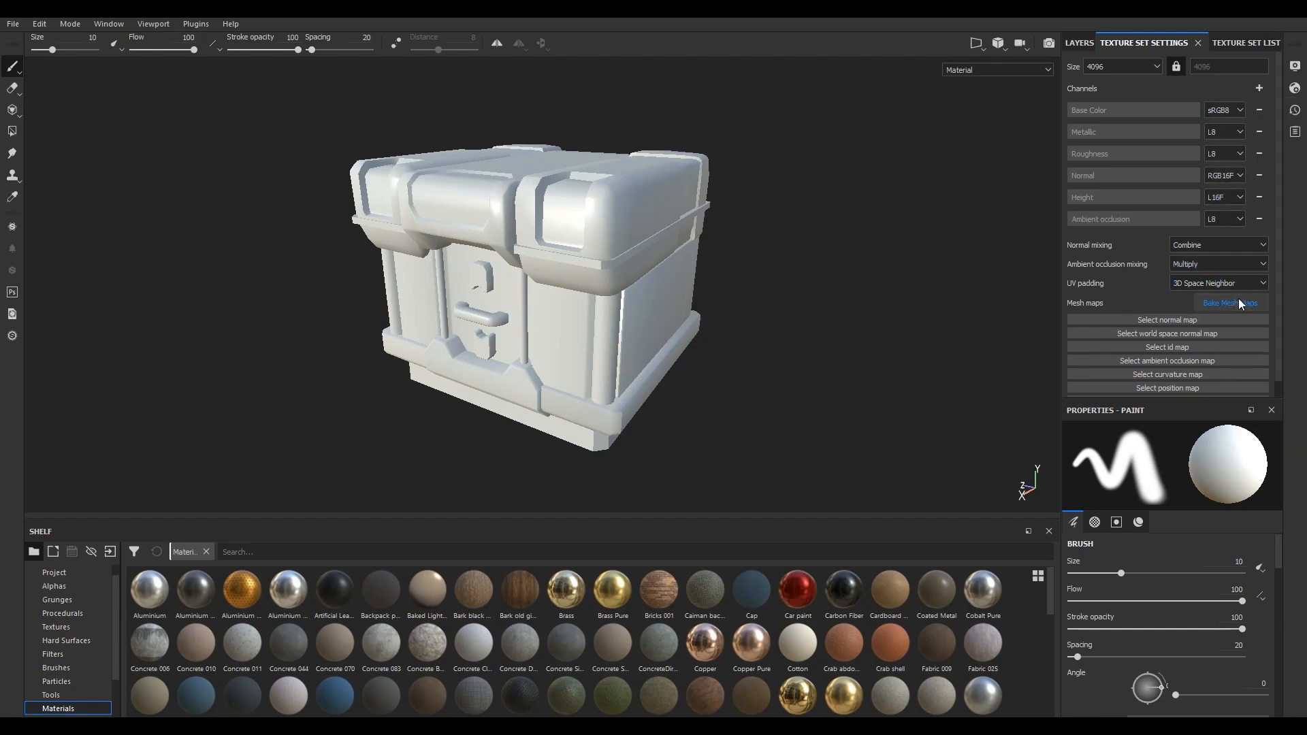
{"action": "left_click", "coordinate": [1262, 90]}
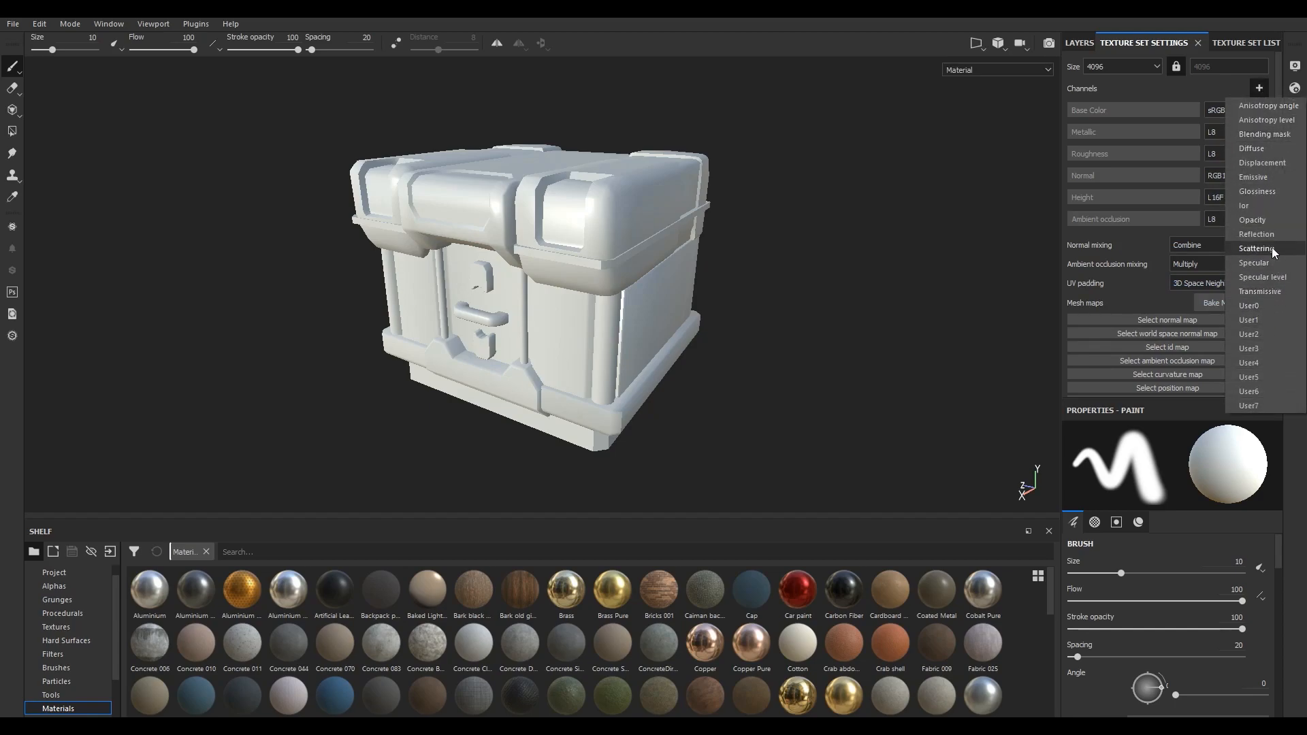
{"action": "left_click", "coordinate": [1265, 180]}
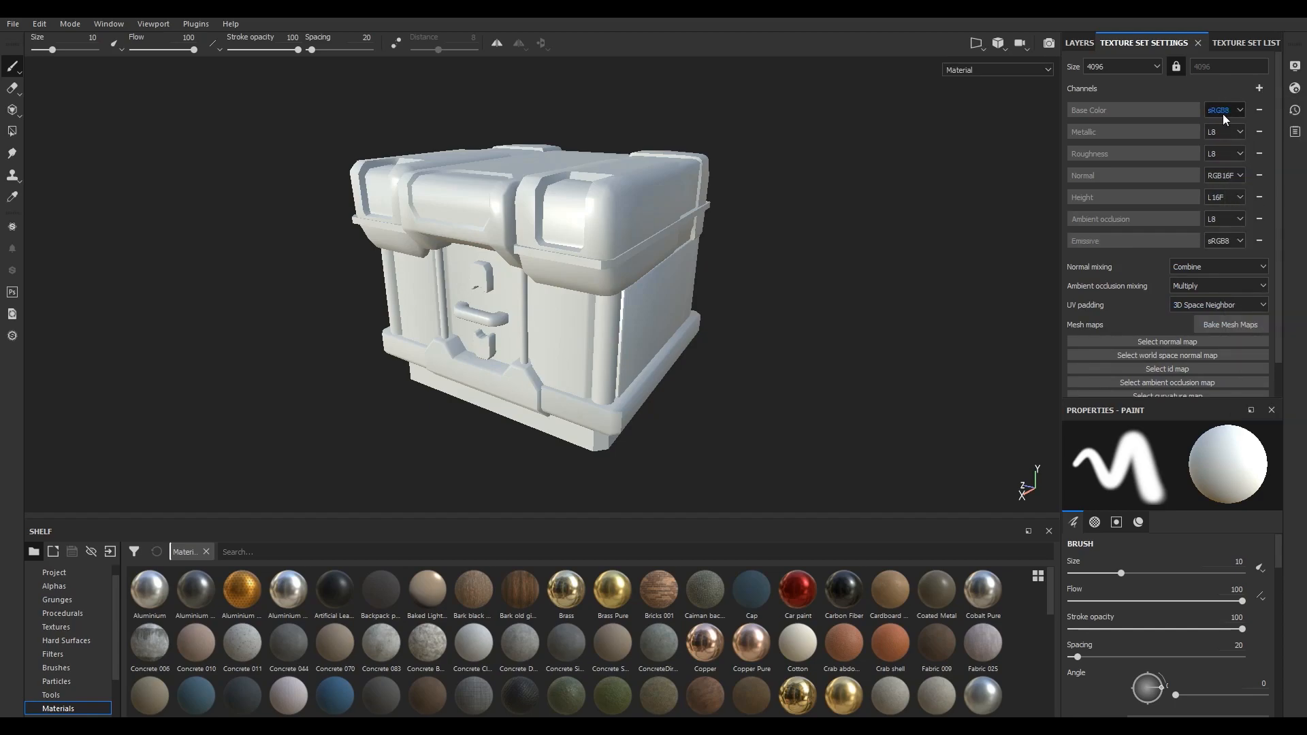
Open the mesh map baking settings and set the output size to 4096 and the dilation width to 16.
{"action": "left_click", "coordinate": [1225, 323]}
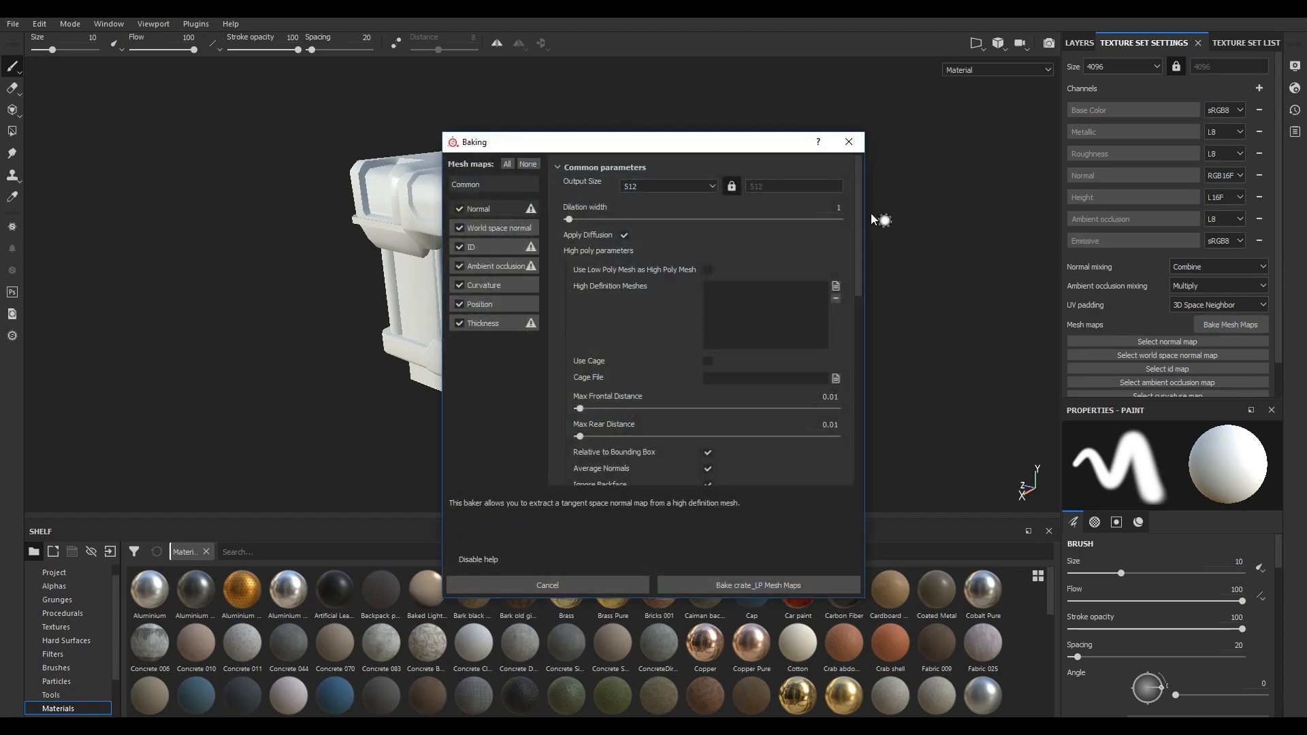
{"action": "left_click_drag", "start_coordinate": [753, 137], "coordinate": [684, 92]}
{"action": "left_click", "coordinate": [631, 139]}
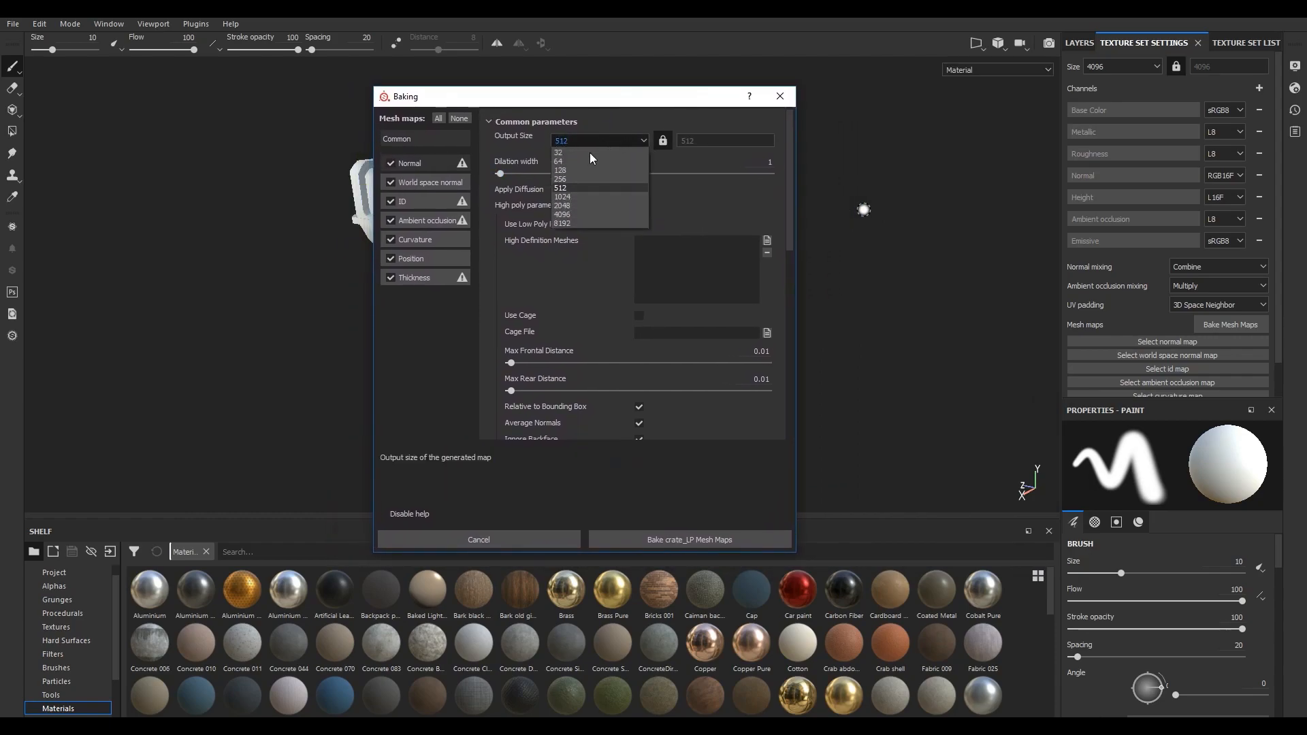
{"action": "left_click", "coordinate": [583, 214]}
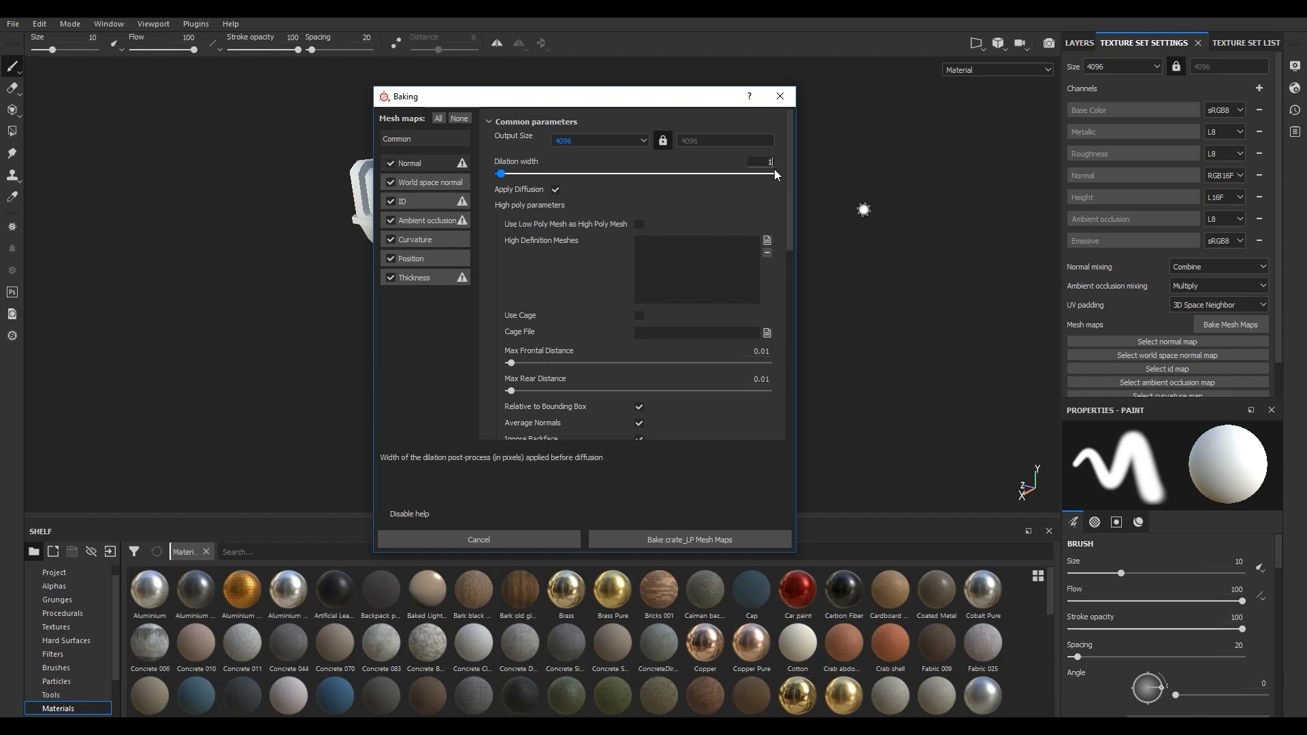
Load Victory3D_Crate_HP.FBX from the Exports folder as the high definition mesh for the bake.
{"action": "left_click", "coordinate": [767, 241]}
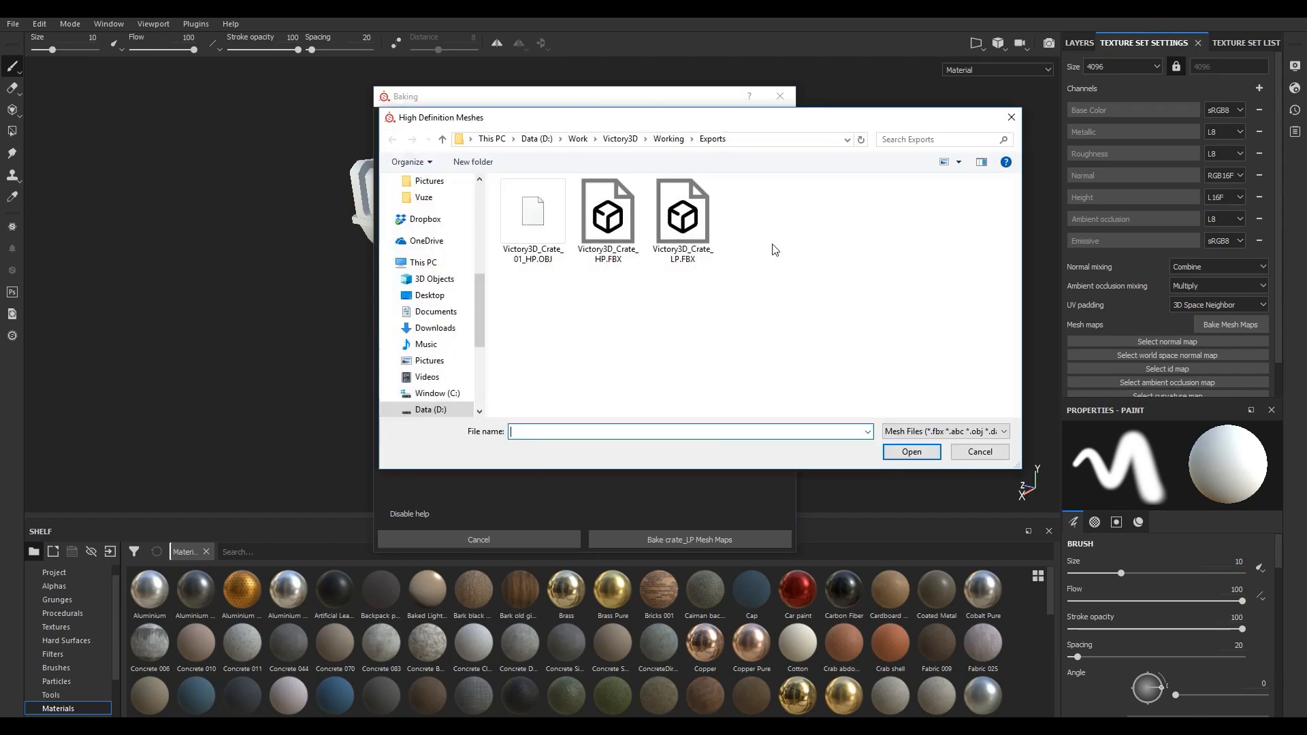
{"action": "double_click", "coordinate": [623, 222]}
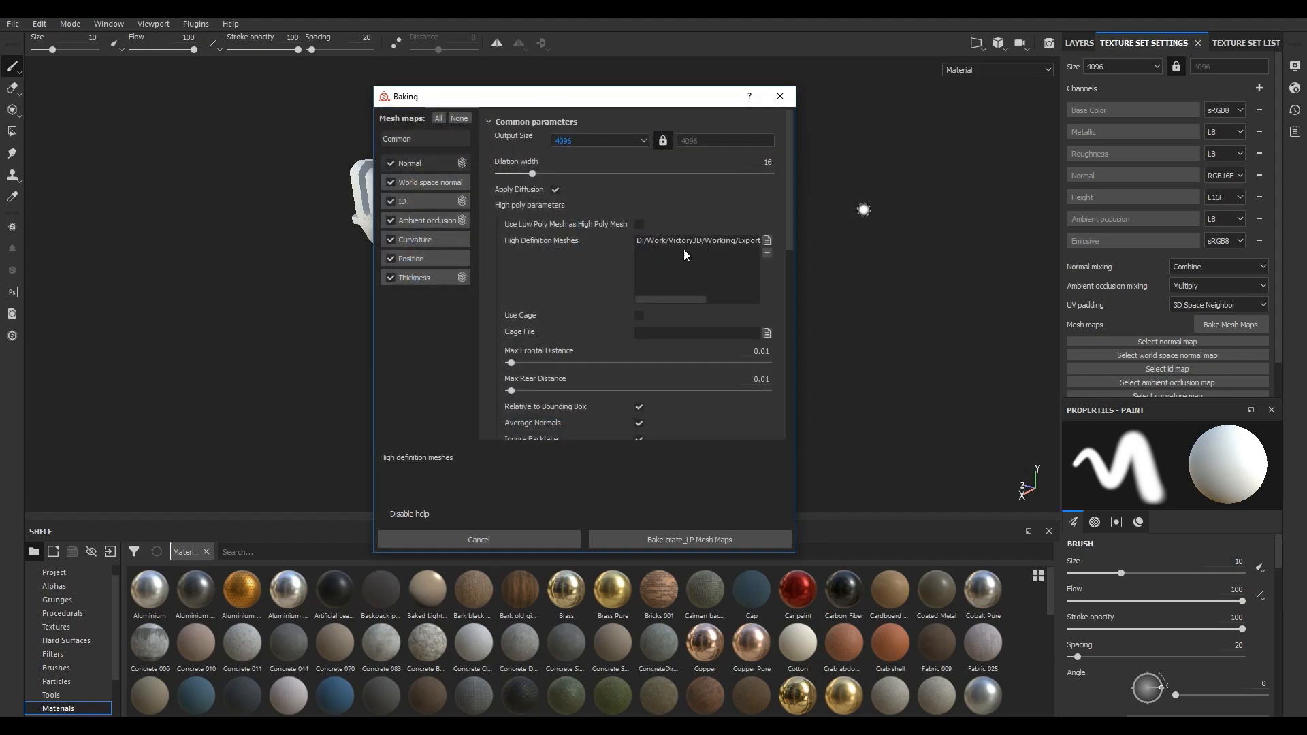
{"action": "mouse_move", "coordinate": [690, 297]}
{"action": "left_mouse_down"}
{"action": "mouse_move", "coordinate": [754, 297]}
{"action": "mouse_move", "coordinate": [691, 300]}
{"action": "left_mouse_up"}
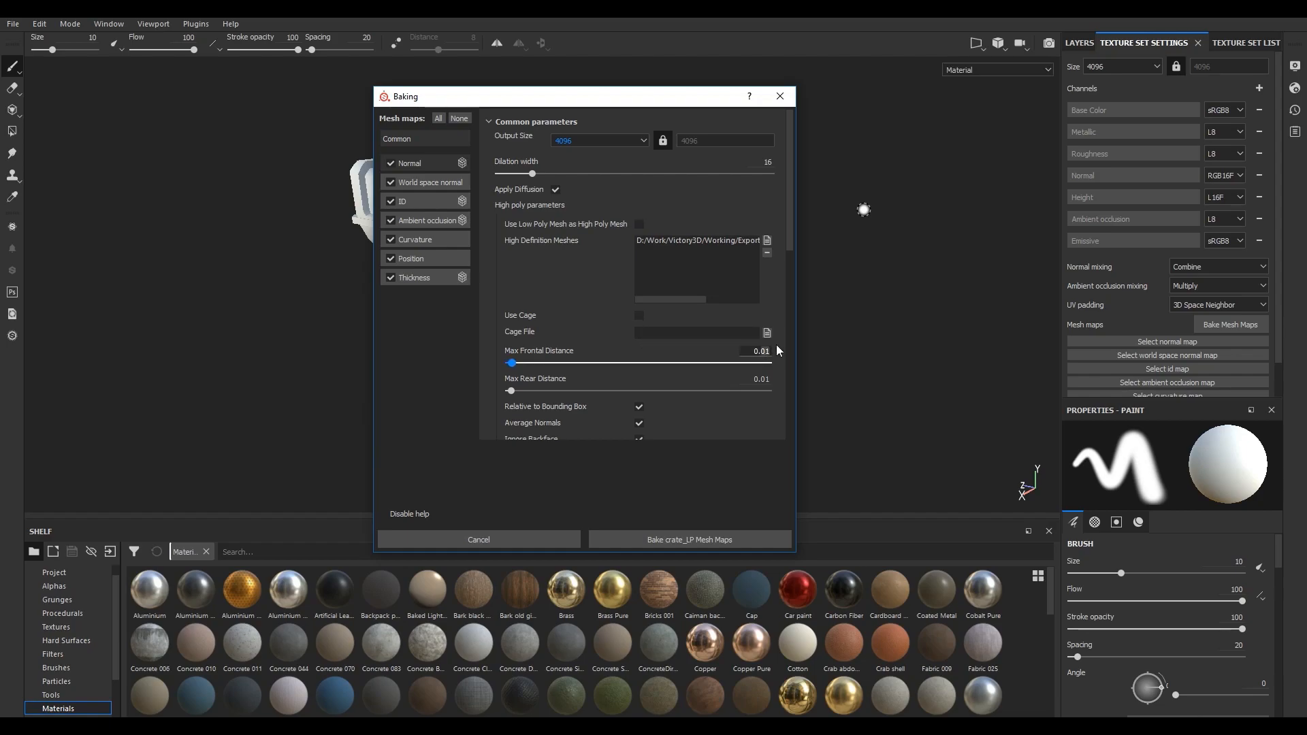
Set both the max frontal distance and the max rear distance to 0.03.
{"action": "key", "text": "BackSpace"}
{"action": "type", "text": "3"}
{"action": "key", "text": "Tab"}
{"action": "type", "text": "0.03"}
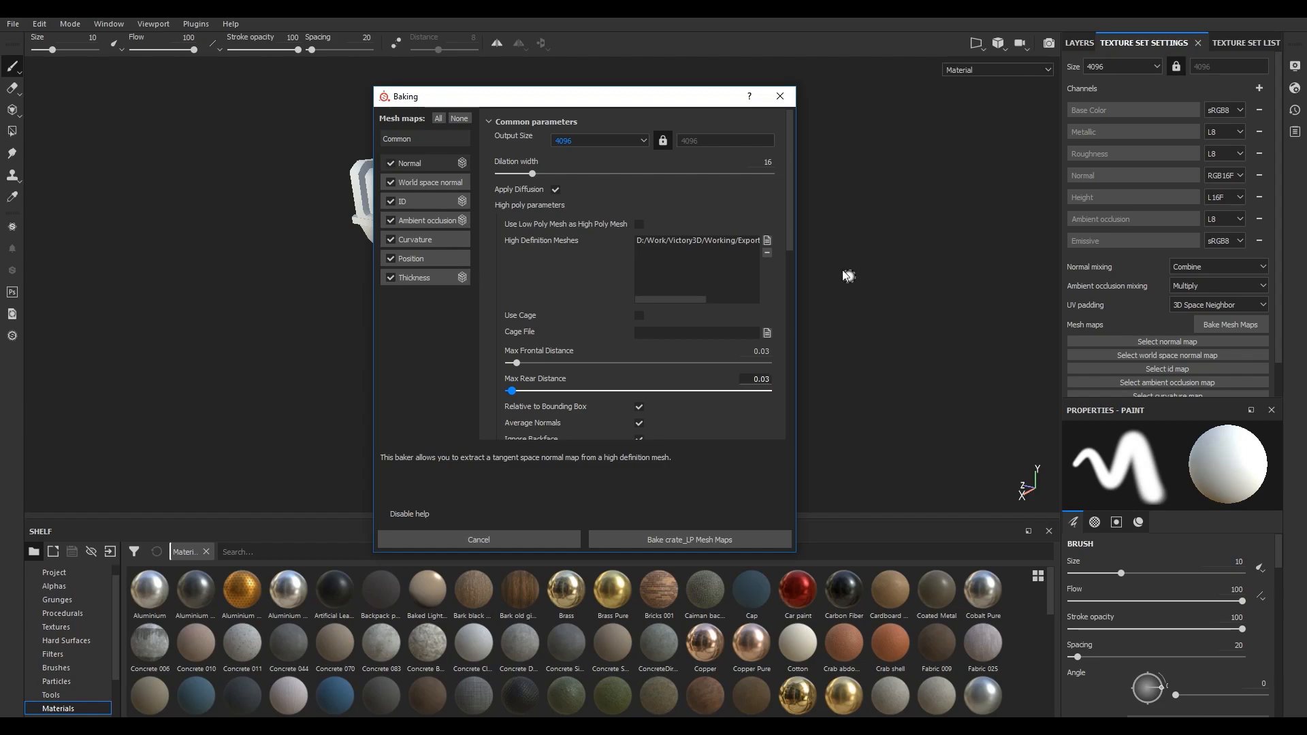
Set the bake to match By Mesh Name and use Subsampling 4x4 antialiasing.
{"action": "left_click_drag", "start_coordinate": [790, 192], "coordinate": [802, 266]}
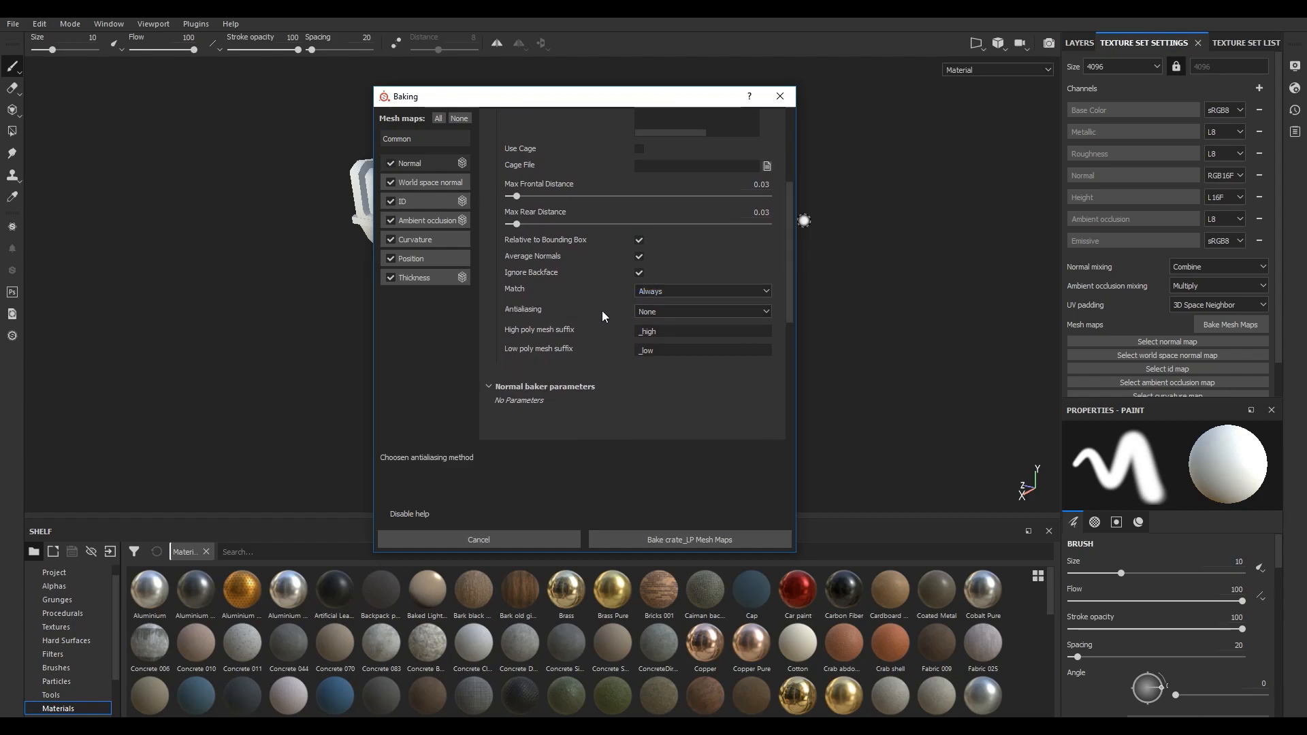
{"action": "left_click", "coordinate": [680, 289]}
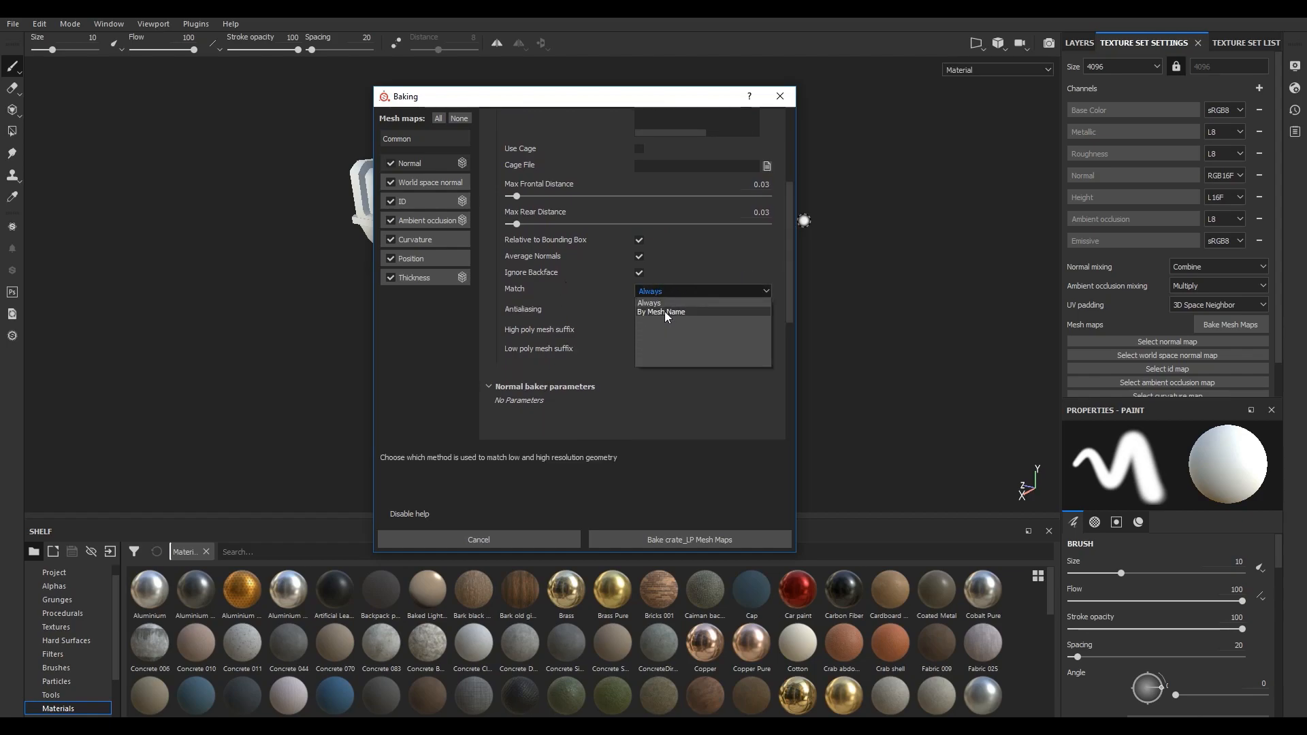
{"action": "left_click", "coordinate": [664, 312]}
{"action": "left_click", "coordinate": [661, 310]}
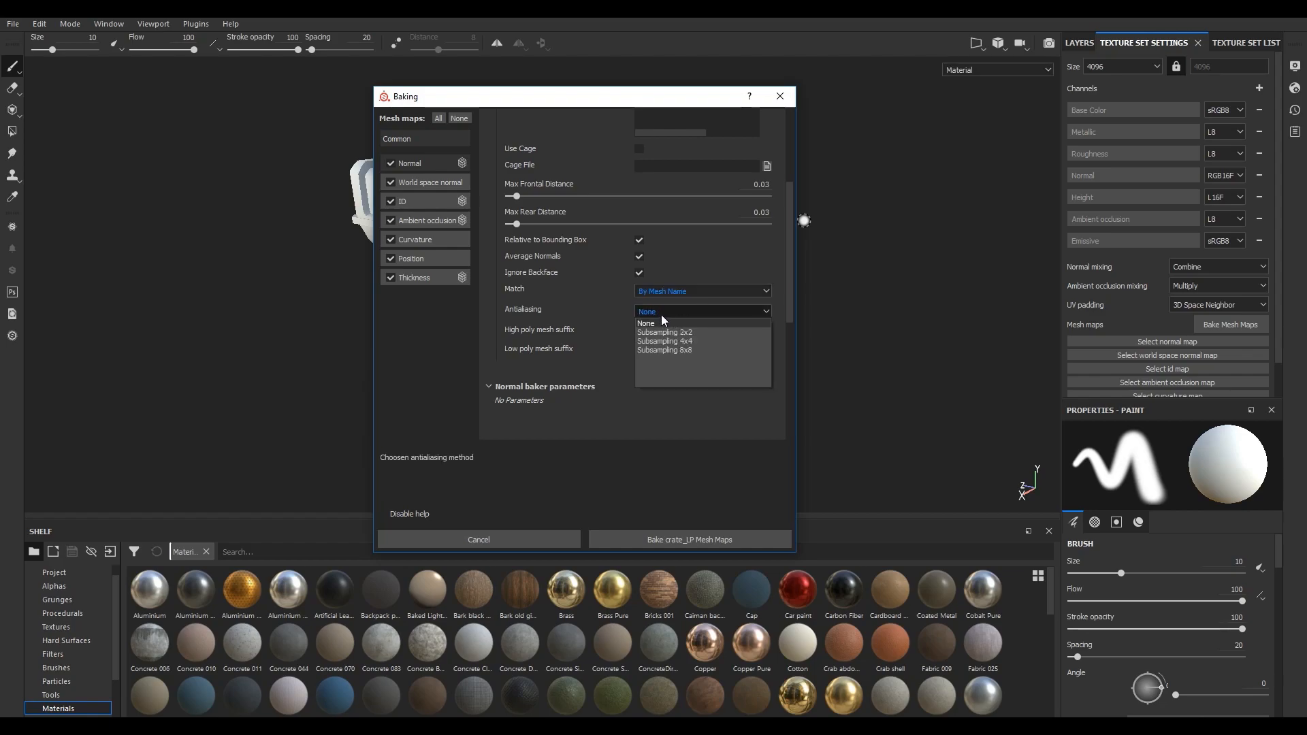
{"action": "left_click", "coordinate": [663, 340]}
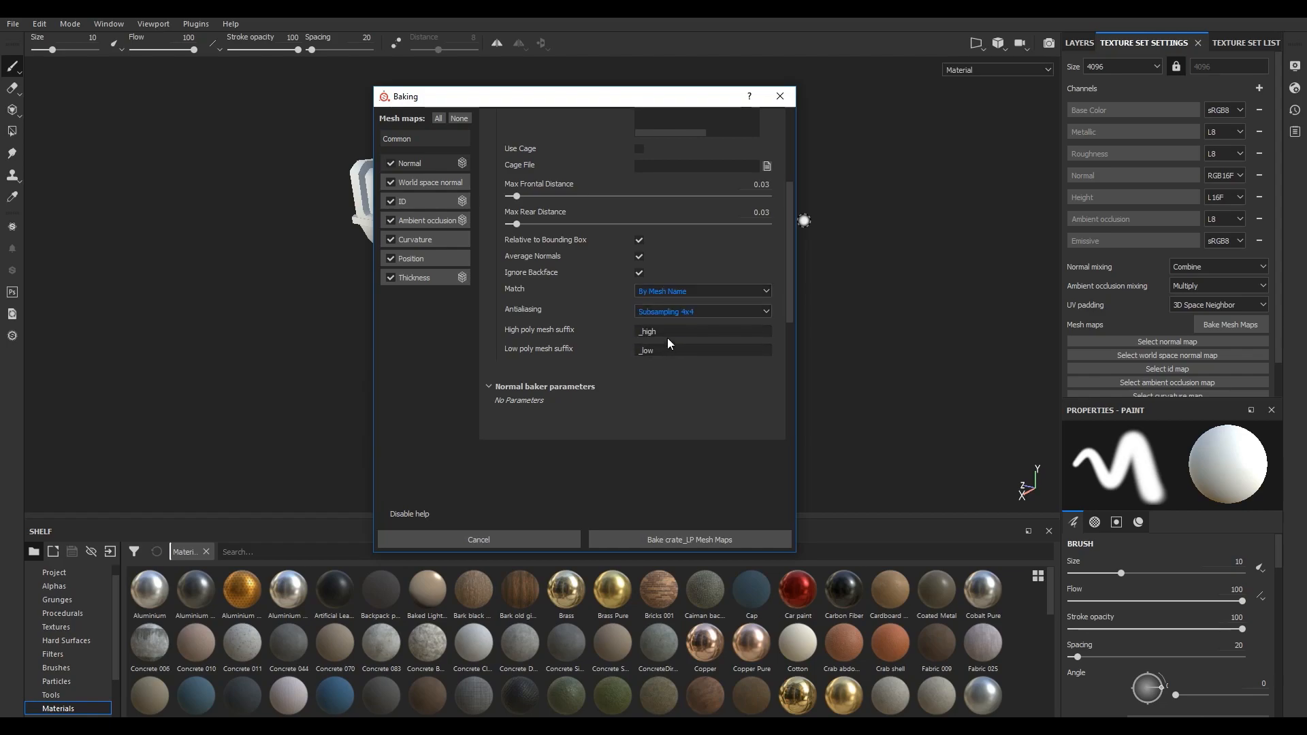
Set the high poly mesh suffix to _HP and the low poly mesh suffix to _LP.
{"action": "left_click_drag", "start_coordinate": [662, 331], "coordinate": [625, 334]}
{"action": "type", "text": "_HP"}
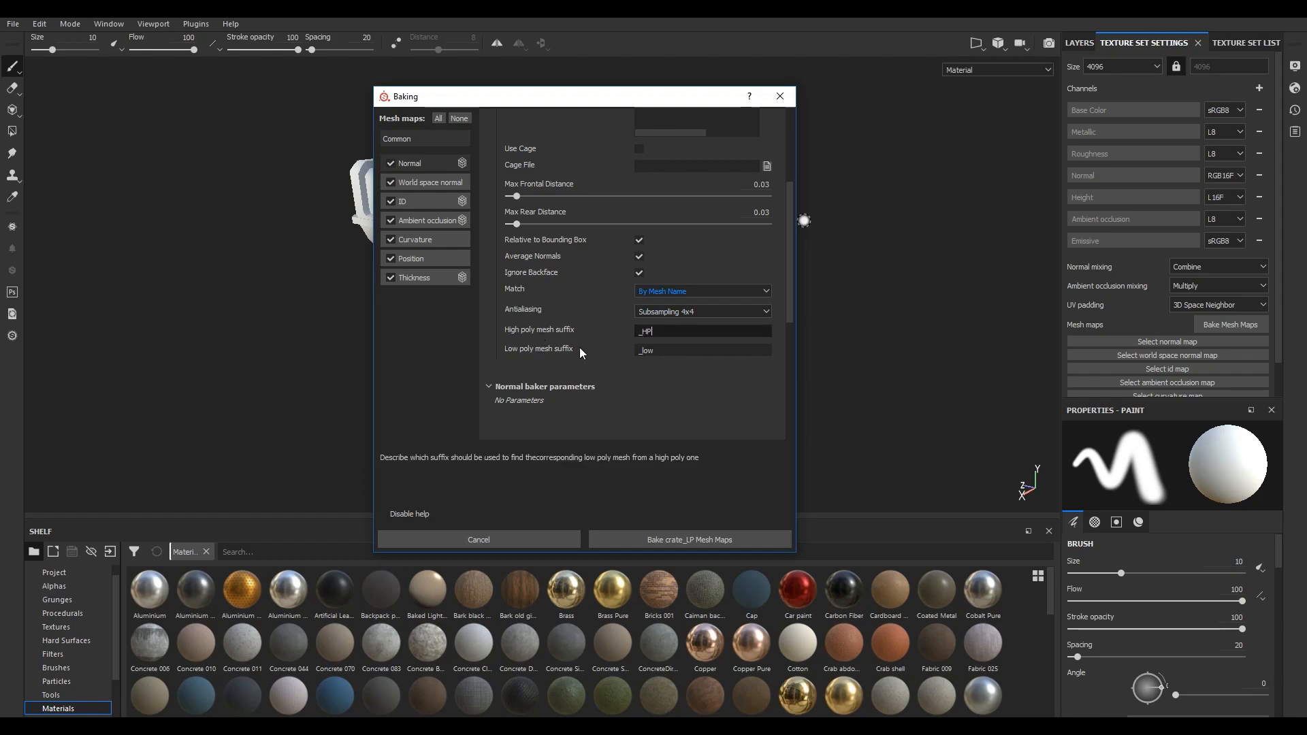
{"action": "key", "text": "Tab"}
{"action": "type", "text": "_LP"}
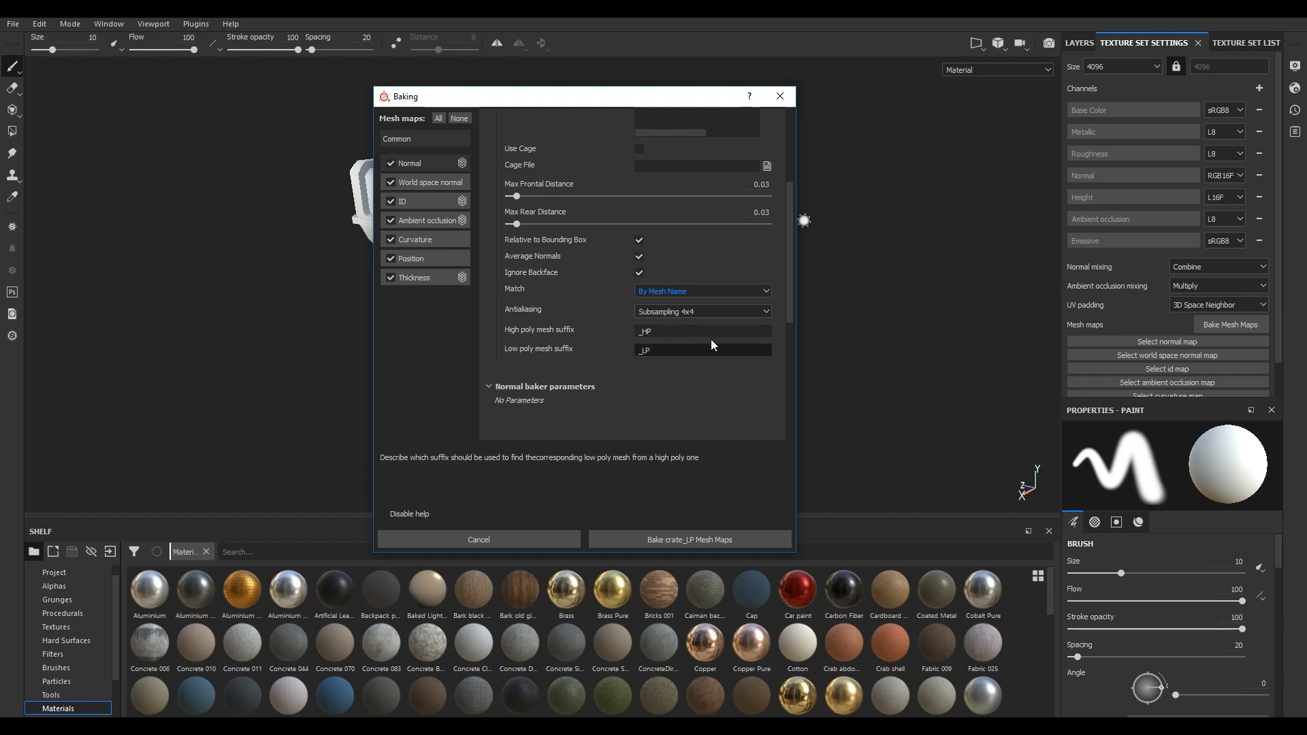
Exclude the ID, Ambient occlusion and Thickness maps and bake the remaining crate_LP mesh maps.
{"action": "left_click_drag", "start_coordinate": [791, 305], "coordinate": [787, 226]}
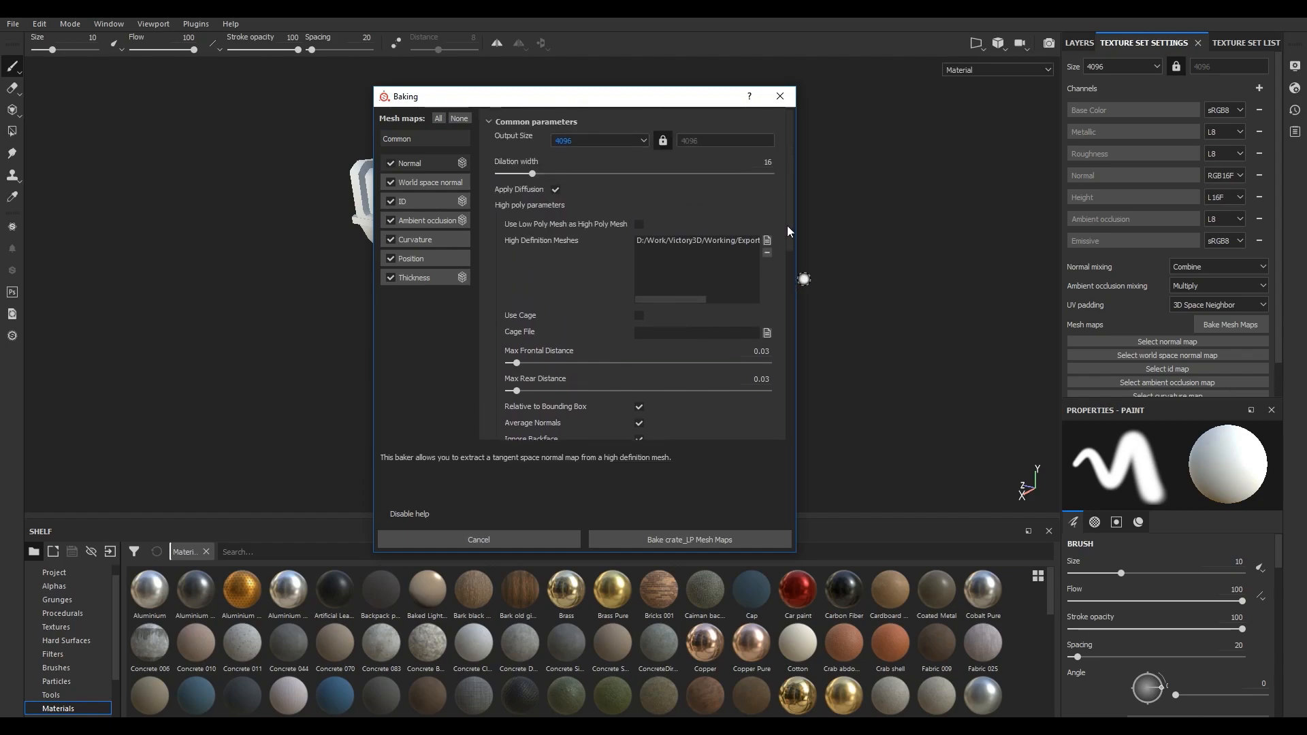
{"action": "left_click", "coordinate": [391, 201]}
{"action": "left_click", "coordinate": [391, 221]}
{"action": "left_click", "coordinate": [391, 277]}
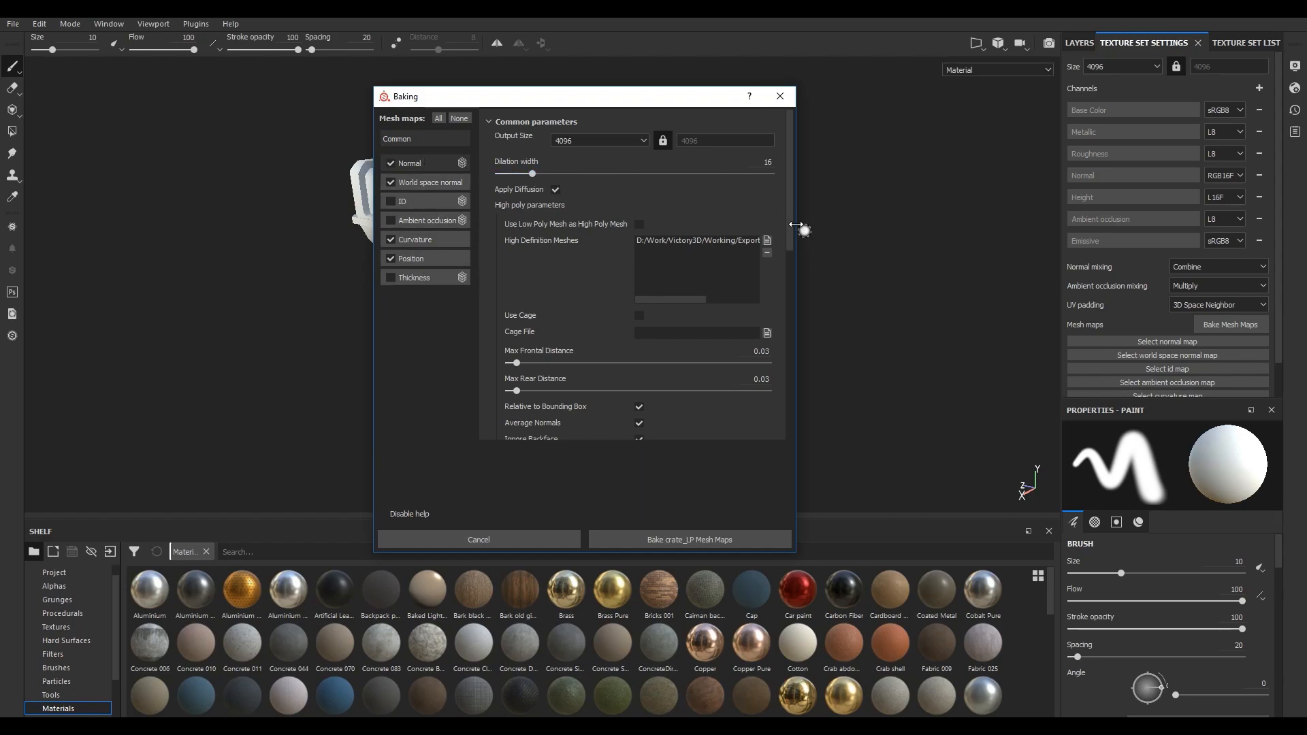
{"action": "mouse_move", "coordinate": [790, 225]}
{"action": "left_mouse_down"}
{"action": "mouse_move", "coordinate": [794, 296]}
{"action": "mouse_move", "coordinate": [791, 222]}
{"action": "left_mouse_up"}
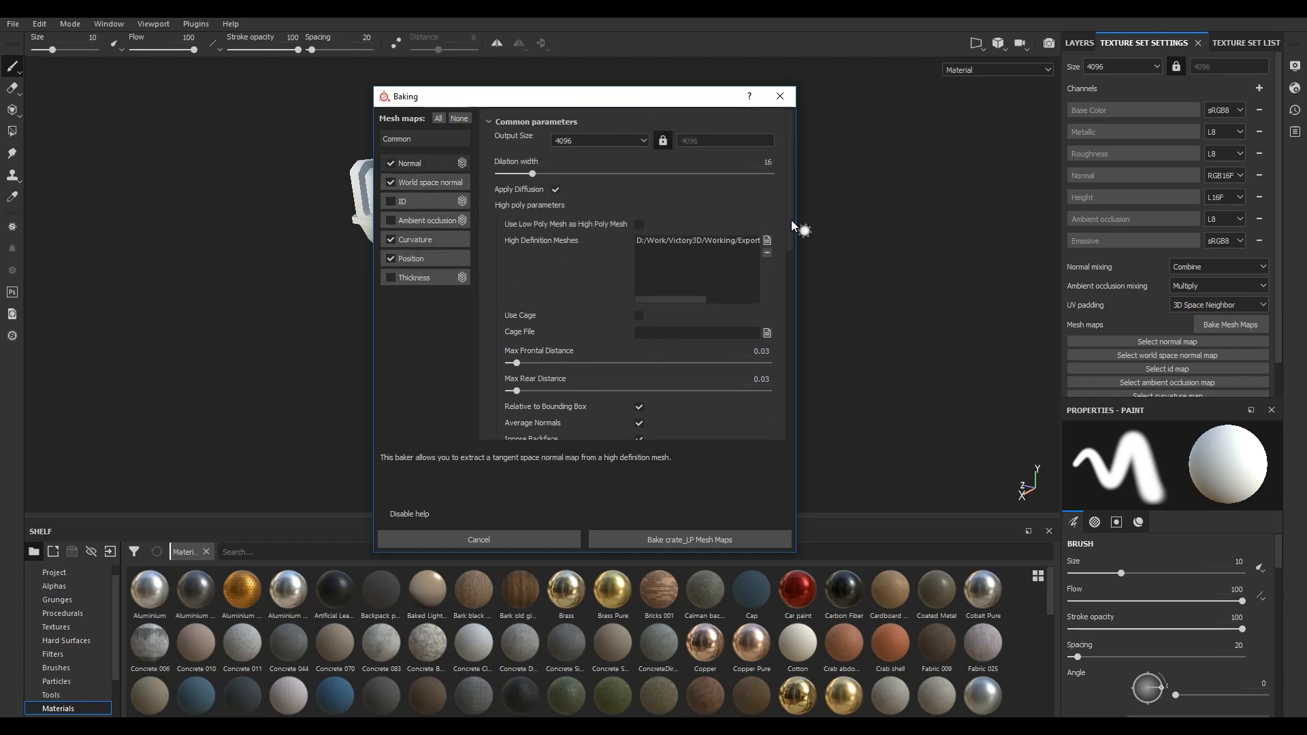
{"action": "left_click", "coordinate": [684, 543]}
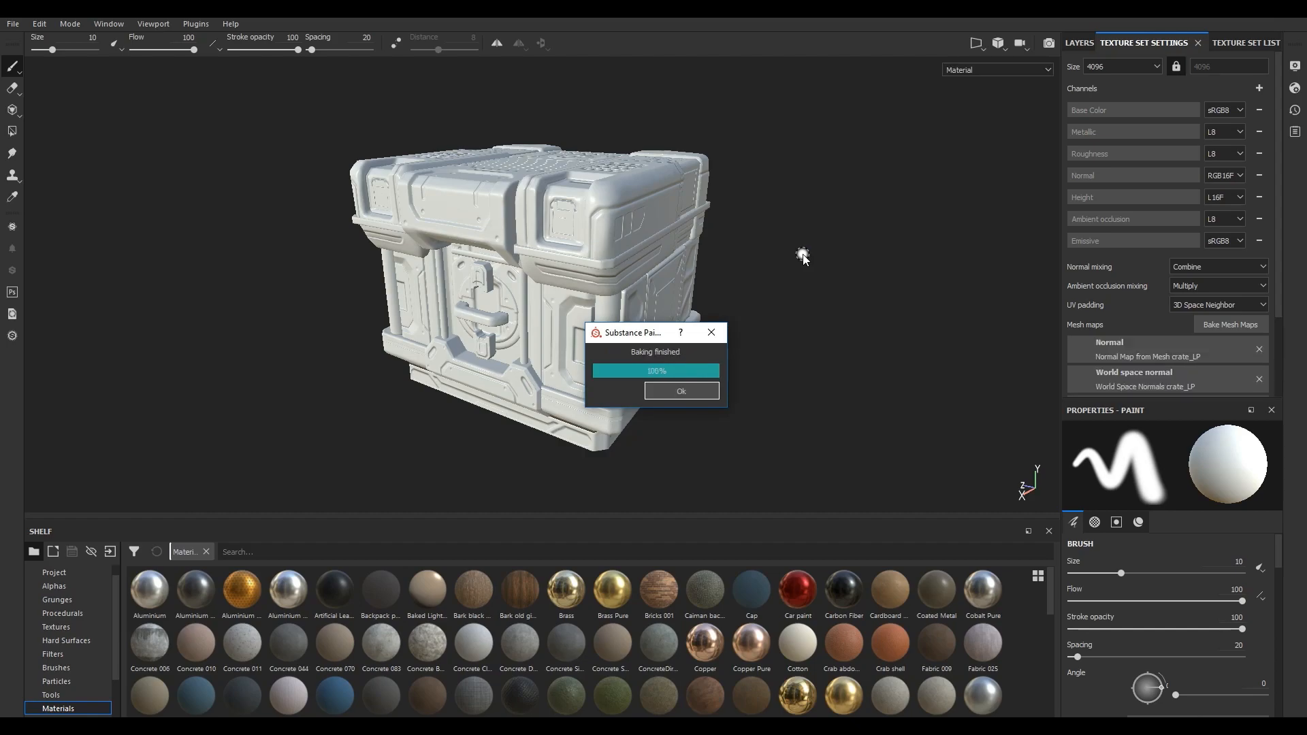
{"action": "key", "text": "Return"}
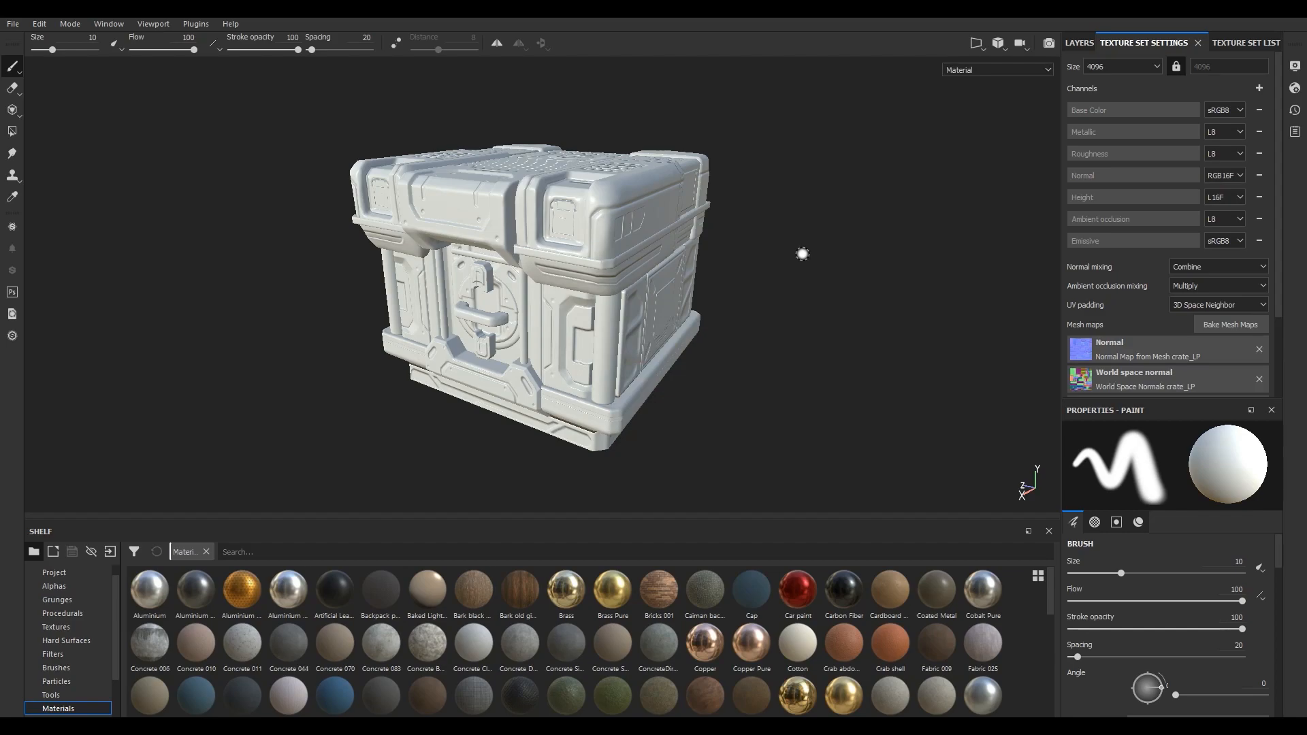
Examine the baked detail on the crate from several angles, including the underside, under rotated lighting.
{"action": "left_click_drag", "start_coordinate": [790, 277], "coordinate": [626, 116], "text": "alt"}
{"action": "mouse_move", "coordinate": [626, 116]}
{"action": "middle_mouse_down", "text": "alt"}
{"action": "mouse_move", "coordinate": [668, 239]}
{"action": "mouse_move", "coordinate": [632, 113]}
{"action": "middle_mouse_up", "text": "alt"}
{"action": "mouse_move", "coordinate": [632, 112]}
{"action": "right_mouse_down", "text": "alt"}
{"action": "mouse_move", "coordinate": [640, 155]}
{"action": "mouse_move", "coordinate": [634, 95]}
{"action": "right_mouse_up", "text": "alt"}
{"action": "left_click_drag", "start_coordinate": [636, 136], "coordinate": [689, 254], "text": "alt"}
{"action": "right_click_drag", "start_coordinate": [690, 254], "coordinate": [614, 293], "text": "shift"}
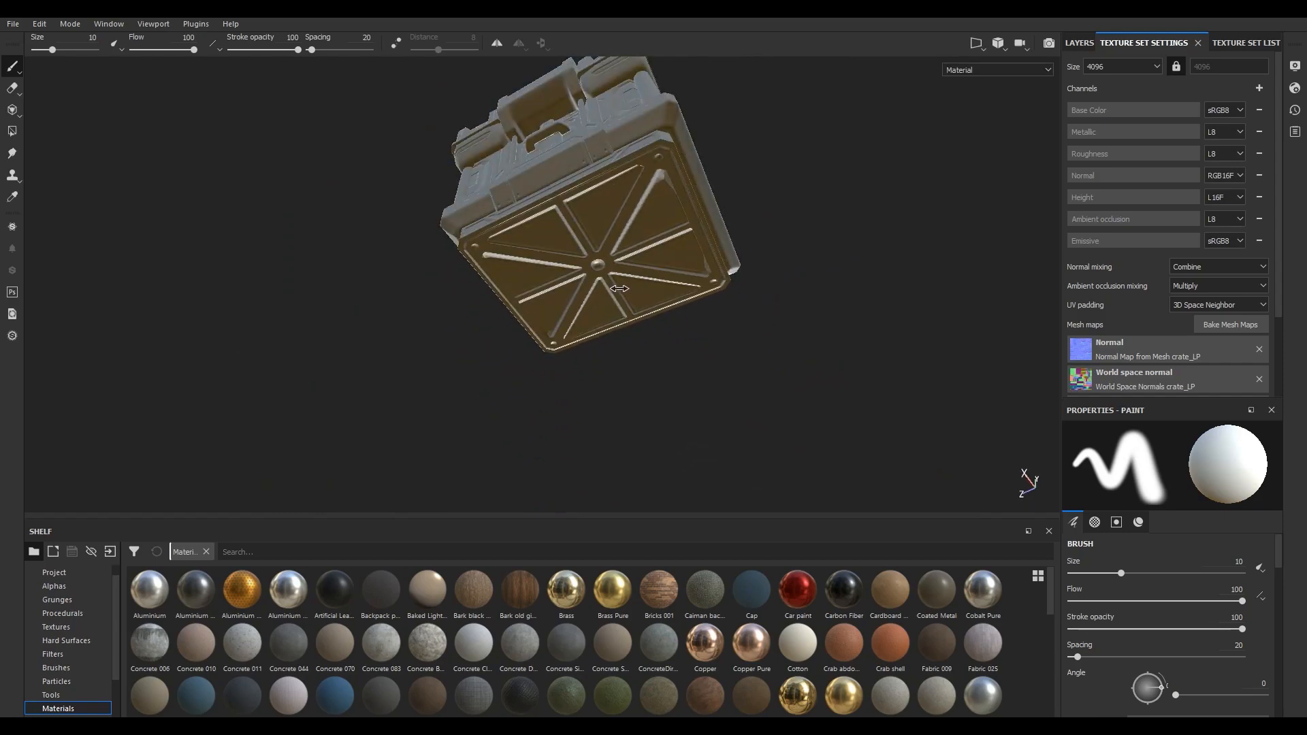
Inspect the baked detail on the crate's lid and front latch side, viewed from above and close up.
{"action": "left_click_drag", "start_coordinate": [690, 237], "coordinate": [753, 353], "text": "alt"}
{"action": "right_click_drag", "start_coordinate": [753, 353], "coordinate": [762, 187], "text": "alt"}
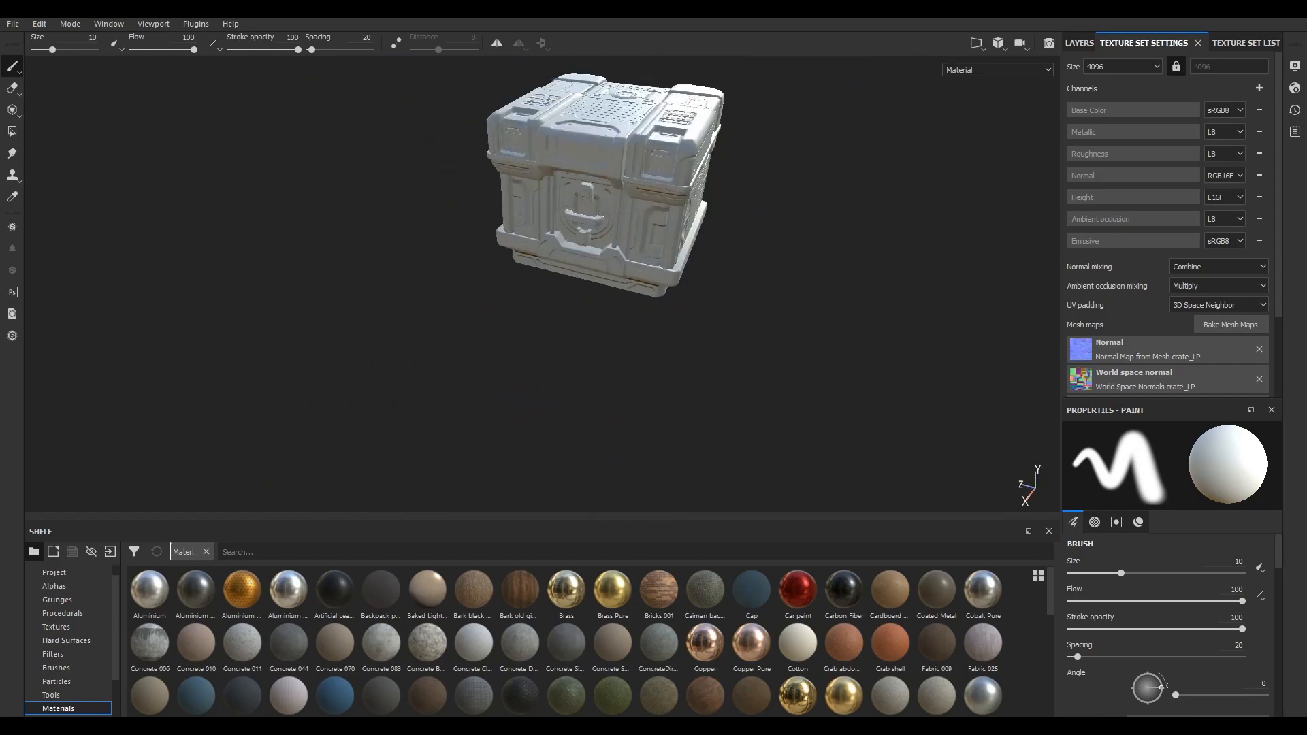
{"action": "middle_click_drag", "start_coordinate": [761, 186], "coordinate": [728, 332], "text": "alt"}
{"action": "left_click_drag", "start_coordinate": [728, 332], "coordinate": [697, 341], "text": "alt"}
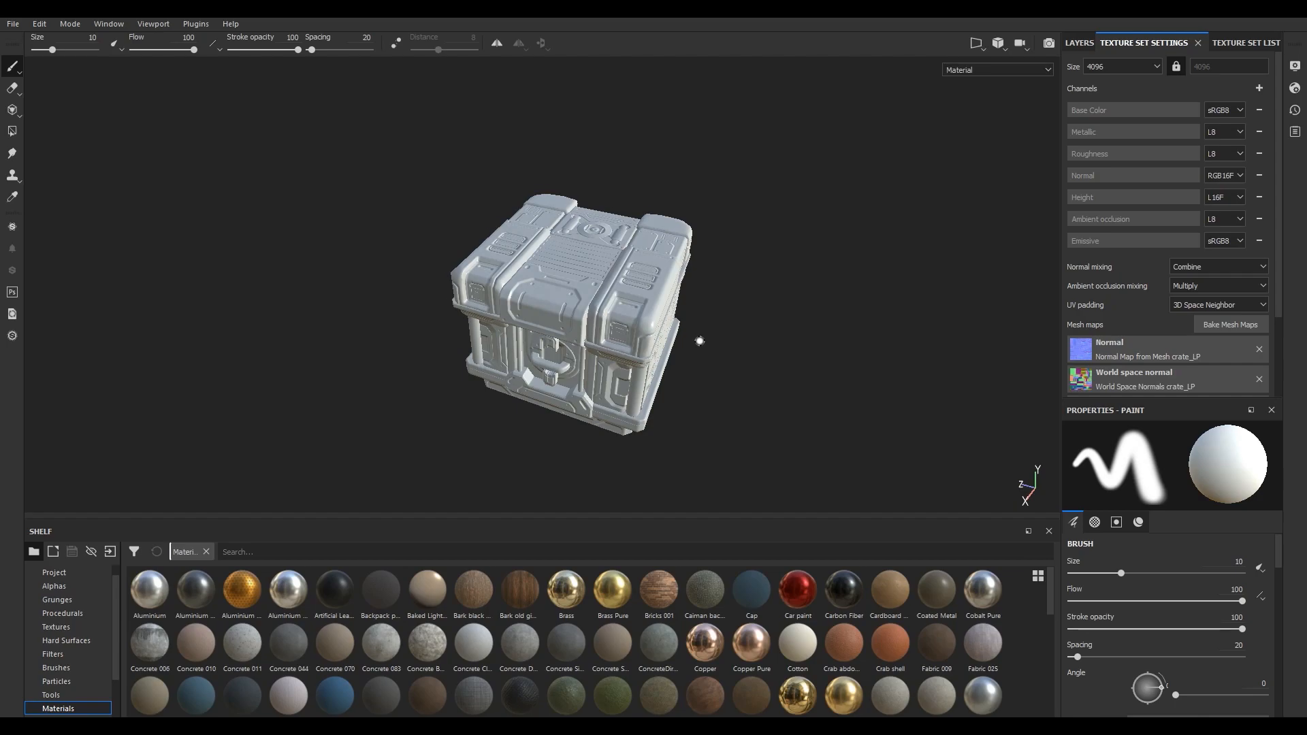
{"action": "right_click_drag", "start_coordinate": [697, 339], "coordinate": [744, 363], "text": "alt"}
{"action": "left_click_drag", "start_coordinate": [743, 363], "coordinate": [745, 330], "text": "alt"}
{"action": "right_click_drag", "start_coordinate": [743, 321], "coordinate": [785, 391], "text": "alt"}
{"action": "middle_click_drag", "start_coordinate": [758, 370], "coordinate": [771, 394], "text": "alt"}
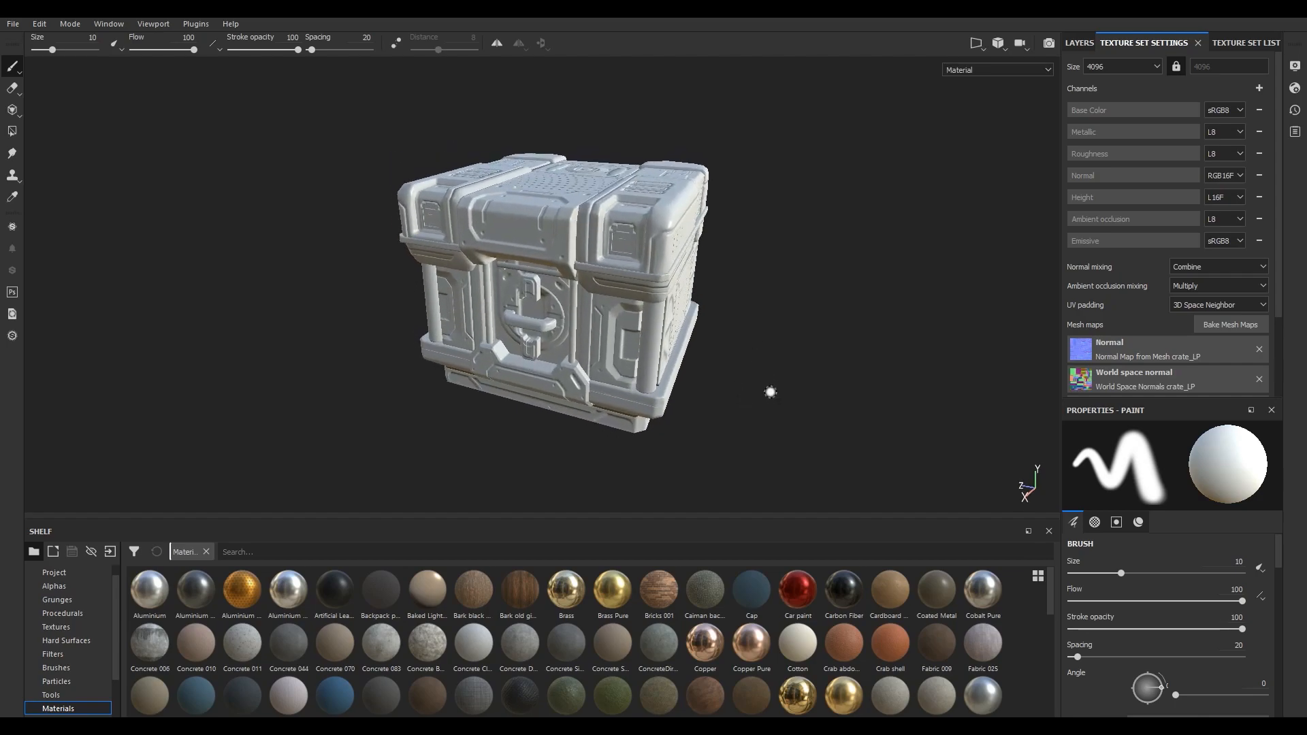
Reopen the mesh map bake settings and set Antialiasing to None.
{"action": "left_click", "coordinate": [1212, 324]}
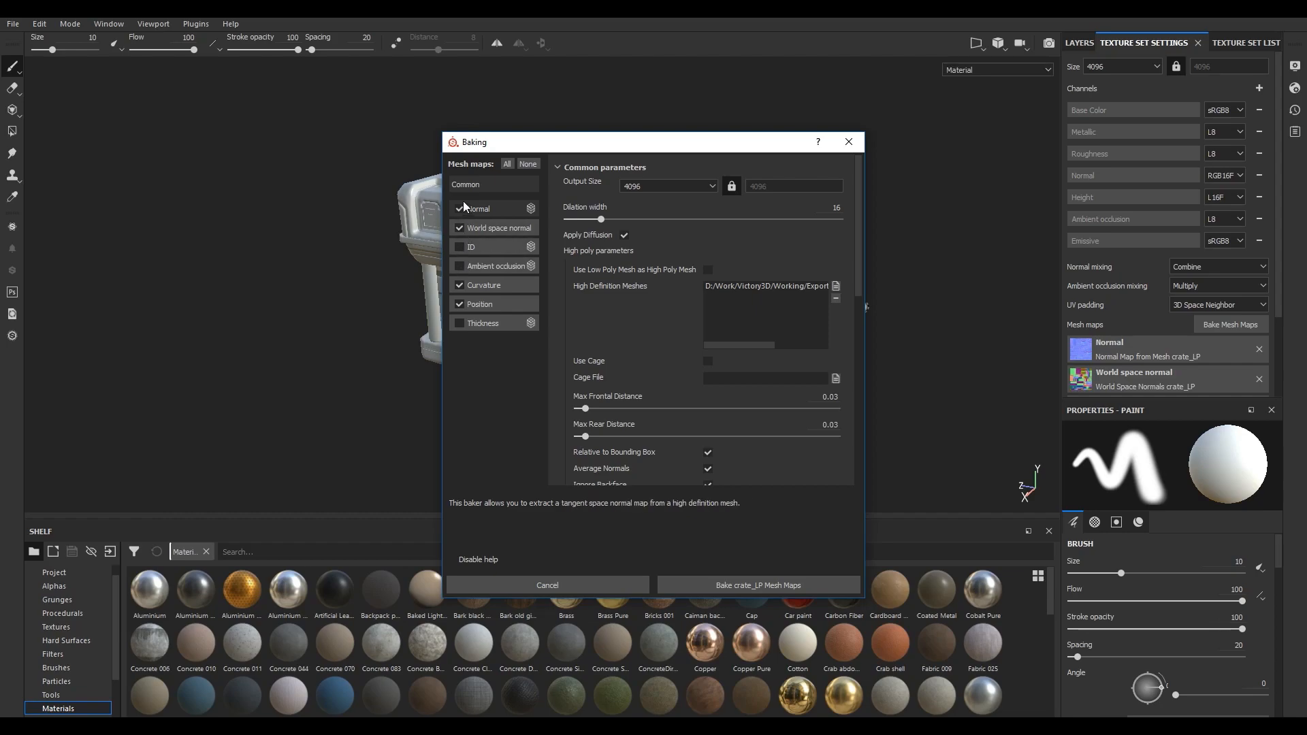
{"action": "left_click_drag", "start_coordinate": [860, 259], "coordinate": [862, 339]}
{"action": "scroll", "coordinate": [858, 335], "scroll_direction": "down", "scroll_amount": 1}
{"action": "left_click", "coordinate": [732, 308]}
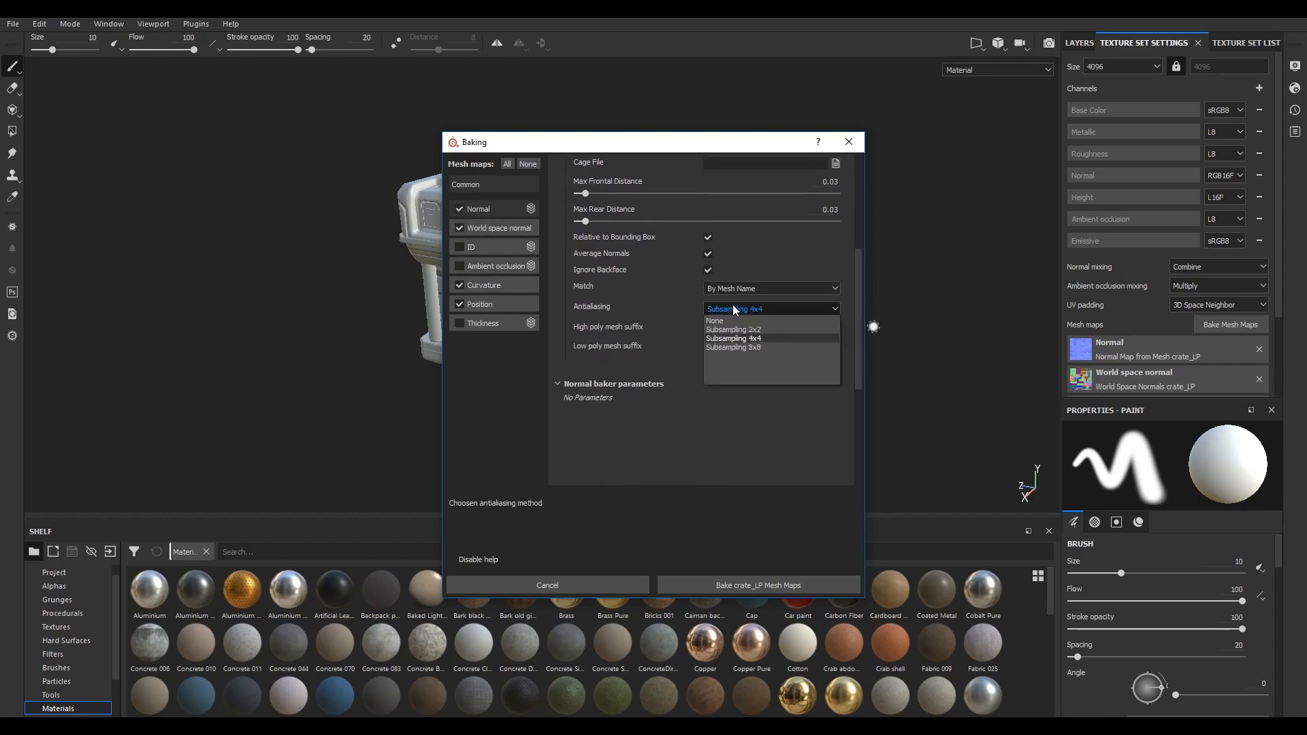
{"action": "left_click", "coordinate": [729, 321]}
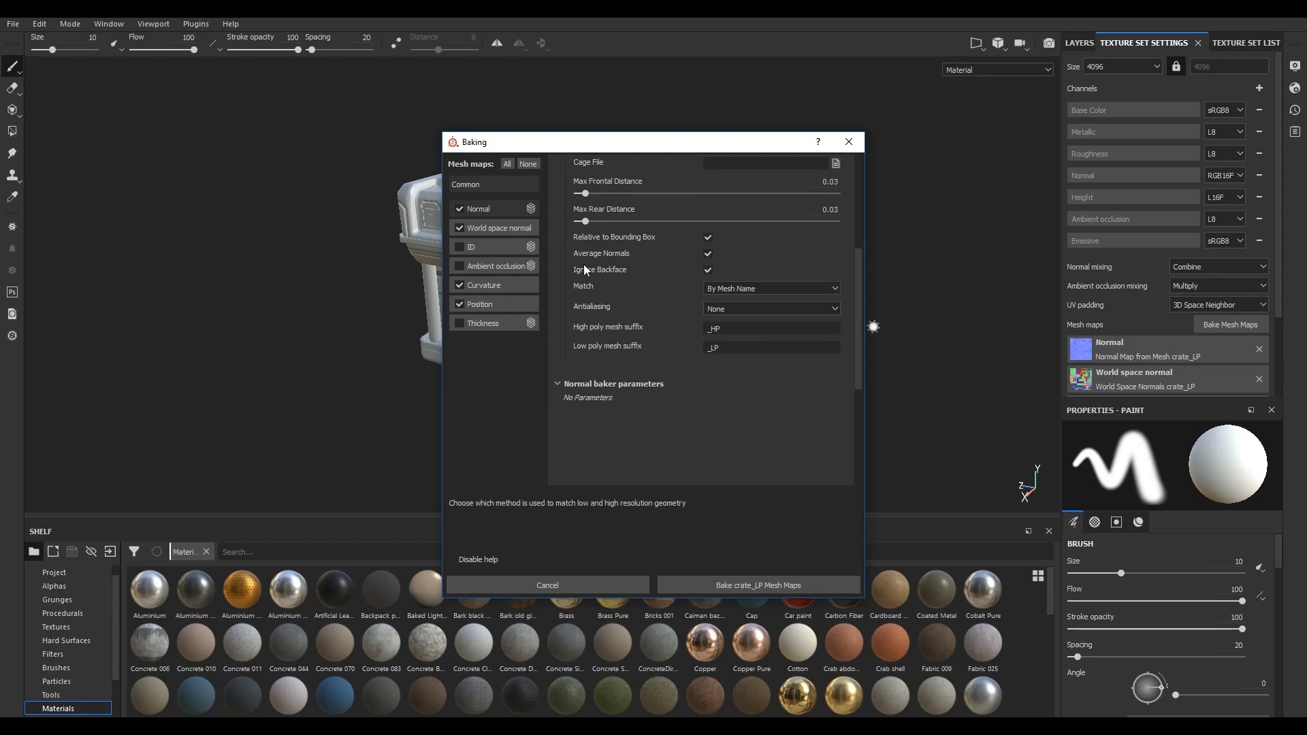
Limit the bake to the ID and Ambient occlusion maps, excluding Normal, World space normal, Curvature and Position.
{"action": "left_click", "coordinate": [459, 209]}
{"action": "left_click", "coordinate": [460, 228]}
{"action": "left_click", "coordinate": [460, 247]}
{"action": "left_click", "coordinate": [460, 266]}
{"action": "left_click", "coordinate": [460, 285]}
{"action": "left_click", "coordinate": [460, 304]}
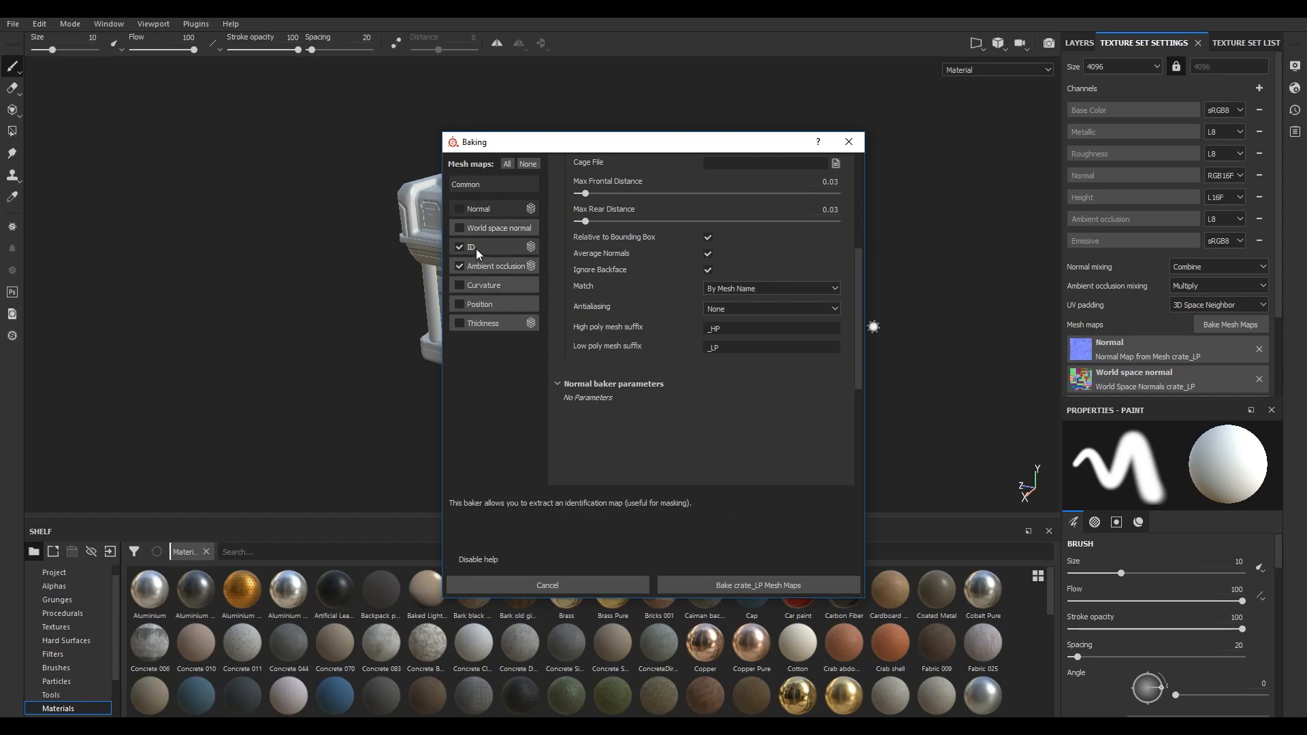
Set the ID baker's Color Source to Material Color and its Color Generator to Random.
{"action": "left_click", "coordinate": [475, 248]}
{"action": "left_click", "coordinate": [677, 180]}
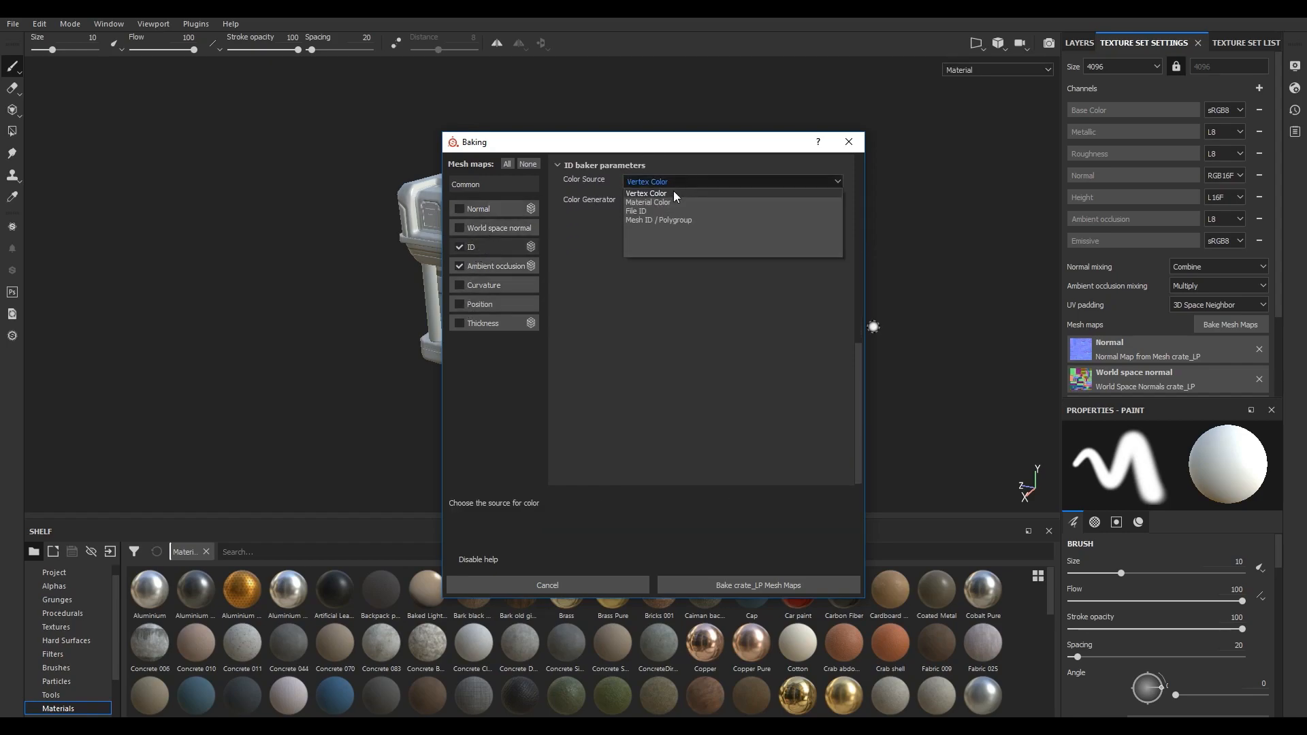
{"action": "left_click", "coordinate": [671, 202]}
{"action": "left_click", "coordinate": [647, 202]}
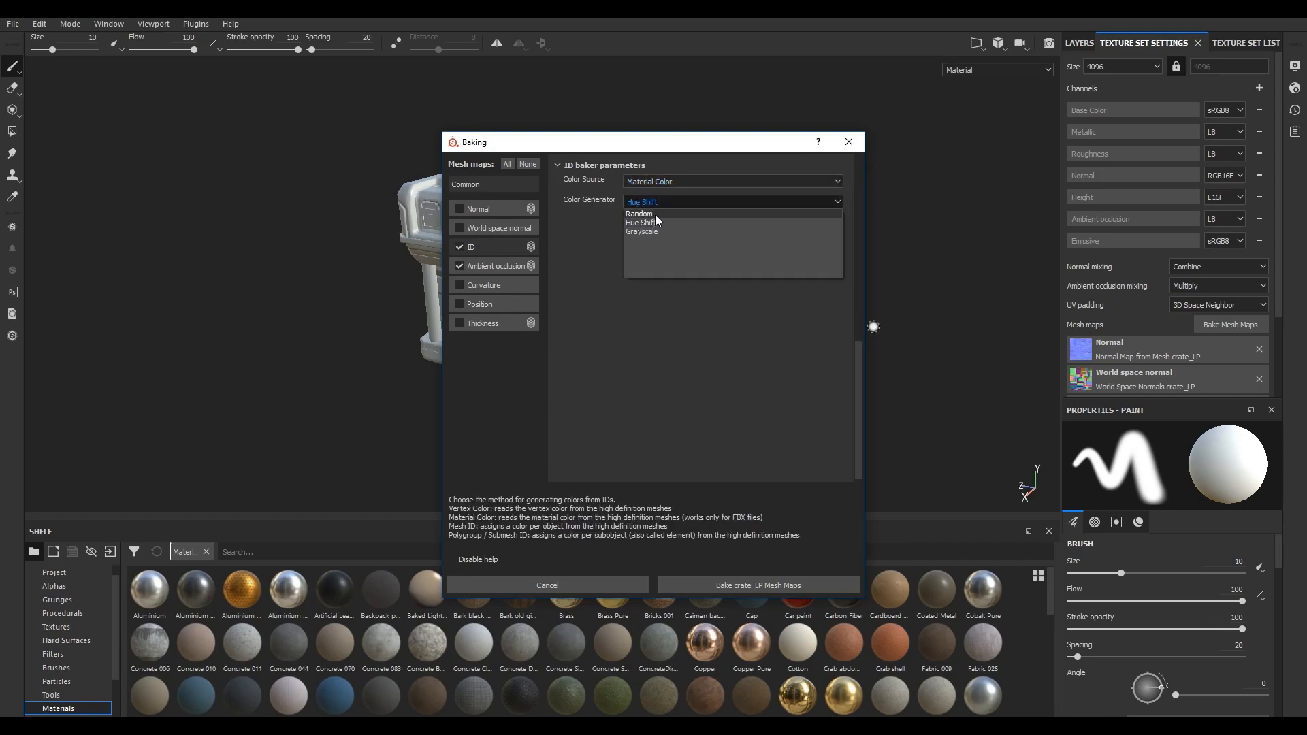
{"action": "left_click", "coordinate": [654, 214]}
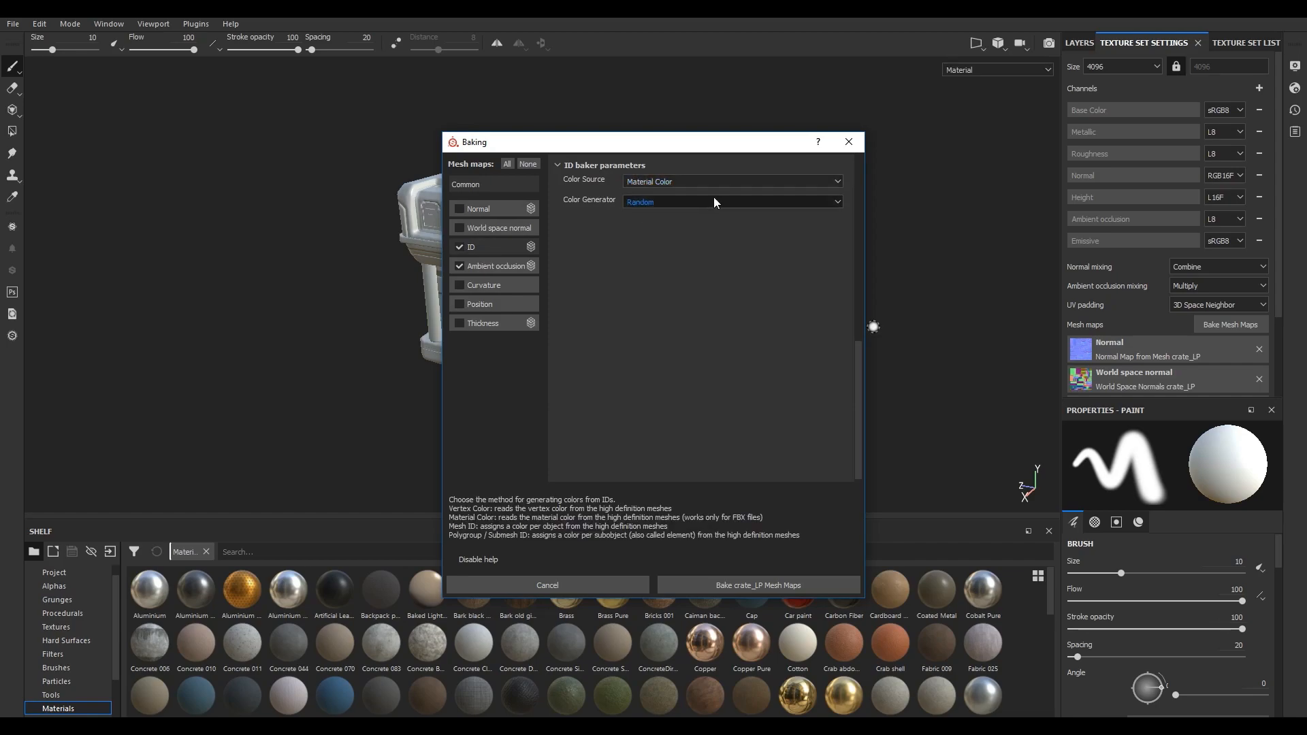
Review the Ambient occlusion and common bake parameters and bake the selected crate_LP mesh maps.
{"action": "left_click", "coordinate": [497, 270]}
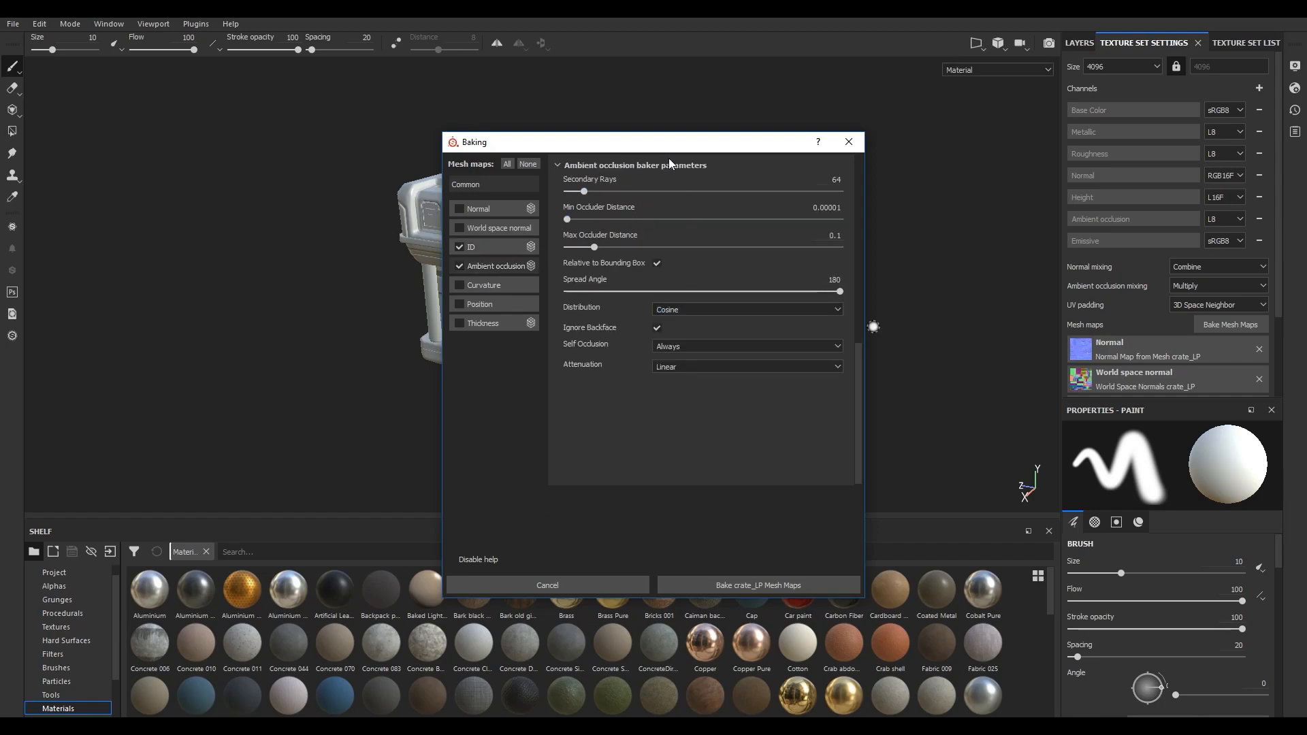
{"action": "left_click", "coordinate": [492, 248]}
{"action": "scroll", "coordinate": [562, 187], "scroll_direction": "up", "scroll_amount": 1}
{"action": "scroll", "coordinate": [565, 191], "scroll_direction": "up", "scroll_amount": 5}
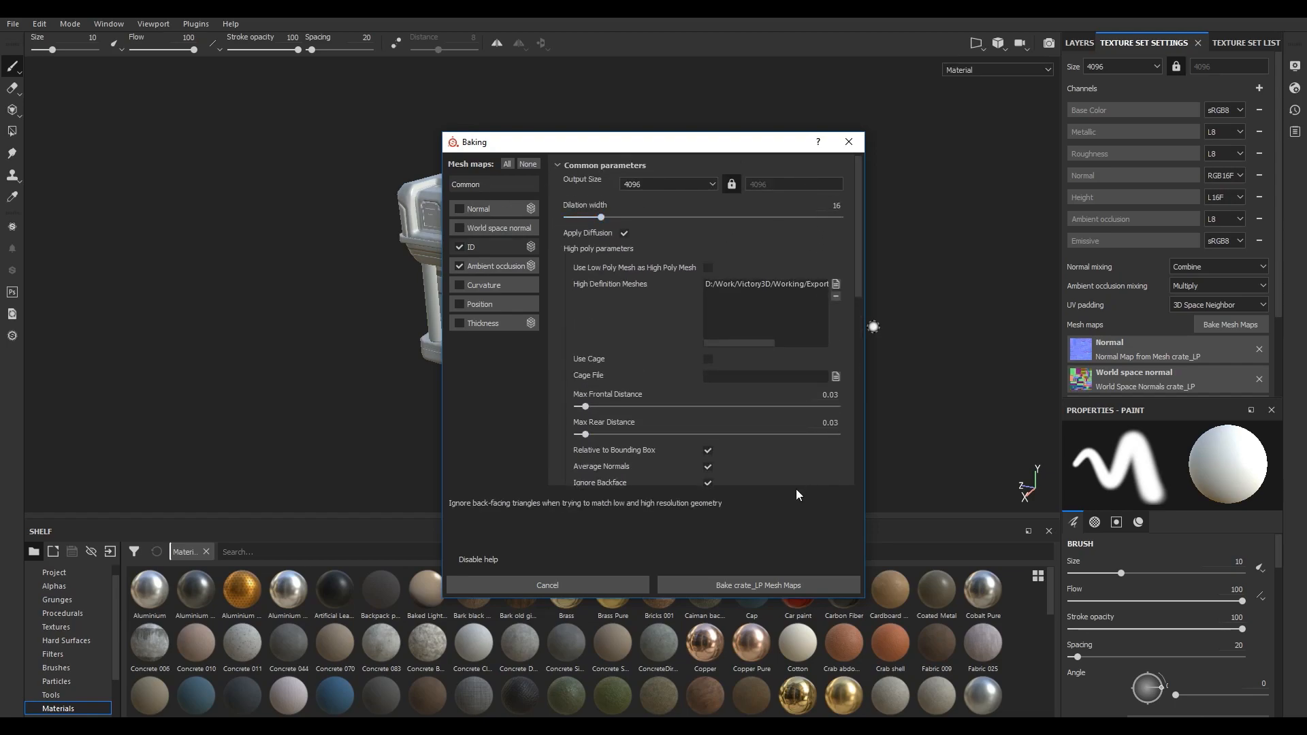
{"action": "left_click", "coordinate": [774, 583]}
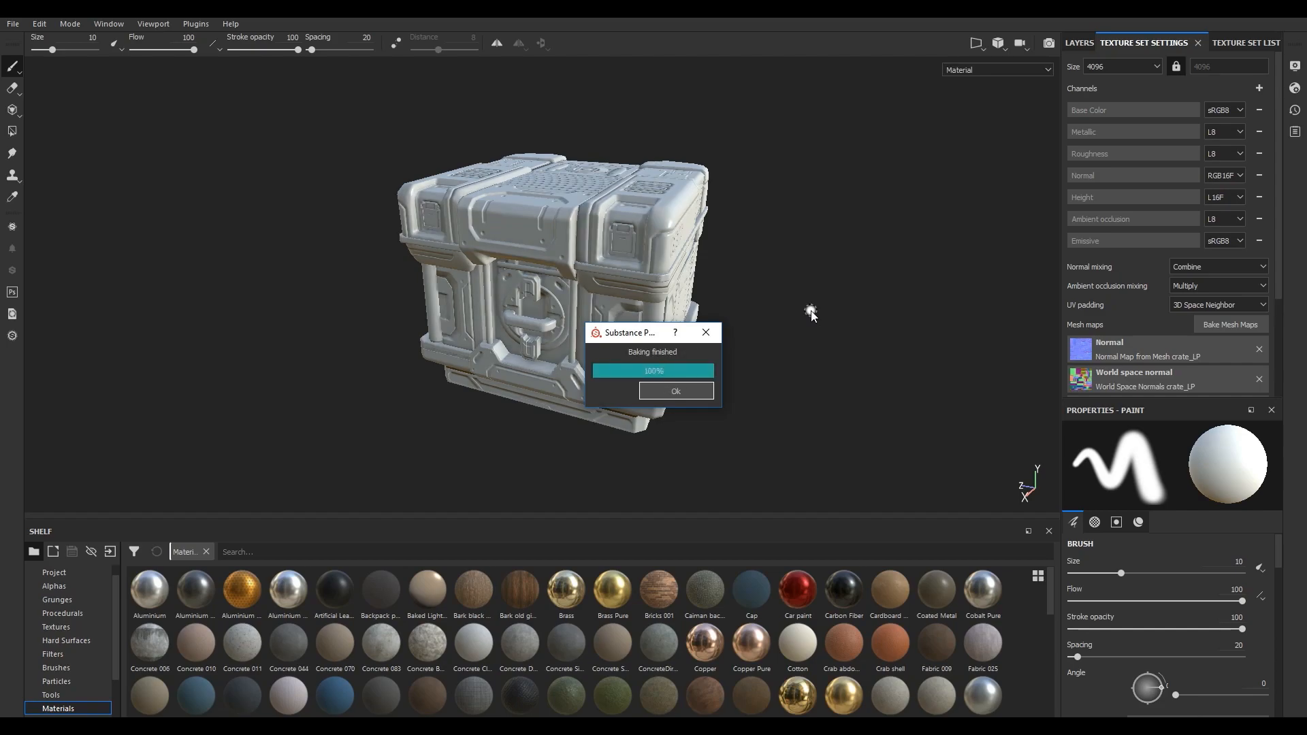
{"action": "key", "text": "Return"}
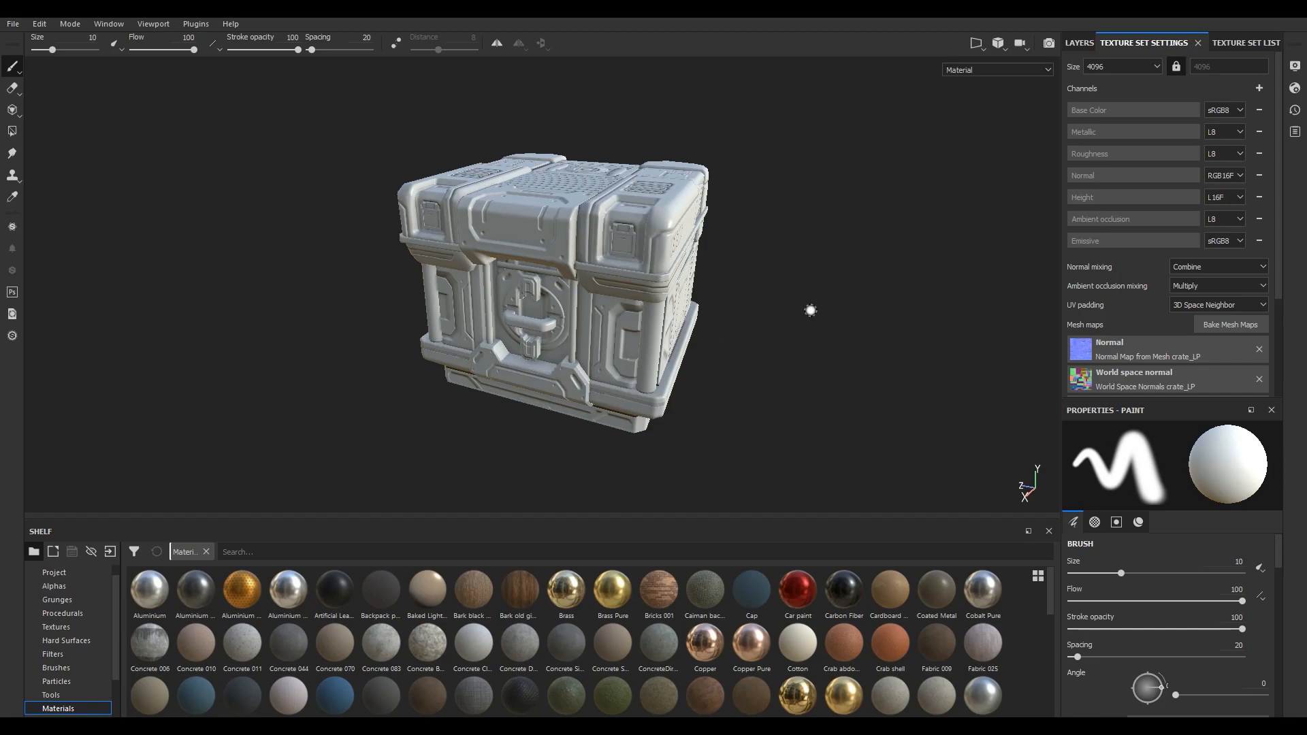
Display the baked ID mesh map on the crate, viewed from a front corner.
{"action": "left_click_drag", "start_coordinate": [771, 232], "coordinate": [944, 247], "text": "alt"}
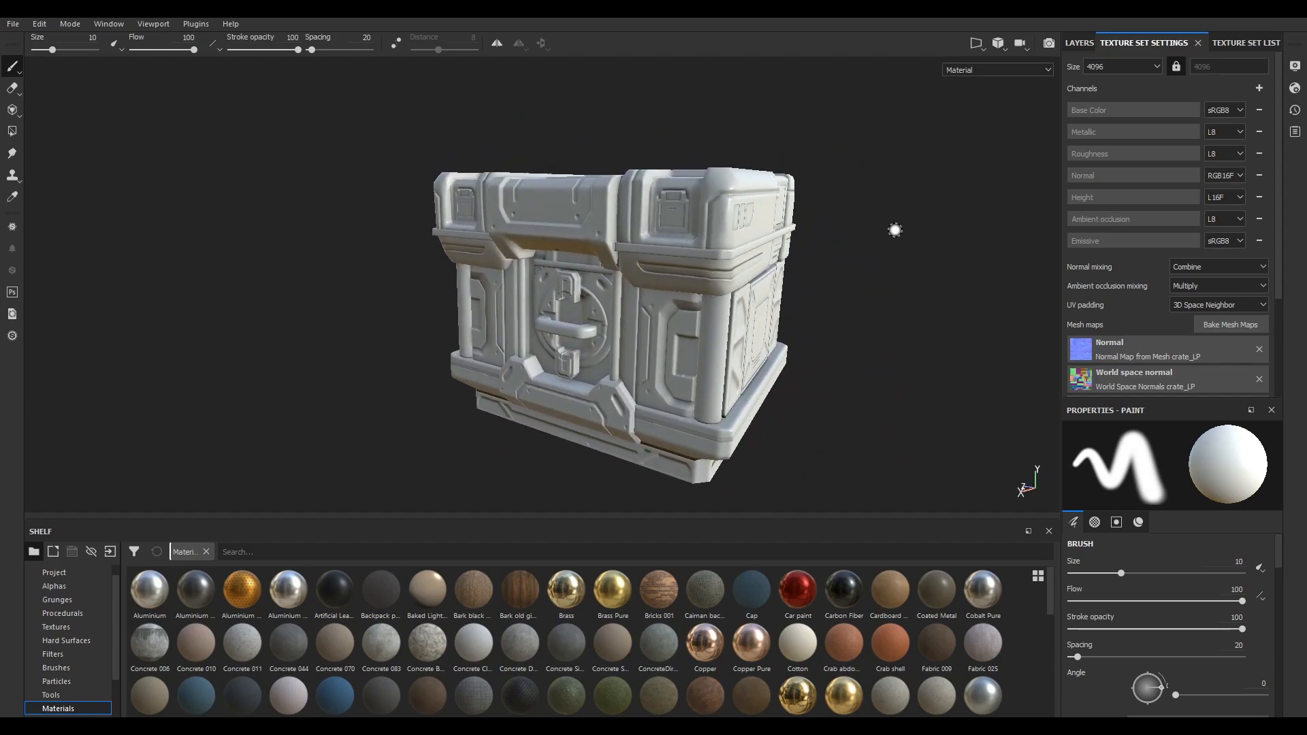
{"action": "key", "text": "b"}
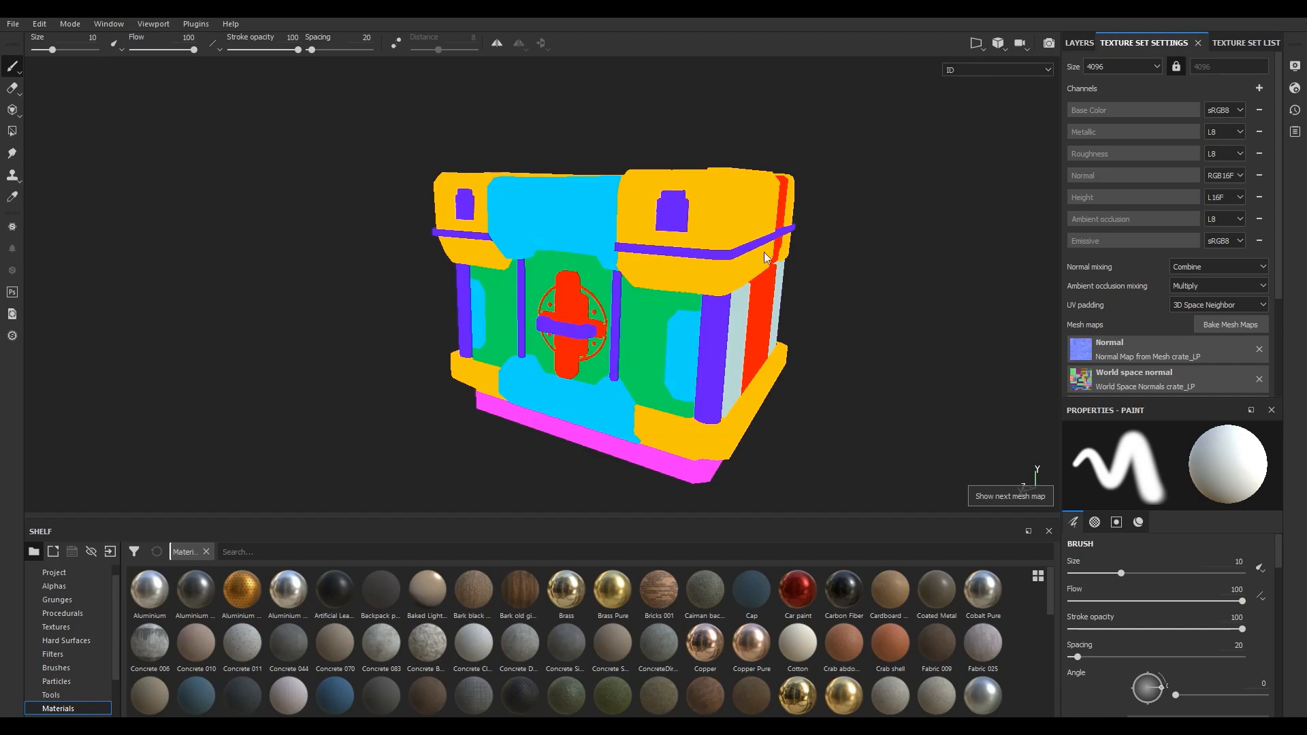